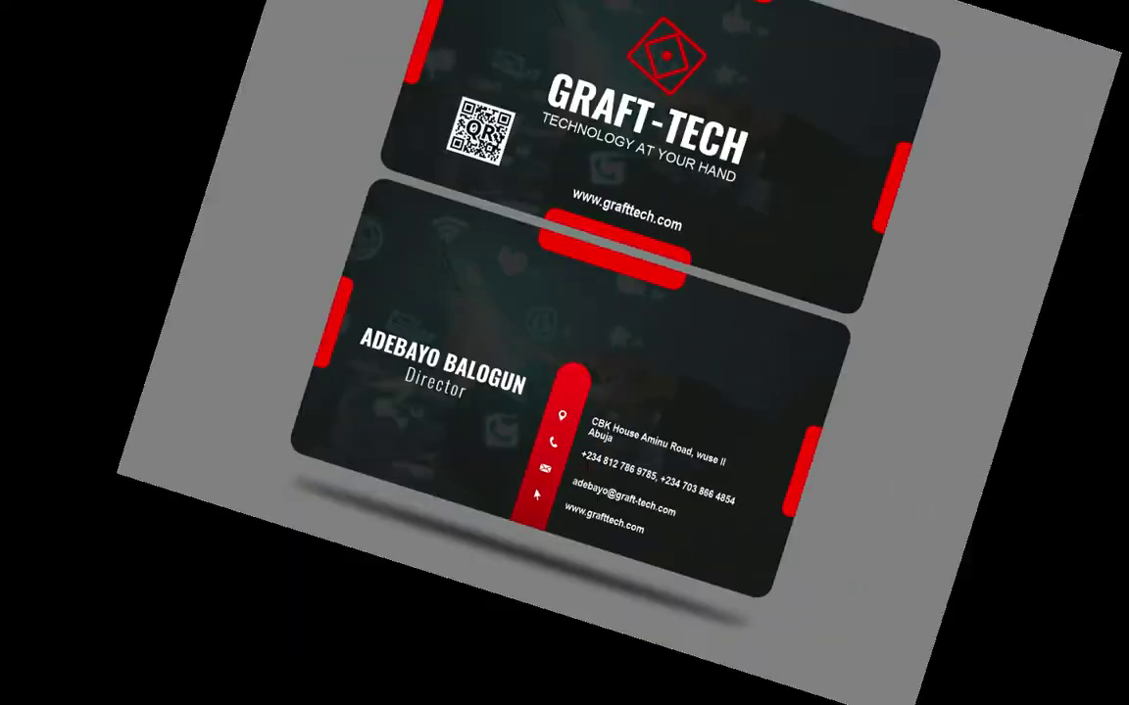
- Draw a roughly 4.5 x 2 inch rectangle near the top left of the page
{"action": "left_click_drag", "start_coordinate": [331, 226], "coordinate": [602, 348]}
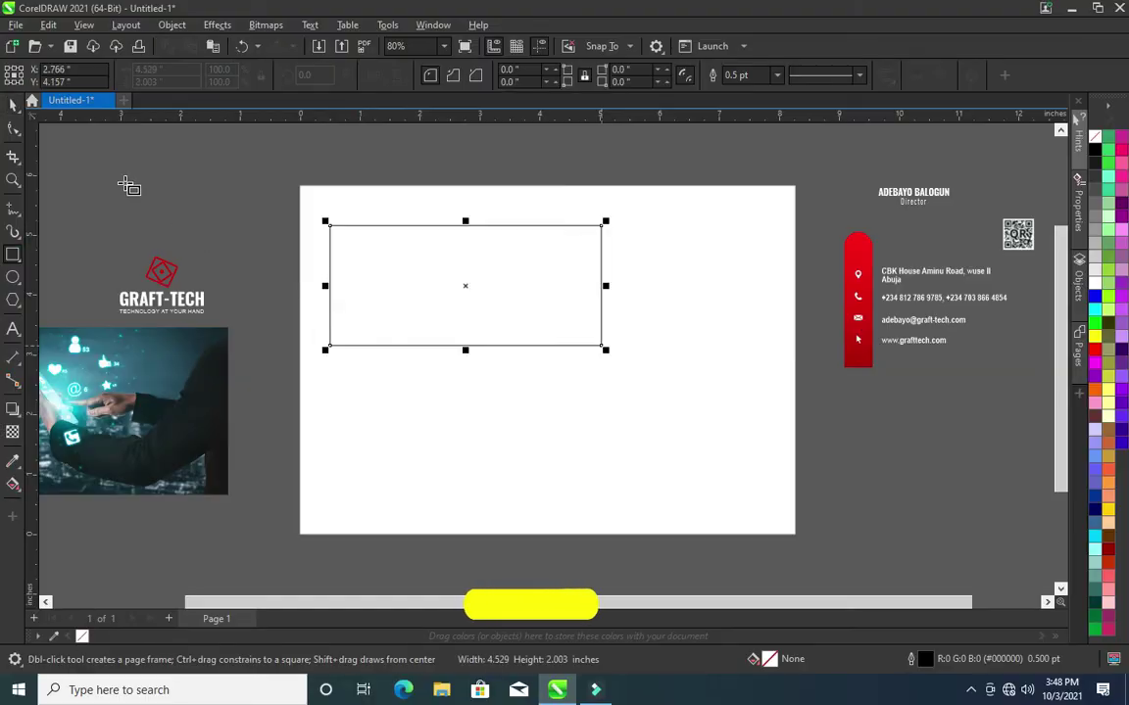
- Resize the rectangle to 3.5 x 2.0 inches
{"action": "left_click", "coordinate": [13, 104]}
{"action": "double_click", "coordinate": [152, 69]}
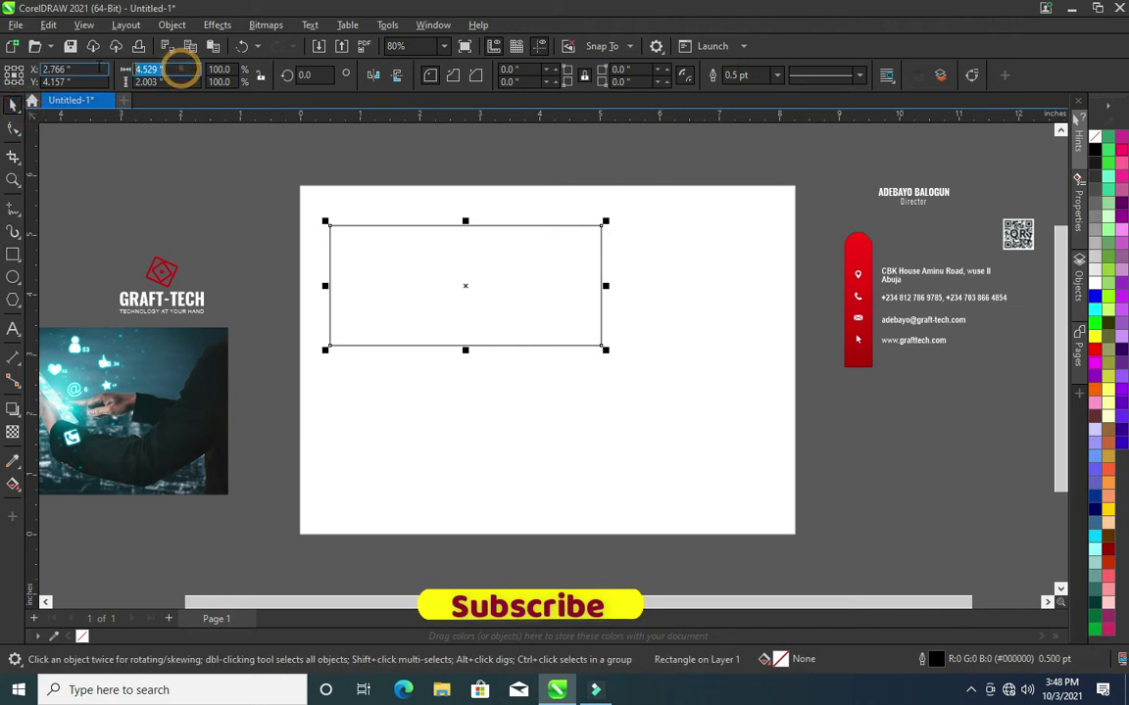
{"action": "type", "text": "3.5"}
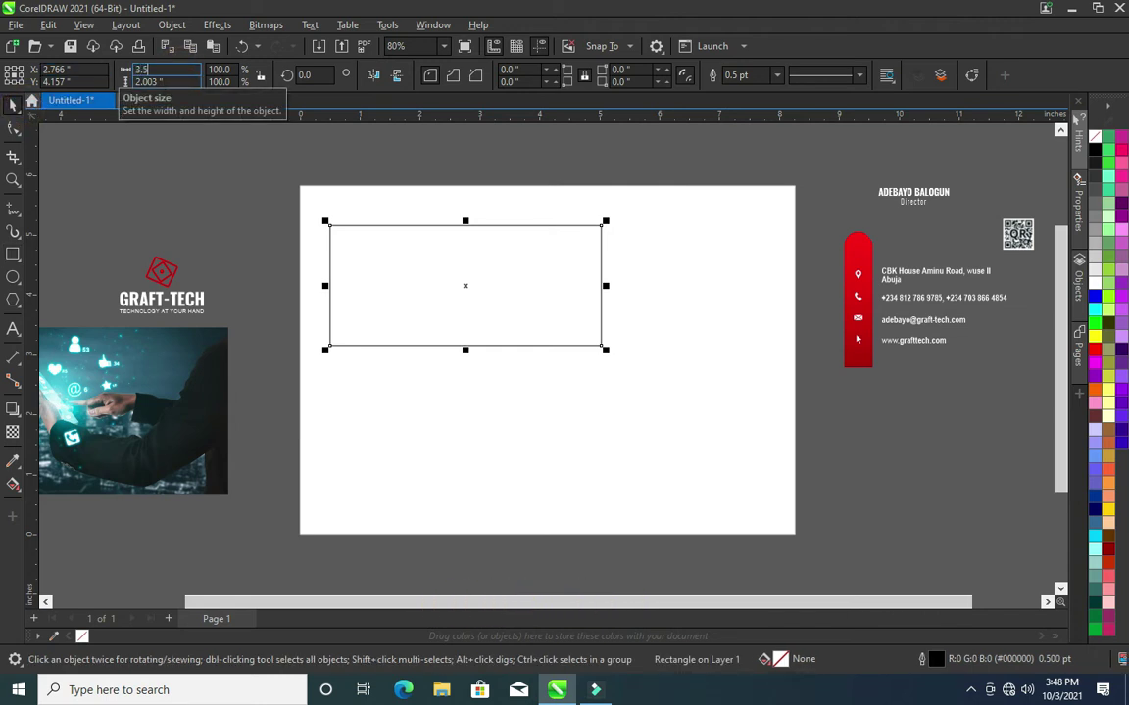
{"action": "key", "text": "Tab"}
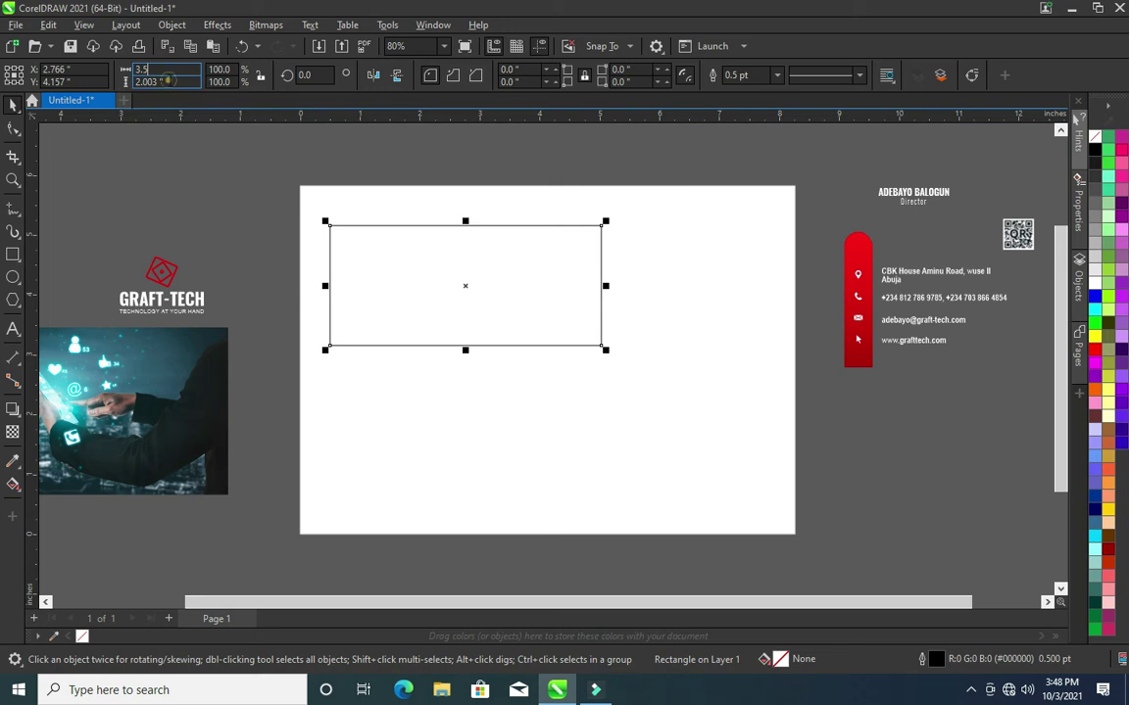
{"action": "type", "text": "2"}
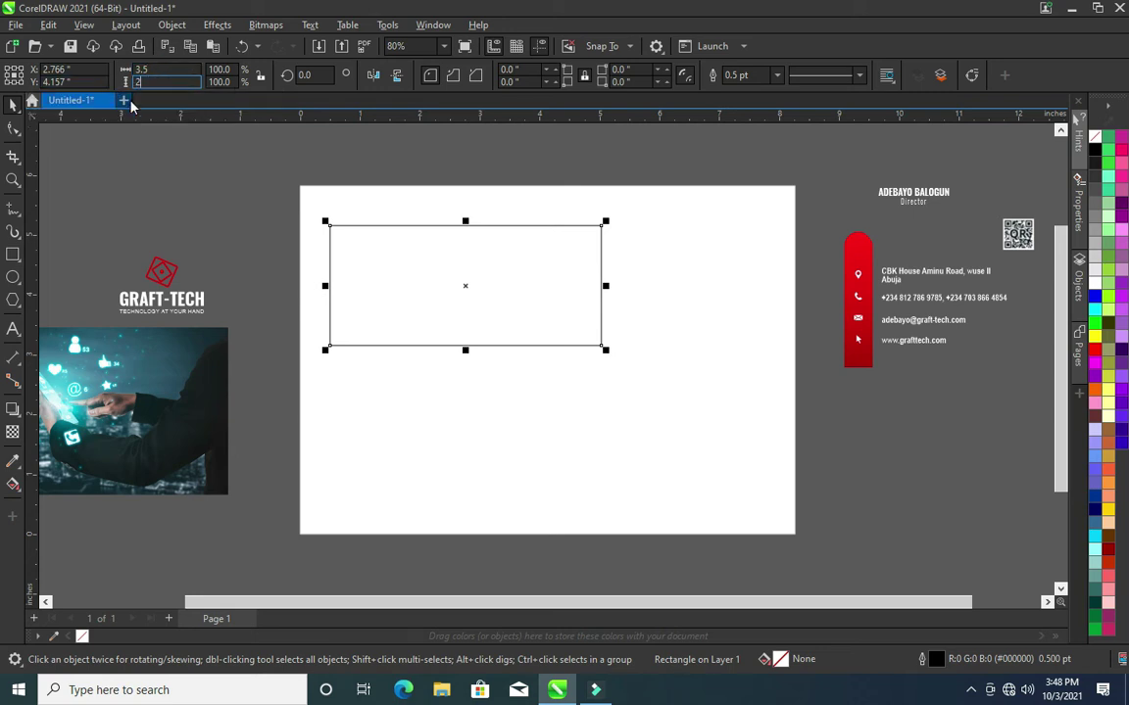
{"action": "key", "text": "Return"}
- Round all four rectangle corners slightly, to about 0.112 inch
{"action": "left_click", "coordinate": [416, 247]}
{"action": "scroll", "coordinate": [419, 245], "scroll_direction": "up", "scroll_amount": 3}
{"action": "scroll", "coordinate": [341, 228], "scroll_direction": "up", "scroll_amount": 1}
{"action": "left_click", "coordinate": [325, 200]}
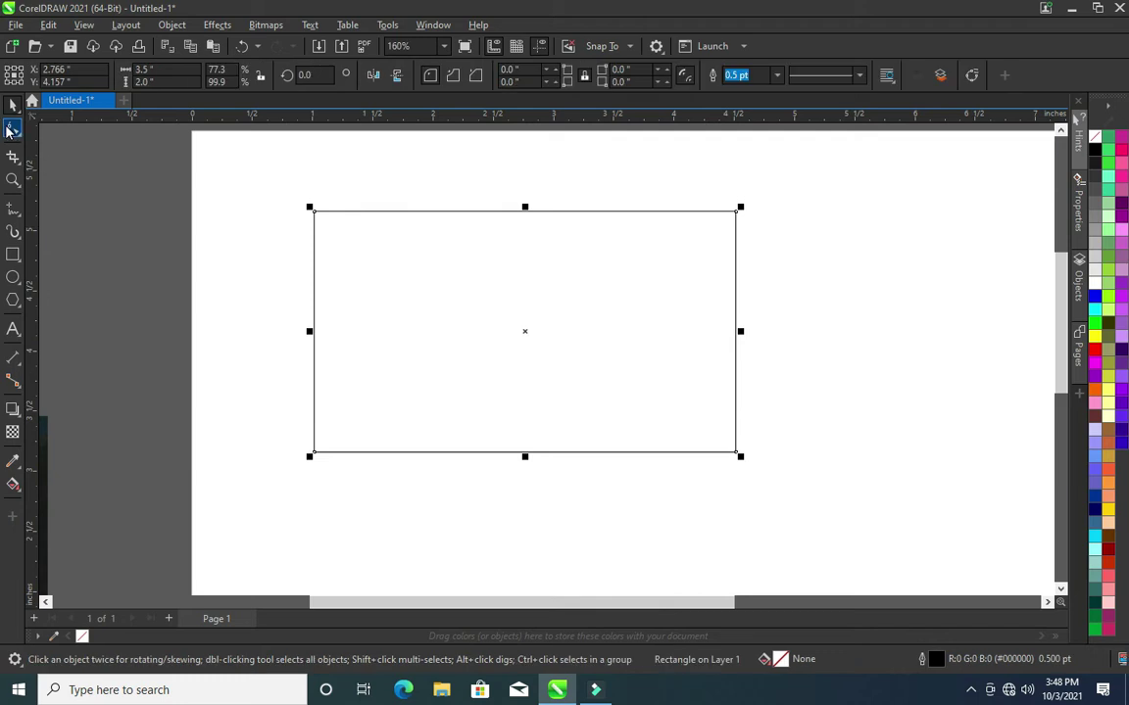
{"action": "left_click", "coordinate": [13, 131]}
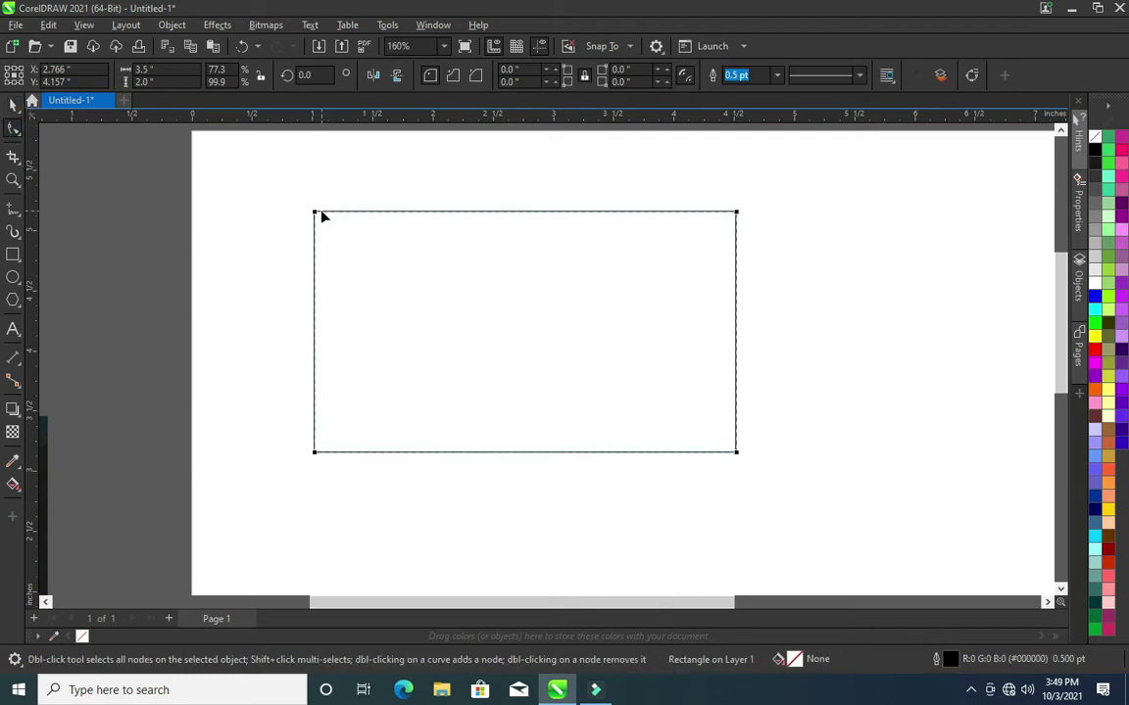
{"action": "left_click_drag", "start_coordinate": [314, 213], "coordinate": [329, 219]}
- Fill the rounded rectangle with purple
{"action": "left_click", "coordinate": [83, 181]}
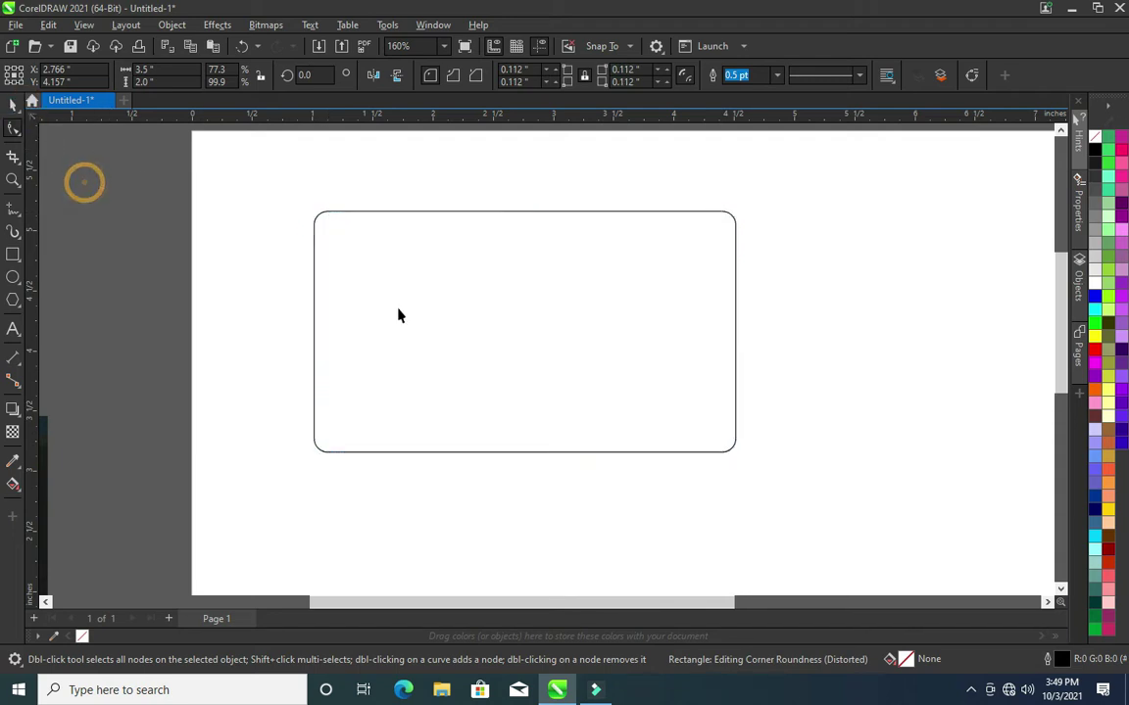
{"action": "key", "text": "space"}
{"action": "left_click", "coordinate": [492, 323]}
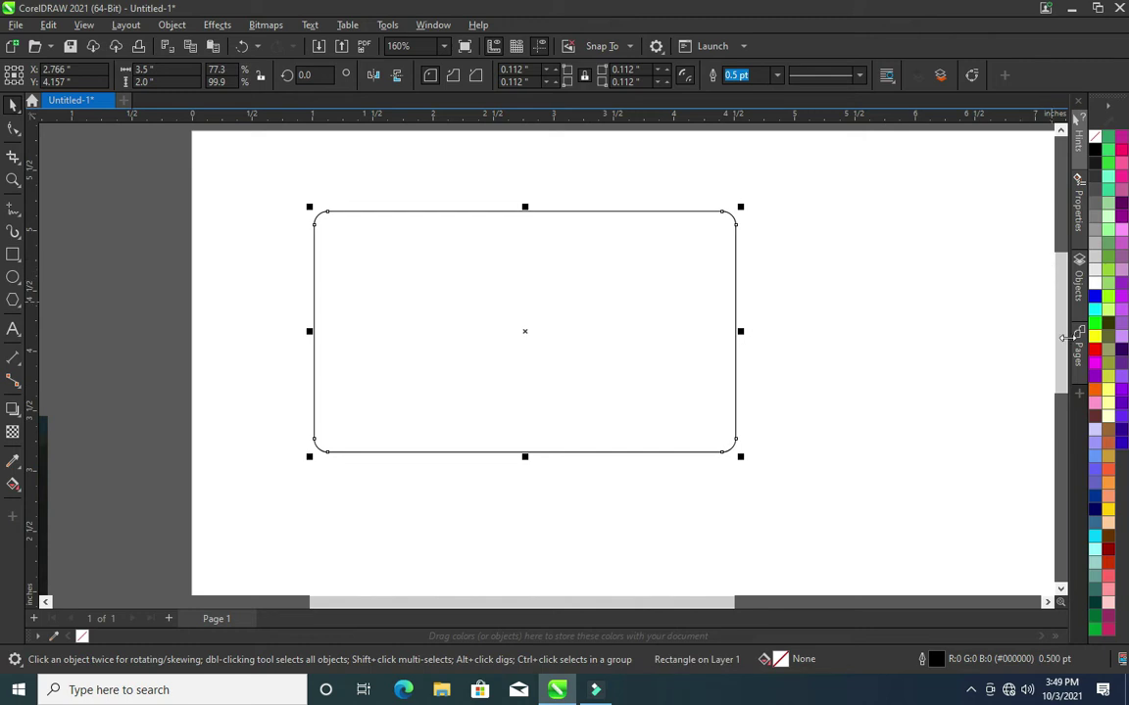
{"action": "left_click", "coordinate": [1122, 223]}
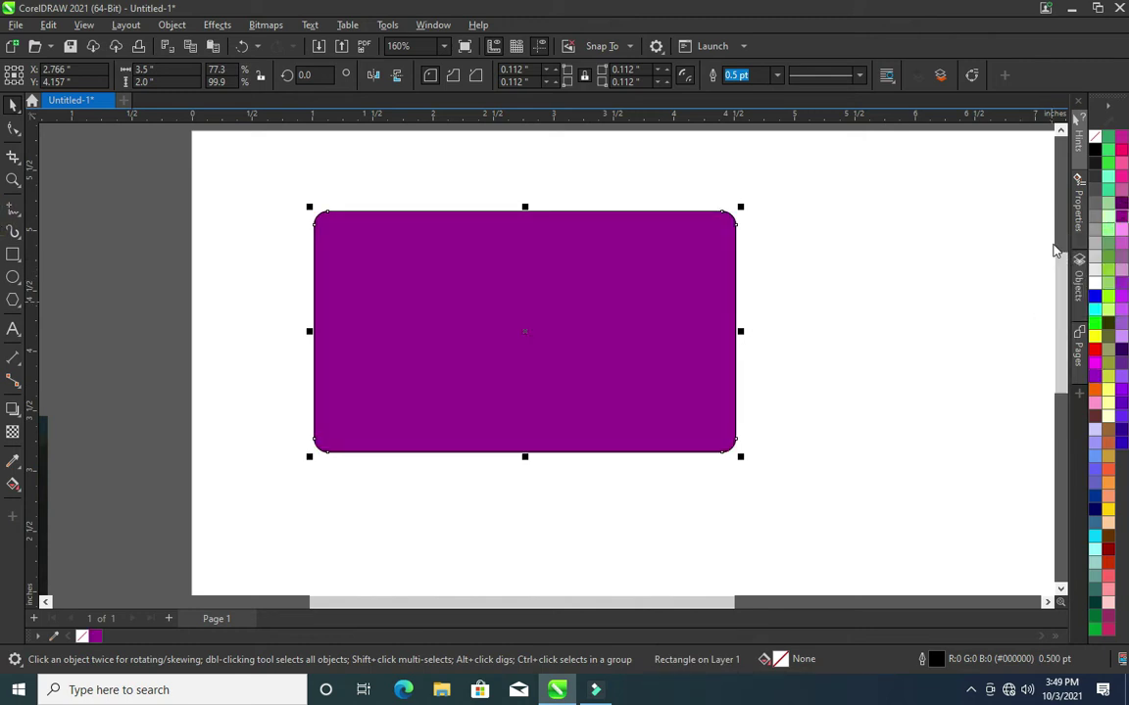
- Remove the purple rounded rectangle's outline
{"action": "right_click", "coordinate": [81, 636]}
{"action": "left_click", "coordinate": [138, 494]}
{"action": "left_click", "coordinate": [514, 313]}
{"action": "scroll", "coordinate": [604, 289], "scroll_direction": "down", "scroll_amount": 2}
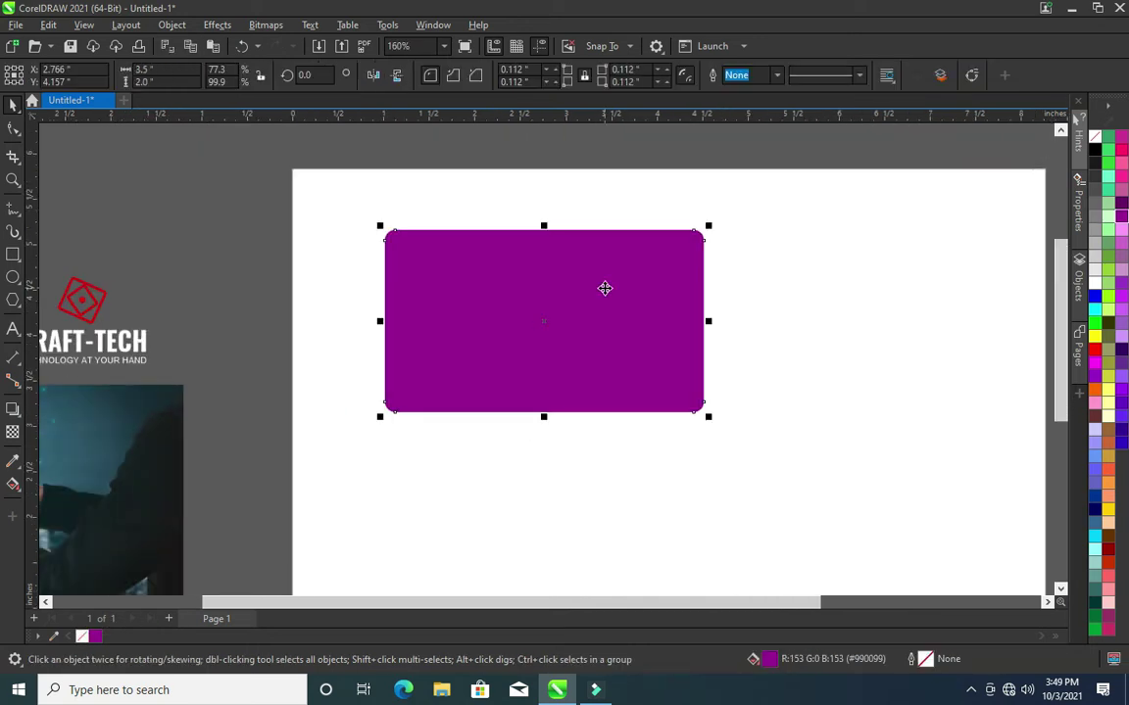
{"action": "scroll", "coordinate": [604, 288], "scroll_direction": "down", "scroll_amount": 1}
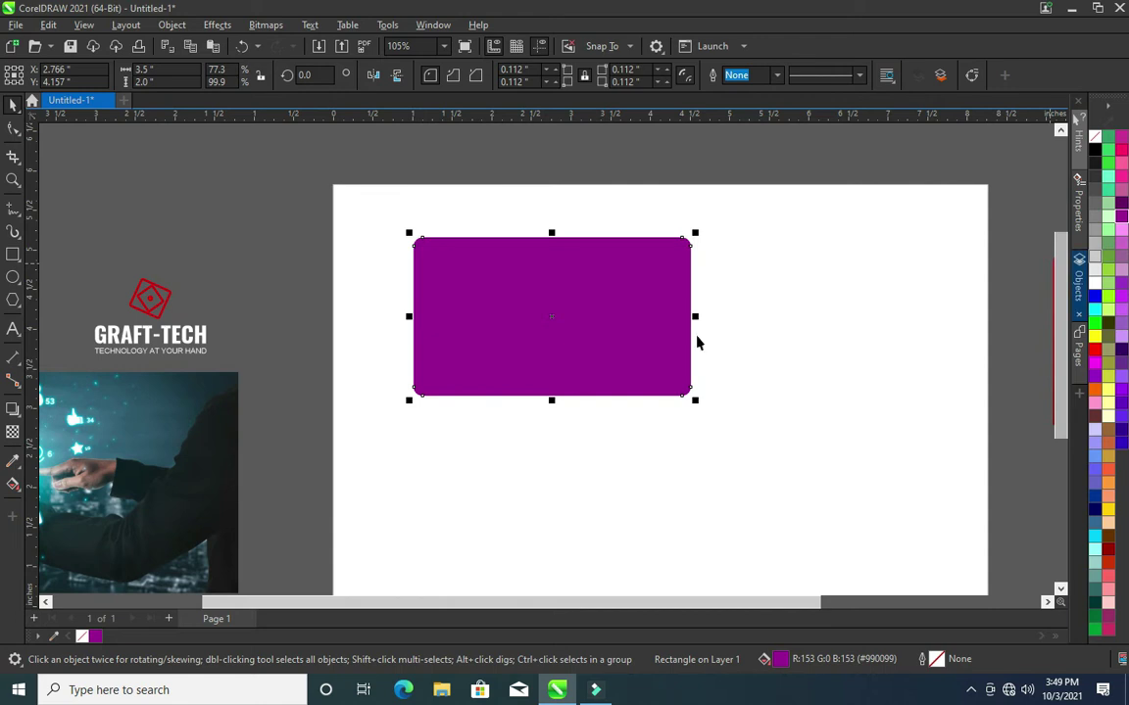
{"action": "scroll", "coordinate": [613, 345], "scroll_direction": "down", "scroll_amount": 1}
{"action": "scroll", "coordinate": [610, 352], "scroll_direction": "down", "scroll_amount": 1}
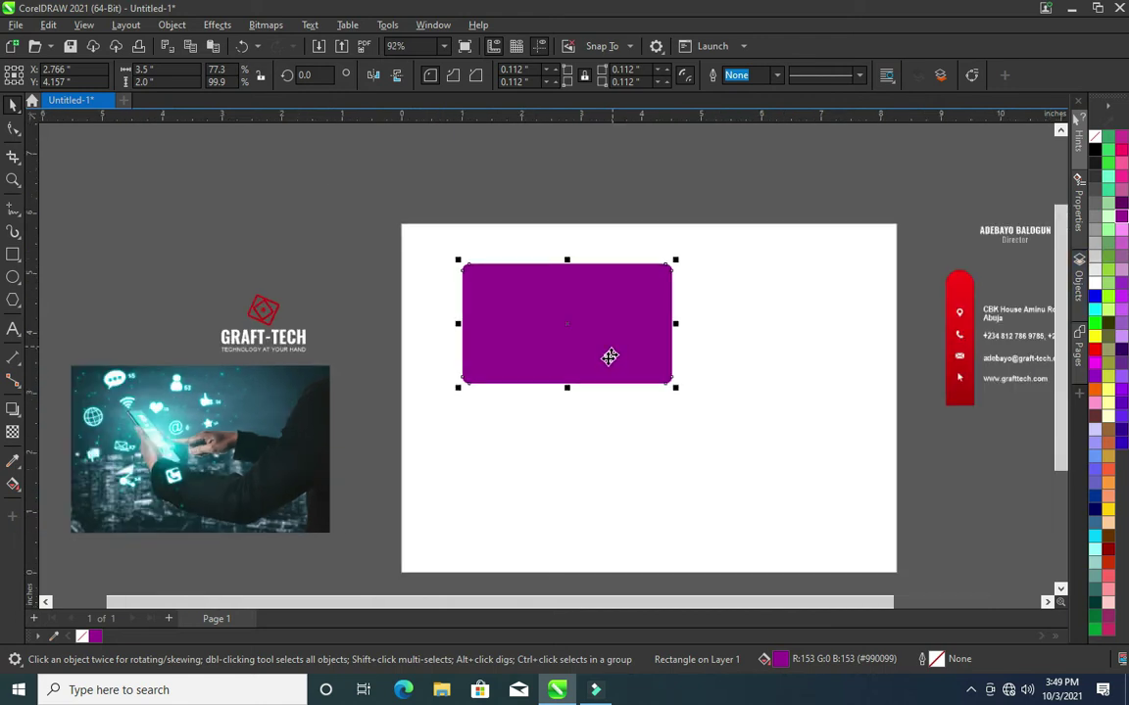
- PowerClip the hand-and-icons photo inside the card and open its contents for editing
{"action": "left_click", "coordinate": [215, 463]}
{"action": "scroll", "coordinate": [207, 447], "scroll_direction": "up", "scroll_amount": 1}
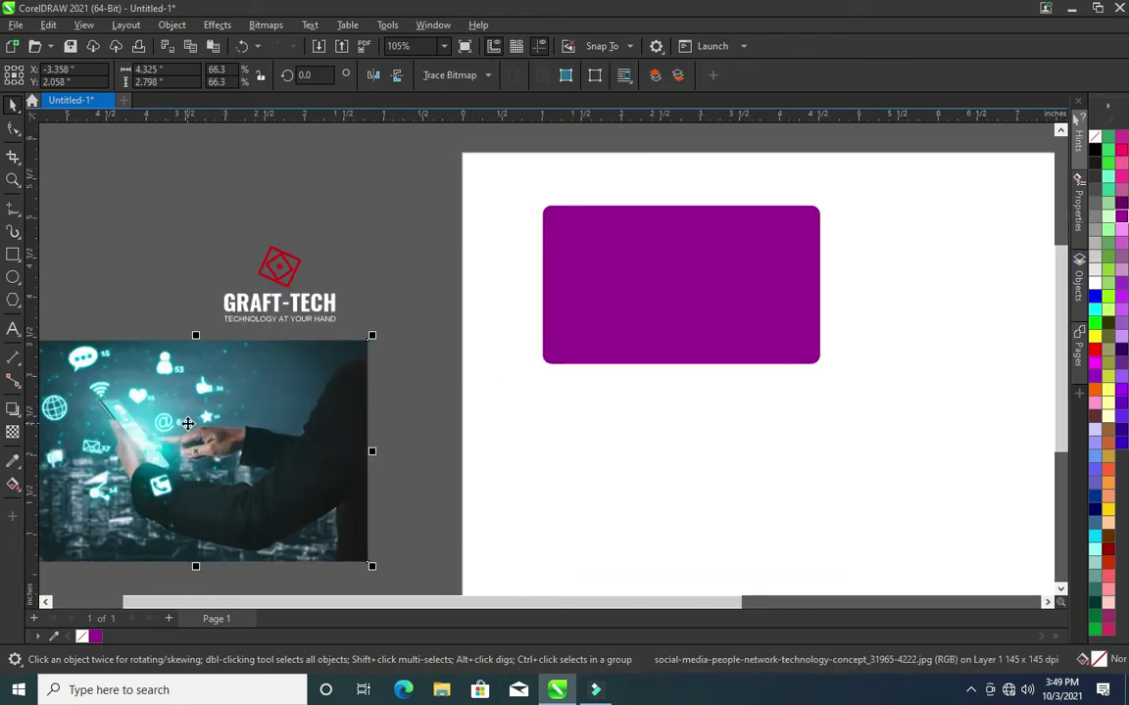
{"action": "left_click_drag", "start_coordinate": [187, 424], "coordinate": [691, 266]}
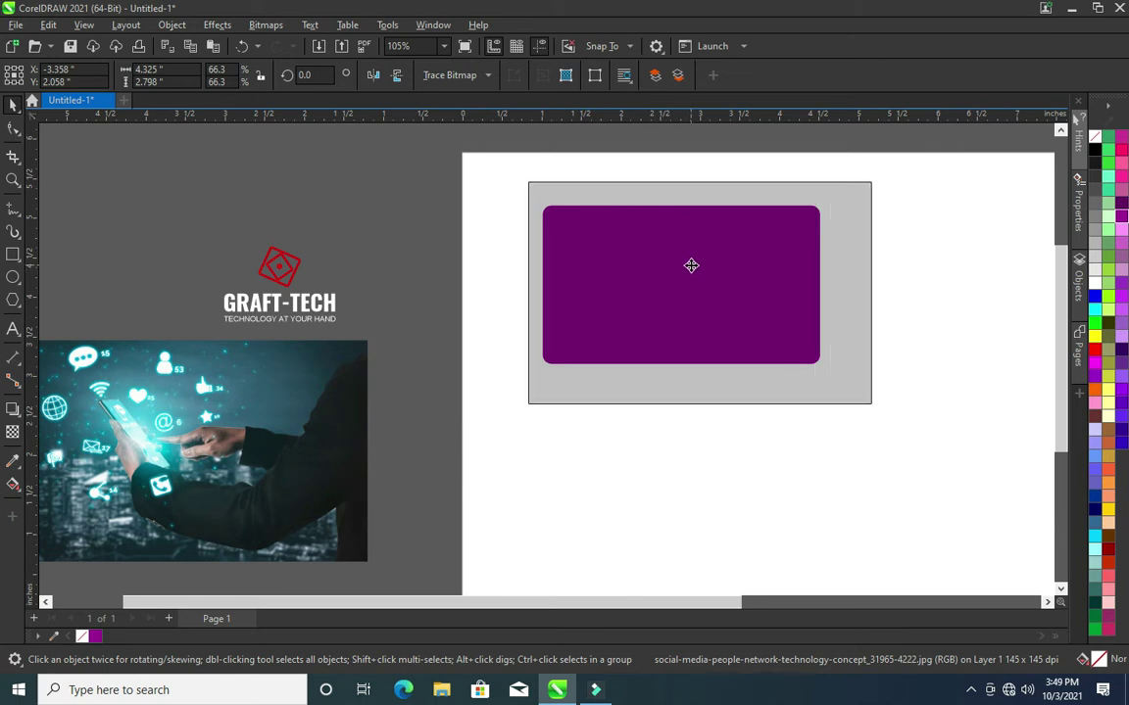
{"action": "left_click", "coordinate": [747, 315]}
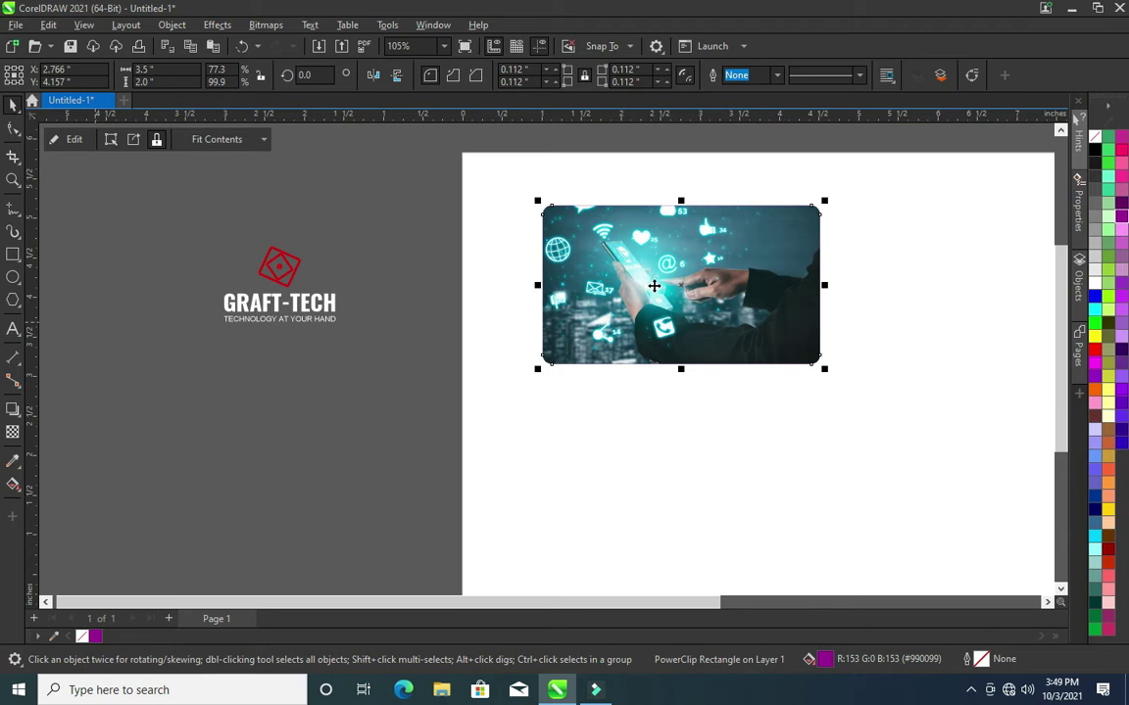
{"action": "left_click", "coordinate": [77, 139]}
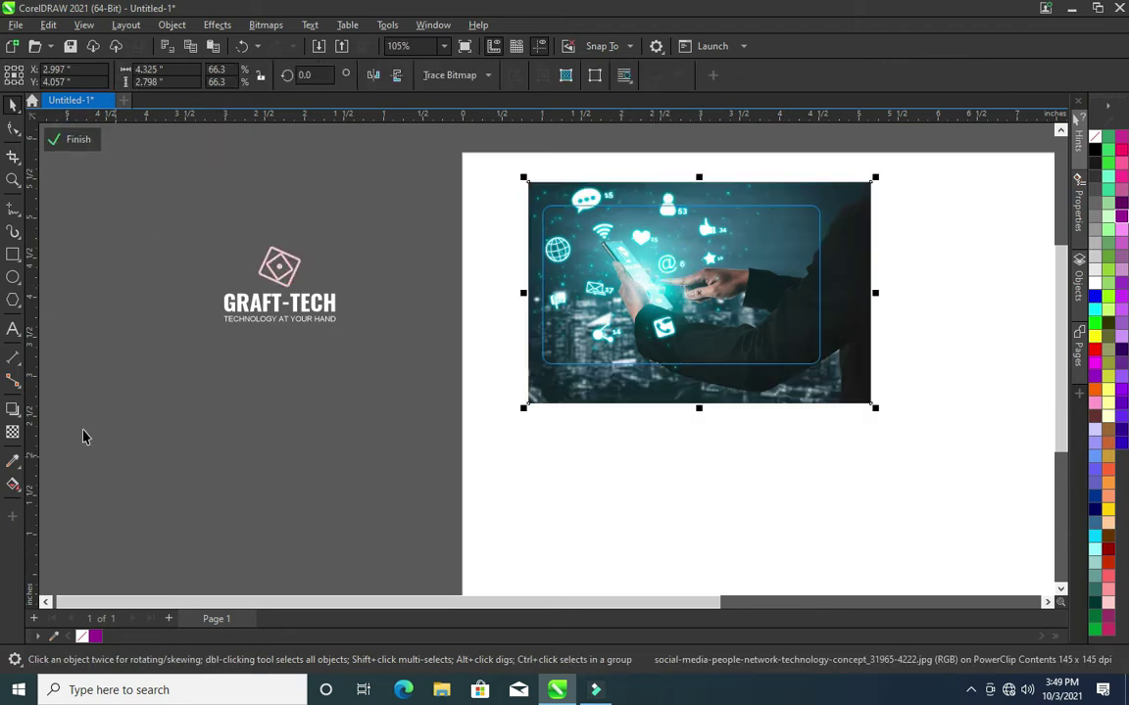
- Set the clipped photo's transparency merge mode to Multiply and preview the card
{"action": "left_click", "coordinate": [12, 432]}
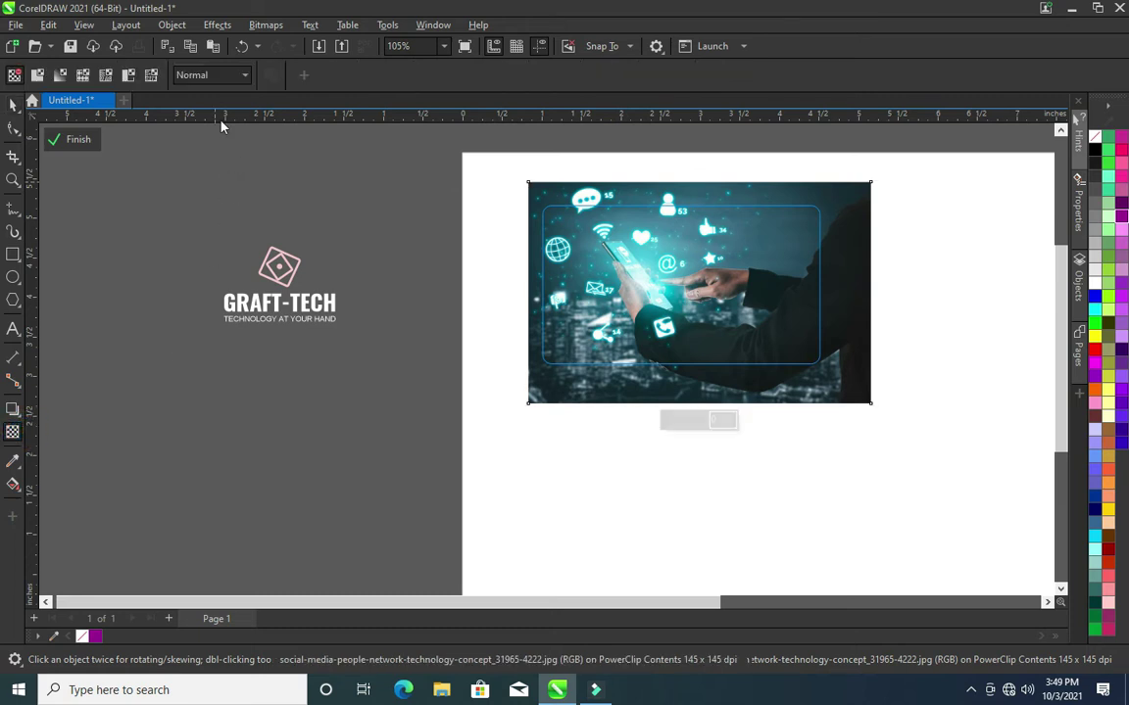
{"action": "left_click", "coordinate": [220, 77]}
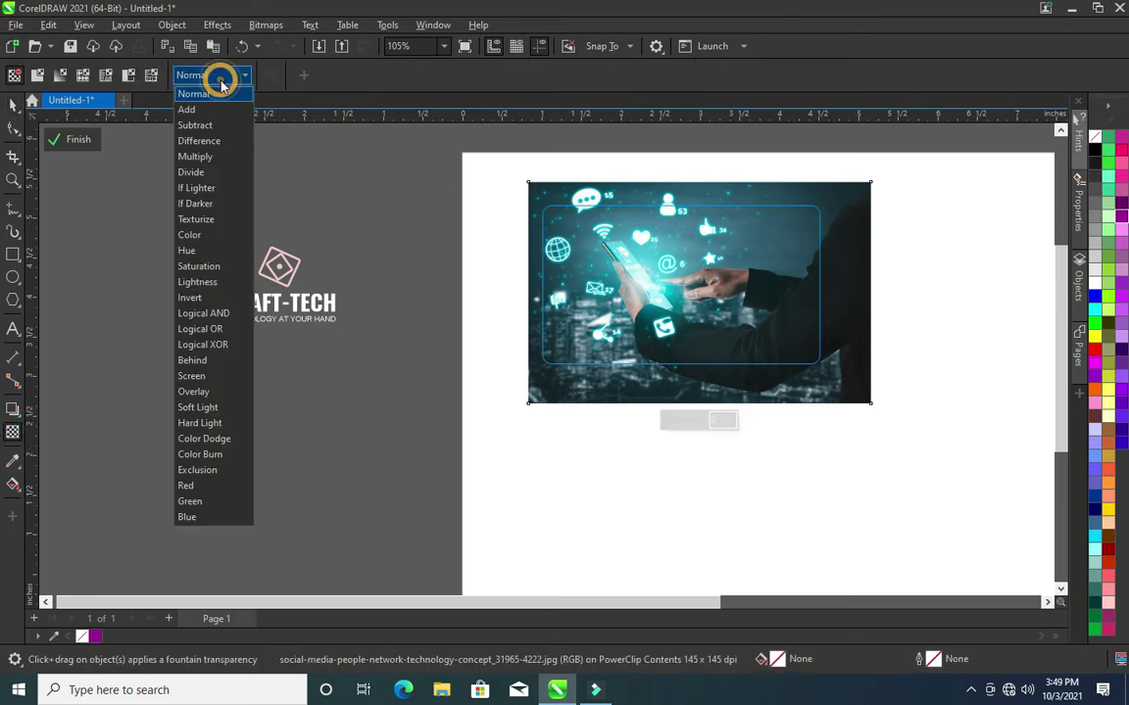
{"action": "left_click", "coordinate": [209, 159]}
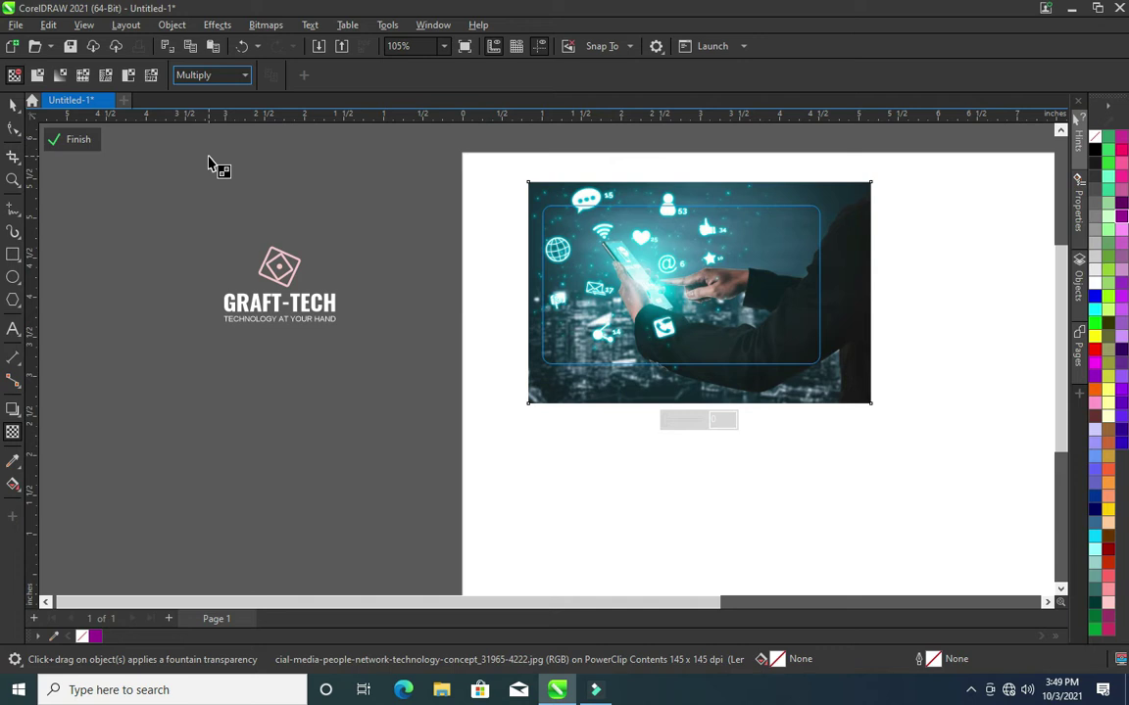
{"action": "left_click", "coordinate": [13, 104]}
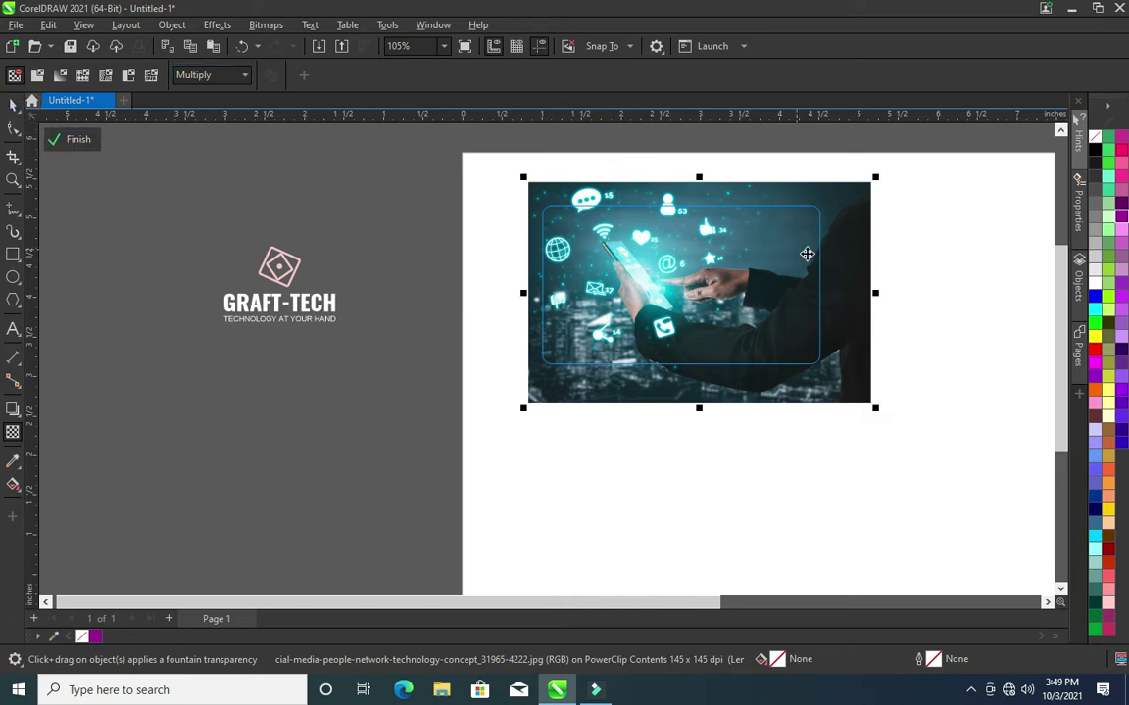
{"action": "left_click", "coordinate": [69, 139]}
{"action": "left_click", "coordinate": [126, 248]}
{"action": "left_click", "coordinate": [712, 248]}
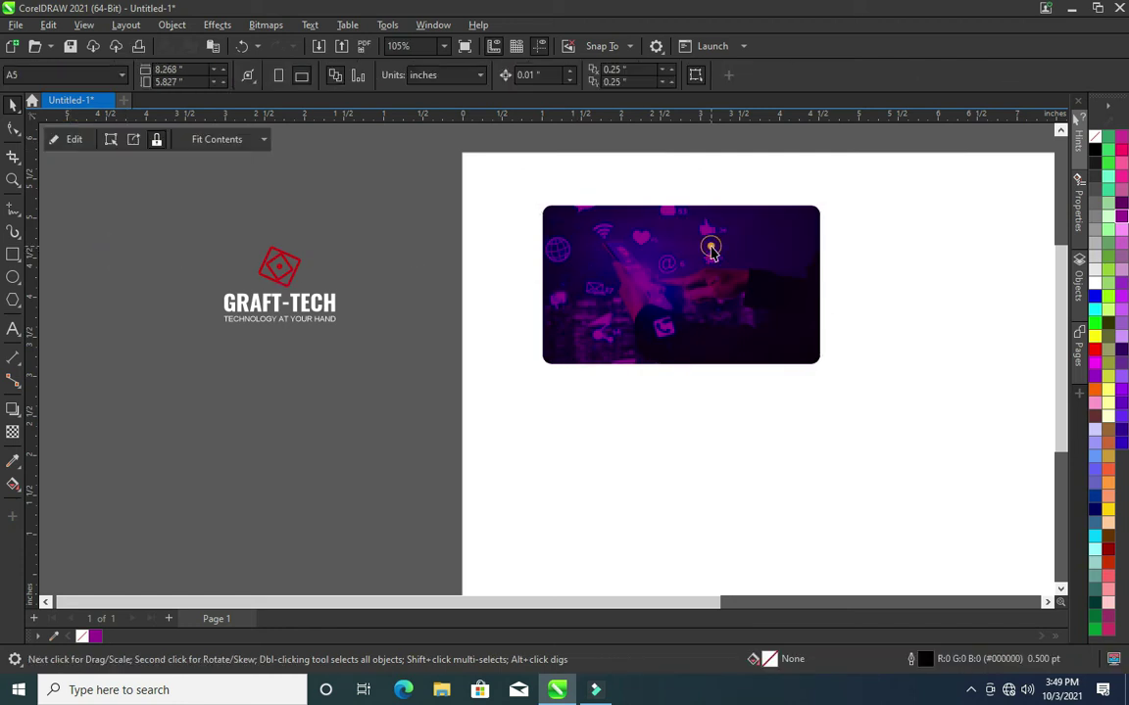
- Raise the clipped photo's transparency to about 55 and finish the PowerClip edit
{"action": "left_click", "coordinate": [68, 139]}
{"action": "left_click", "coordinate": [681, 306]}
{"action": "left_click", "coordinate": [13, 431]}
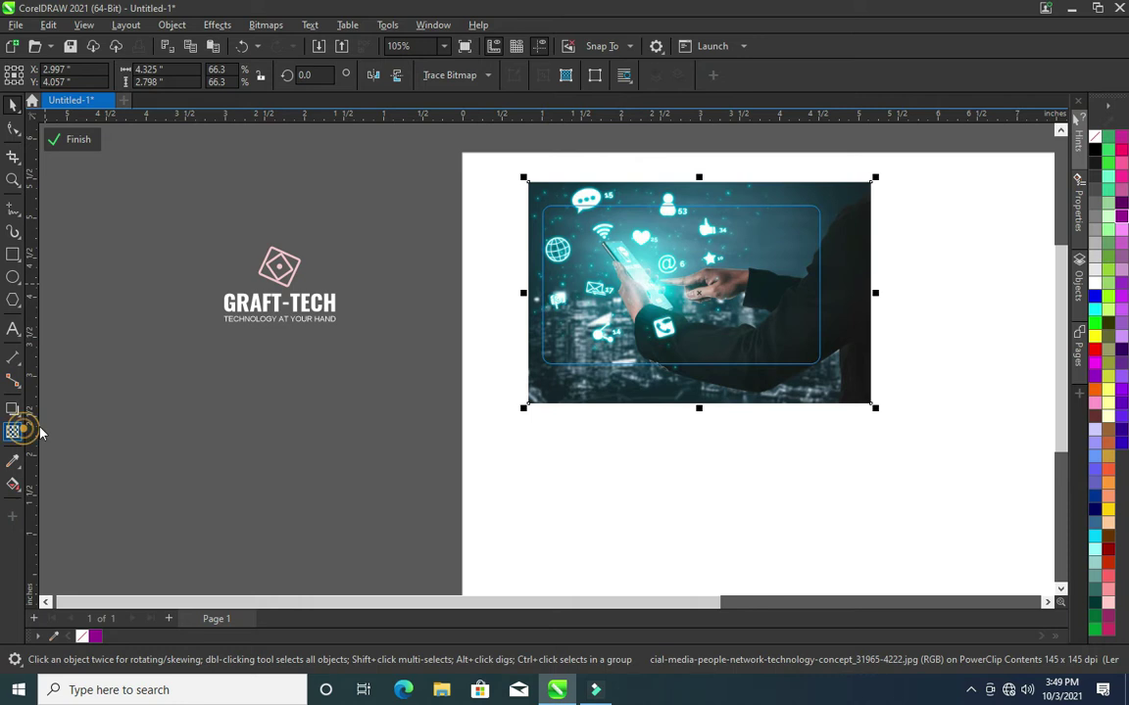
{"action": "left_click_drag", "start_coordinate": [665, 421], "coordinate": [685, 429]}
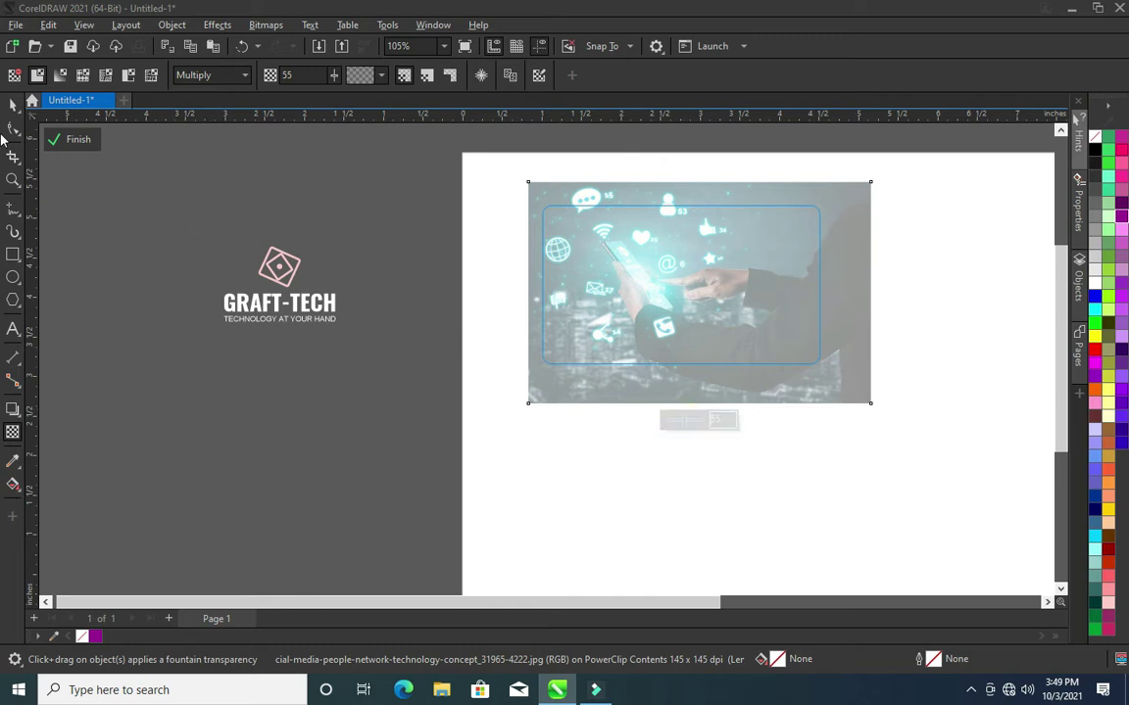
{"action": "left_click", "coordinate": [8, 108]}
{"action": "left_click", "coordinate": [74, 139]}
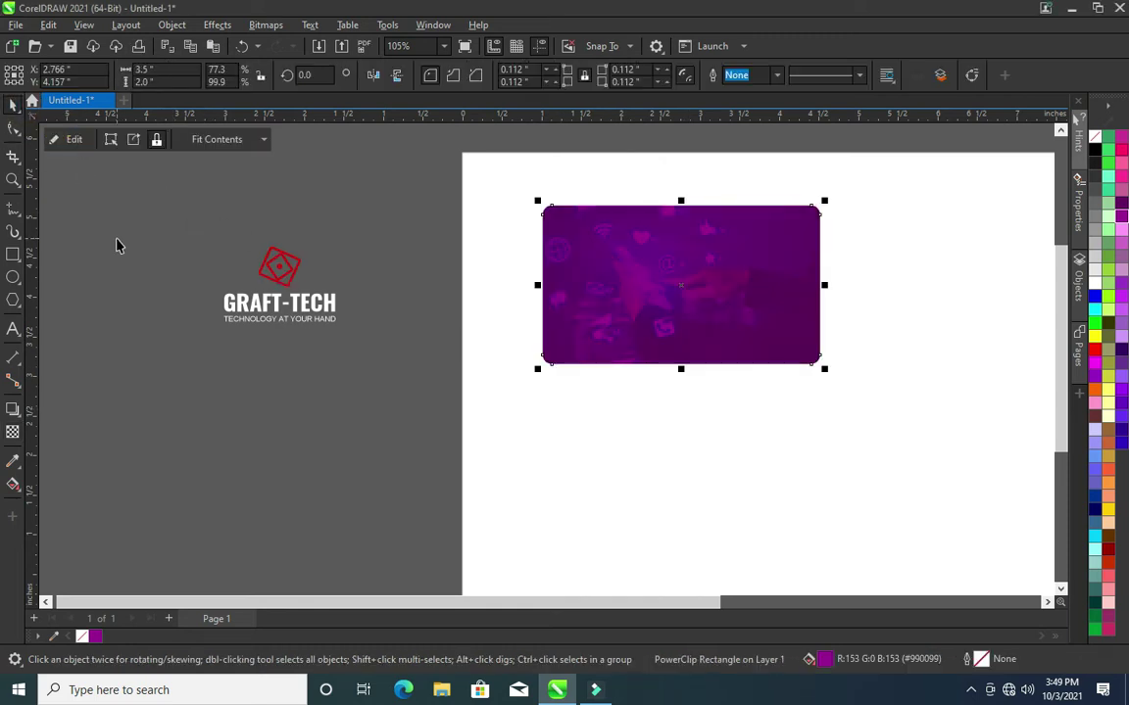
{"action": "left_click", "coordinate": [319, 207]}
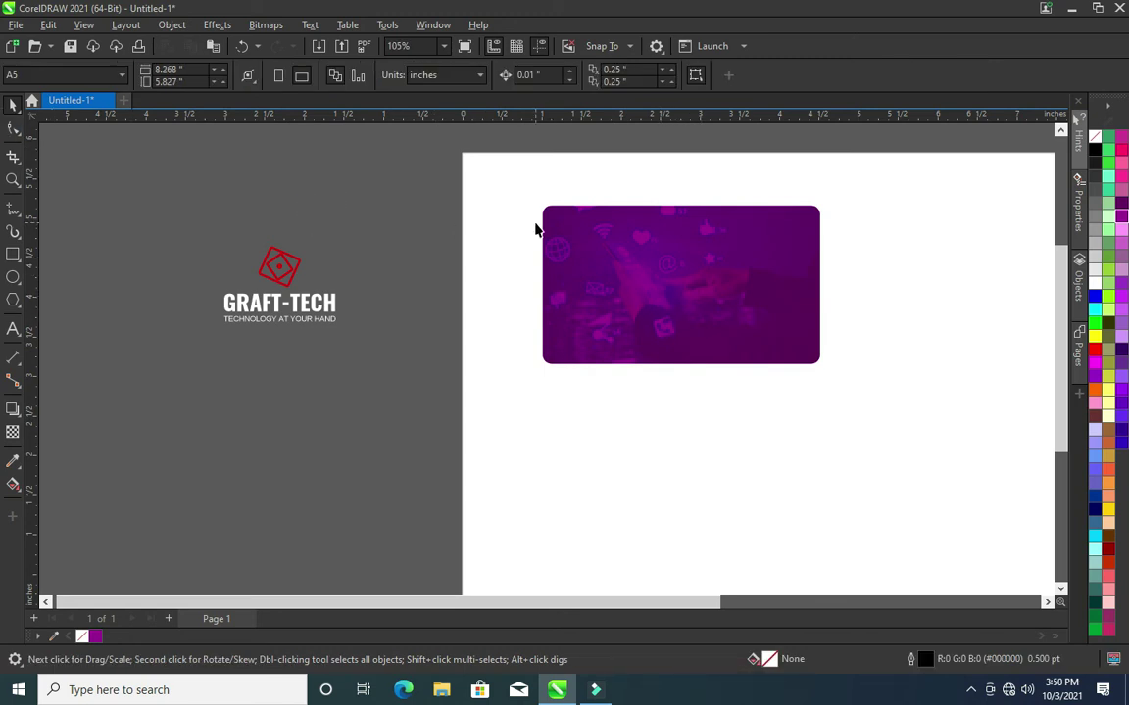
{"action": "key", "text": "F10"}
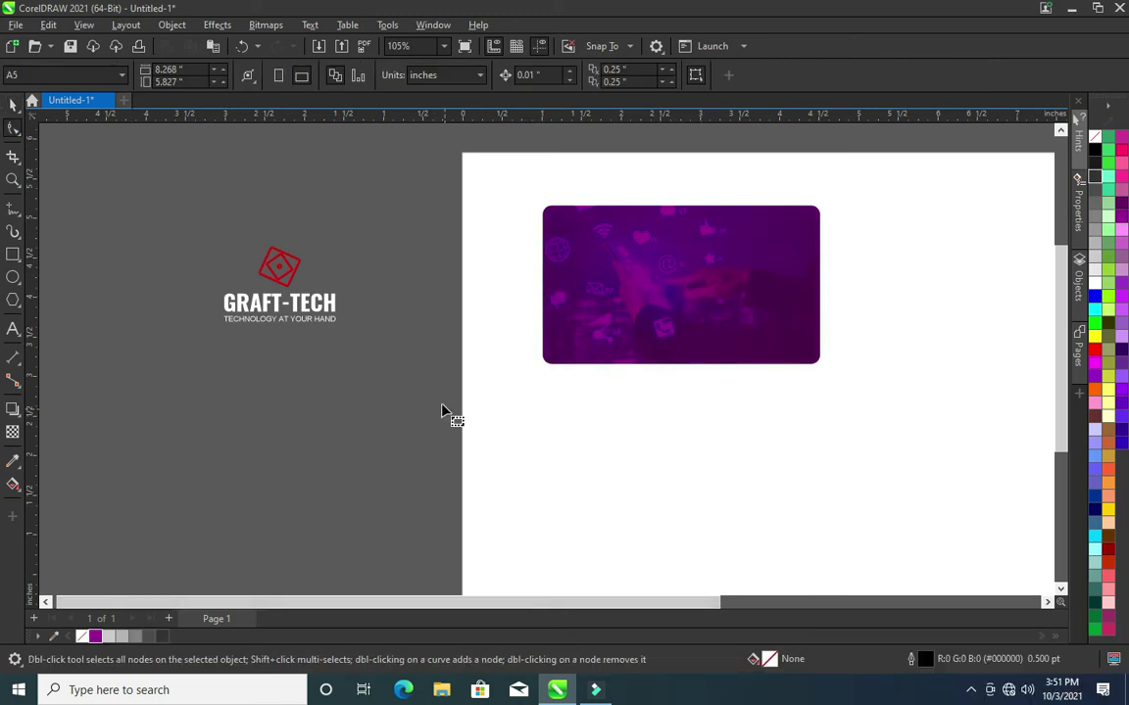
- Change the card's fill from purple to dark grey (#333333)
{"action": "left_click", "coordinate": [15, 105]}
{"action": "left_click", "coordinate": [686, 292]}
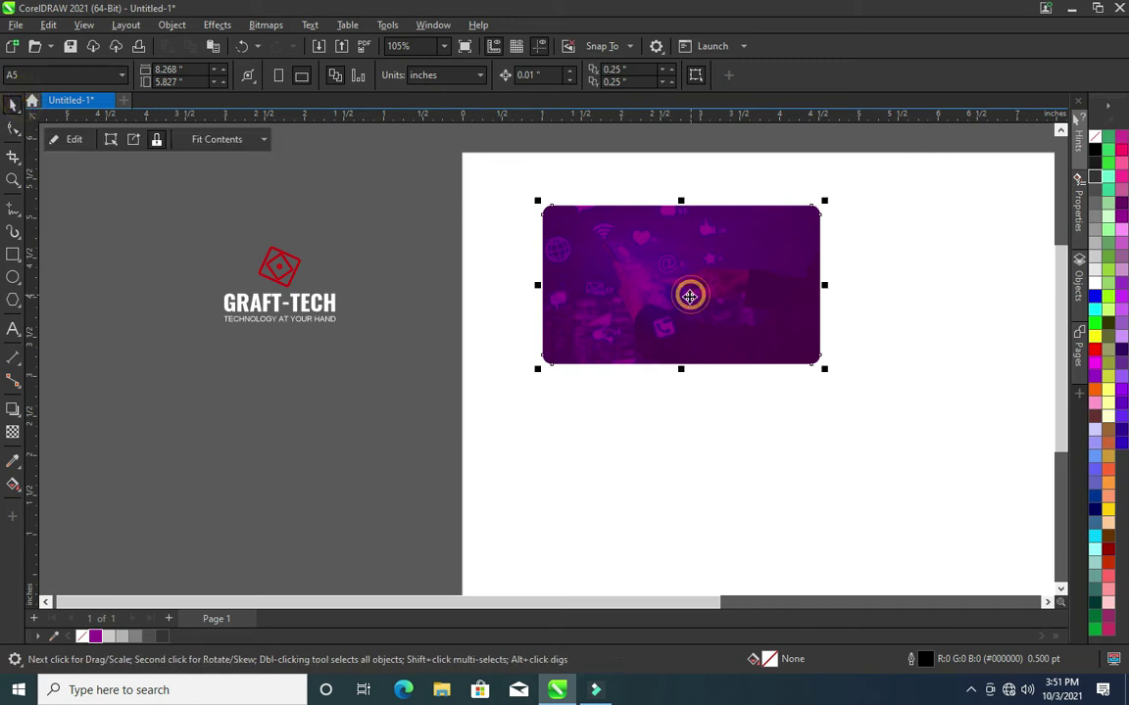
{"action": "left_click", "coordinate": [1094, 164]}
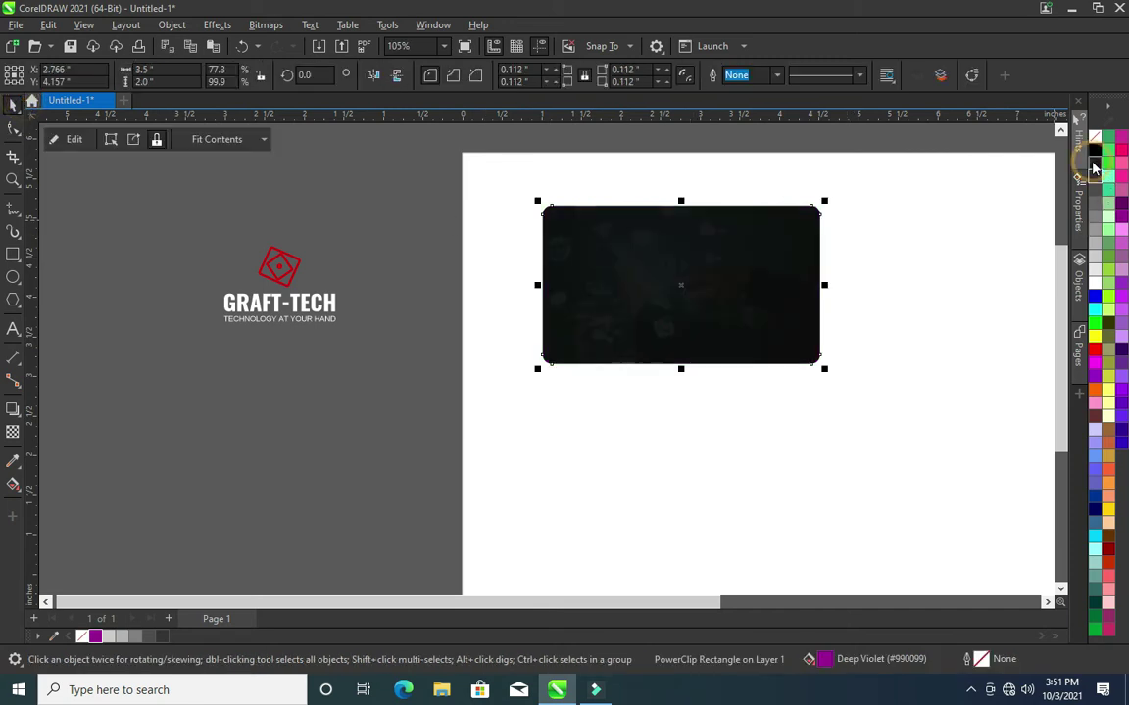
{"action": "left_click", "coordinate": [1094, 178]}
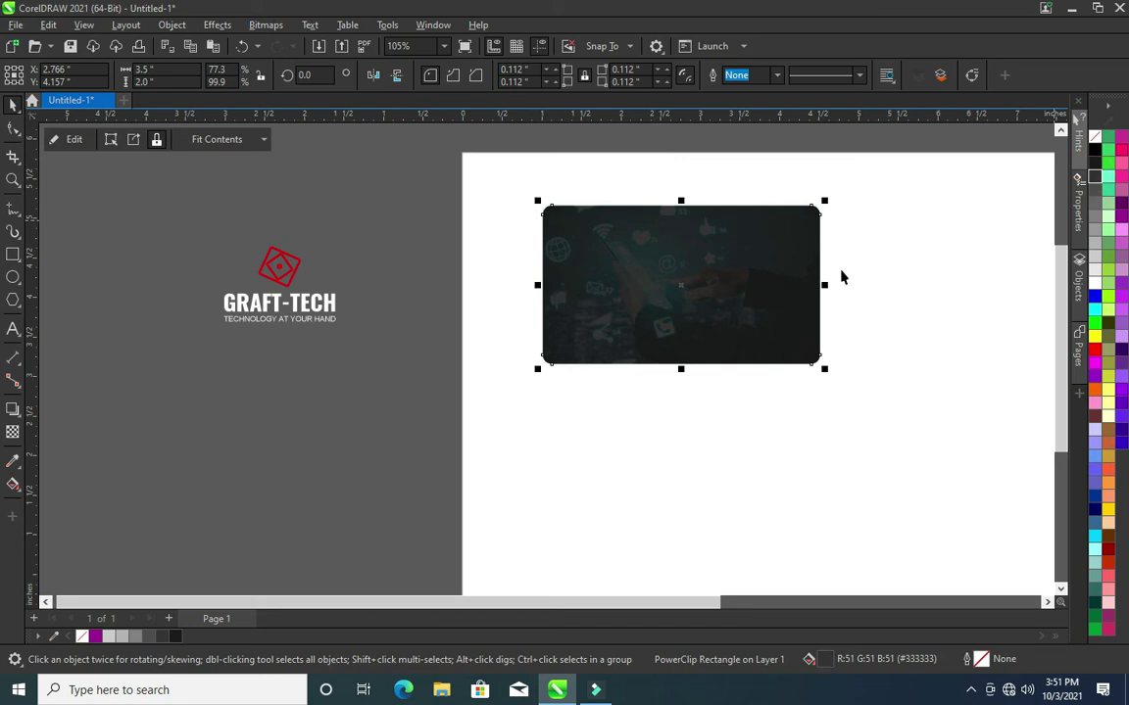
{"action": "left_click", "coordinate": [705, 301]}
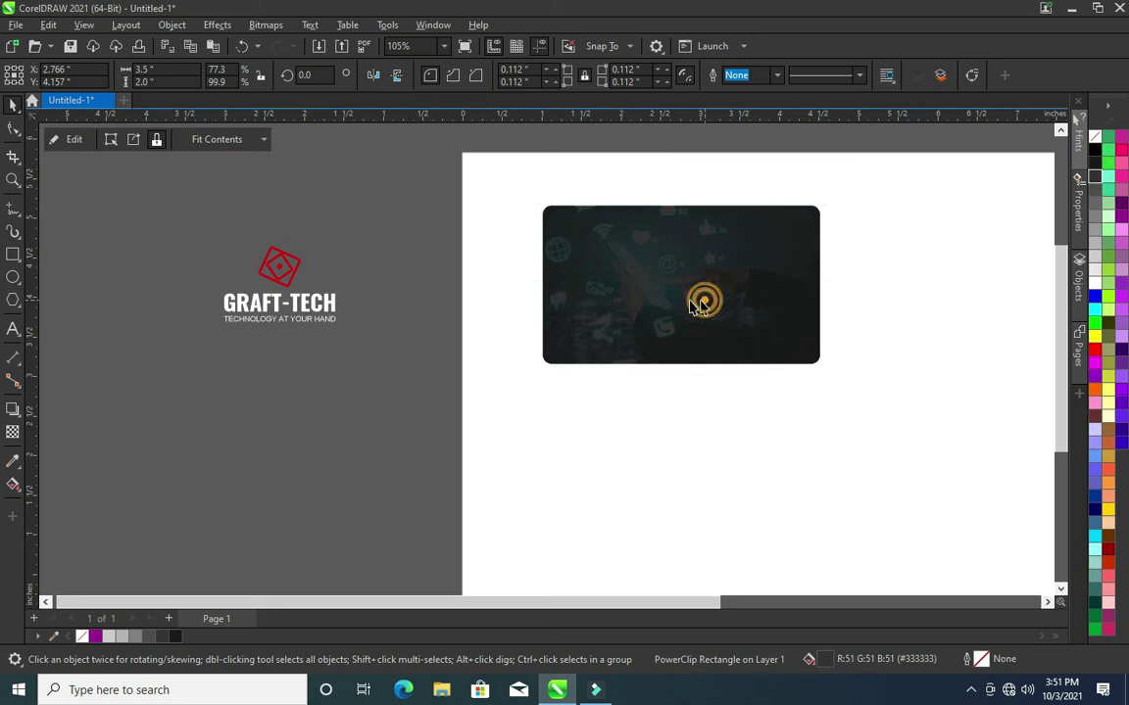
{"action": "left_click", "coordinate": [543, 343]}
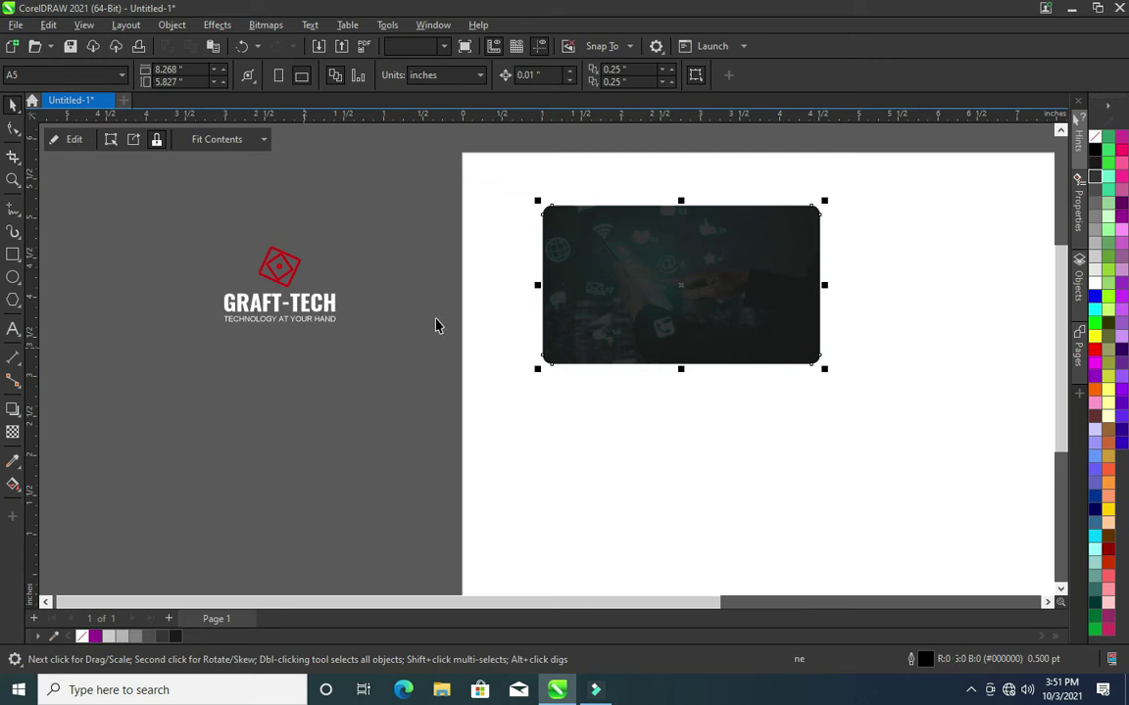
{"action": "left_click", "coordinate": [11, 255]}
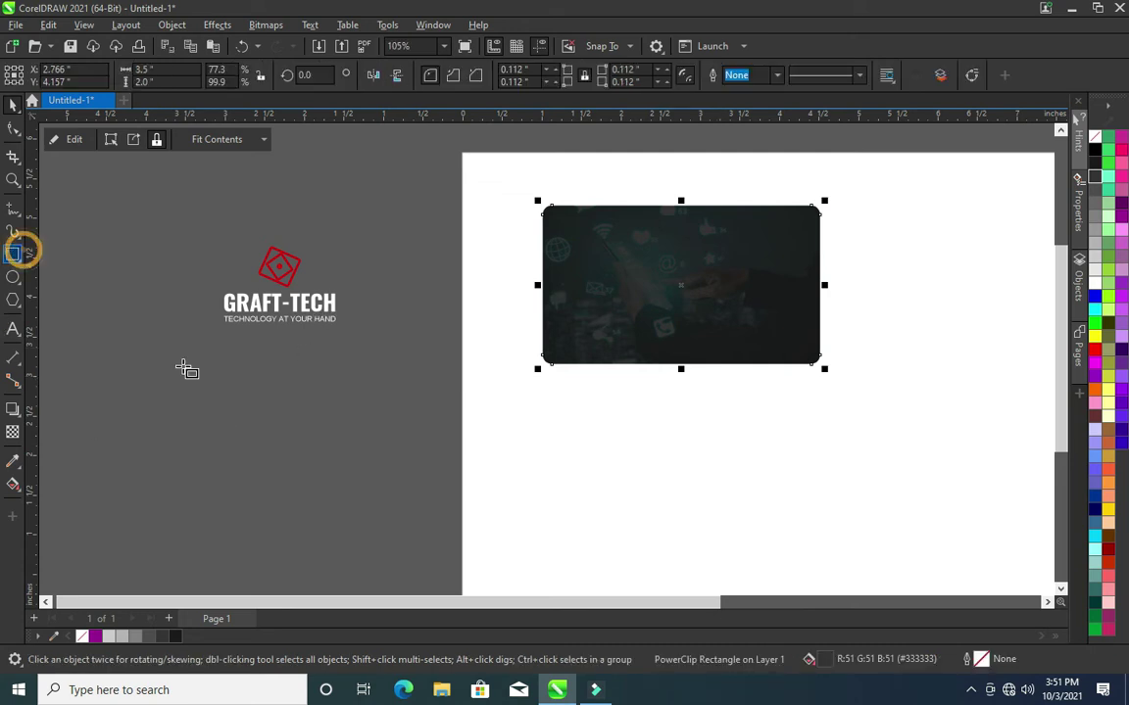
- Draw a small light-grey-outlined rectangle straddling the card's top edge
{"action": "left_click", "coordinate": [621, 192]}
{"action": "left_click_drag", "start_coordinate": [621, 191], "coordinate": [750, 233]}
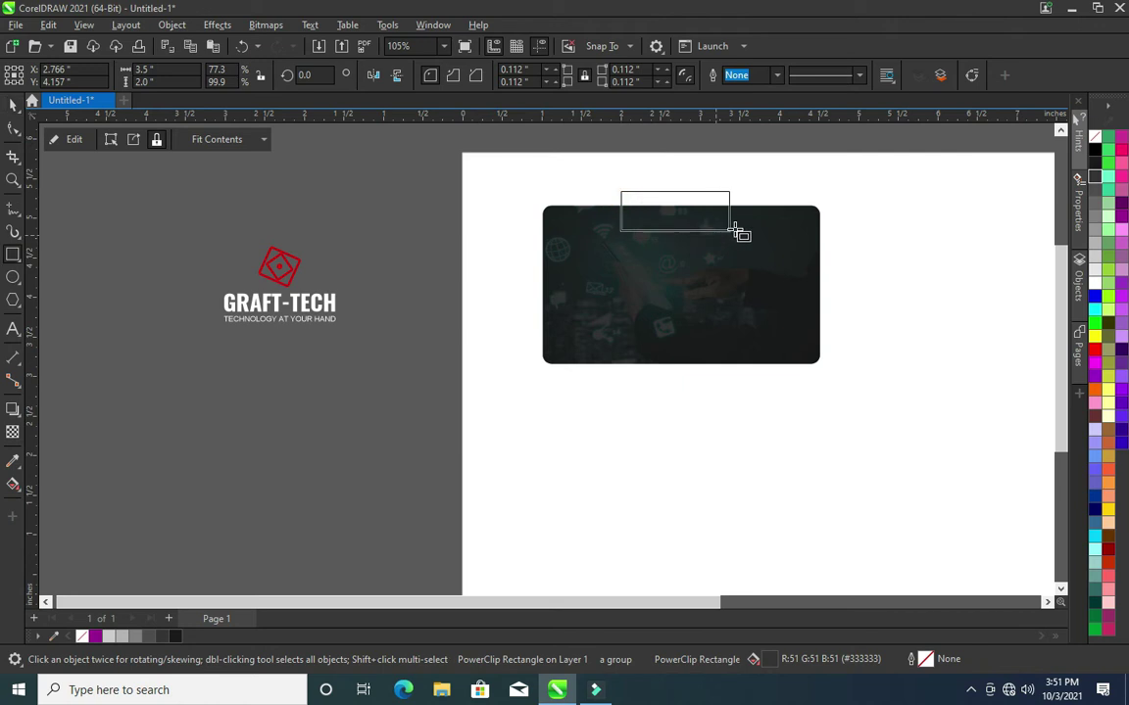
{"action": "left_click", "coordinate": [13, 105]}
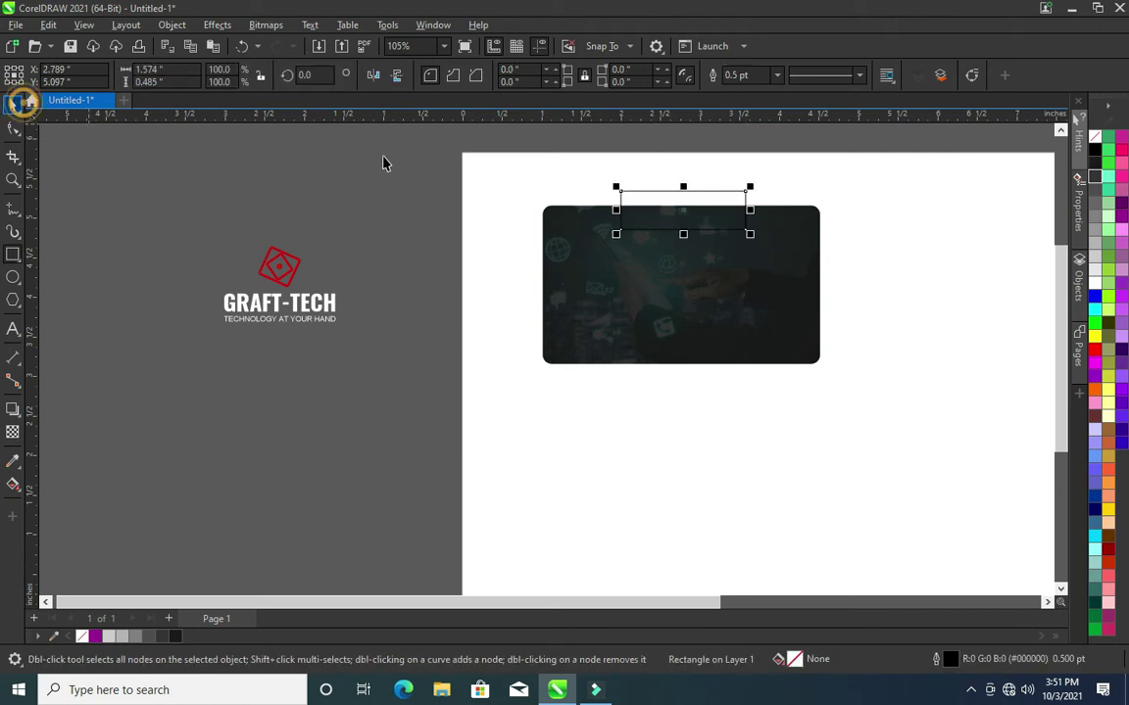
{"action": "scroll", "coordinate": [794, 202], "scroll_direction": "up", "scroll_amount": 1}
{"action": "scroll", "coordinate": [764, 191], "scroll_direction": "up", "scroll_amount": 1}
{"action": "scroll", "coordinate": [755, 186], "scroll_direction": "up", "scroll_amount": 1}
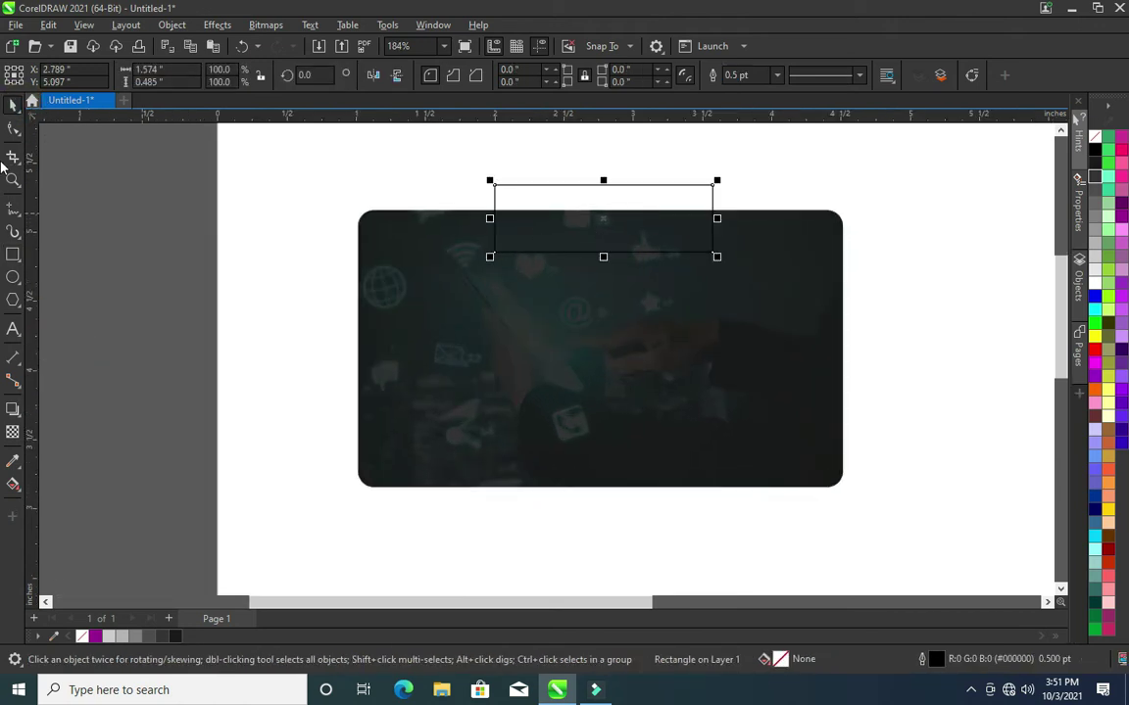
{"action": "right_click", "coordinate": [109, 635]}
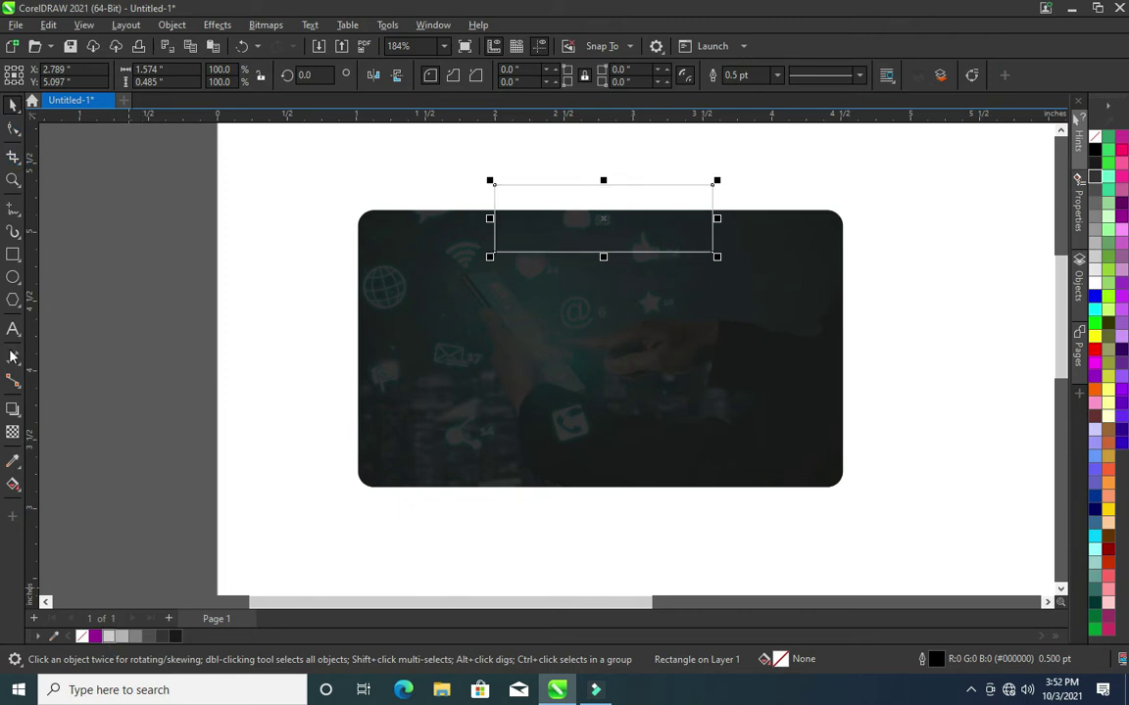
- Round the small rectangle's bottom corners
{"action": "left_click", "coordinate": [12, 130]}
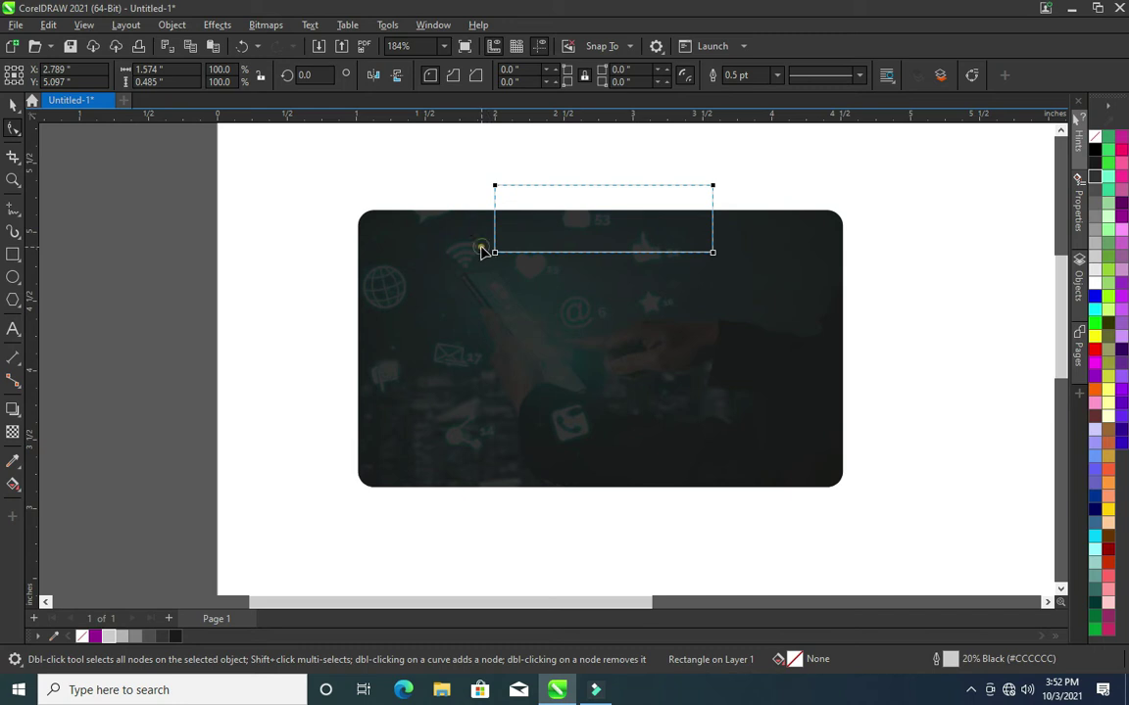
{"action": "left_click", "coordinate": [482, 251]}
{"action": "left_click", "coordinate": [632, 245]}
{"action": "left_click", "coordinate": [496, 253]}
{"action": "left_click_drag", "start_coordinate": [713, 253], "coordinate": [712, 238]}
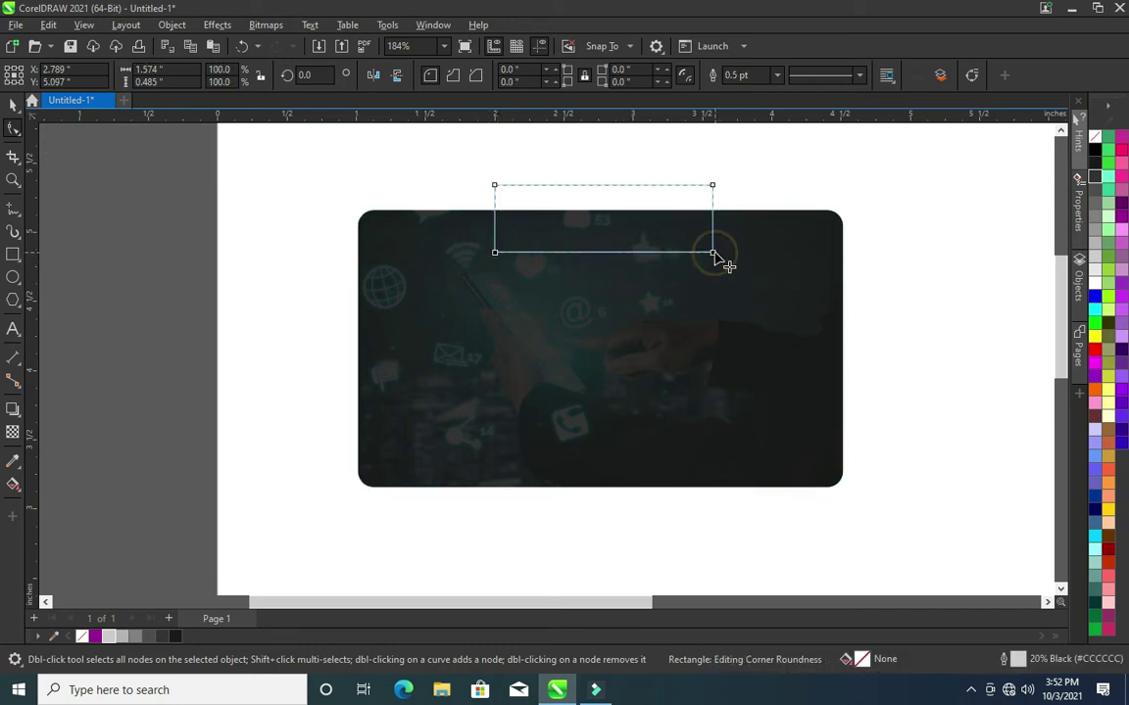
{"action": "left_click_drag", "start_coordinate": [713, 238], "coordinate": [712, 236]}
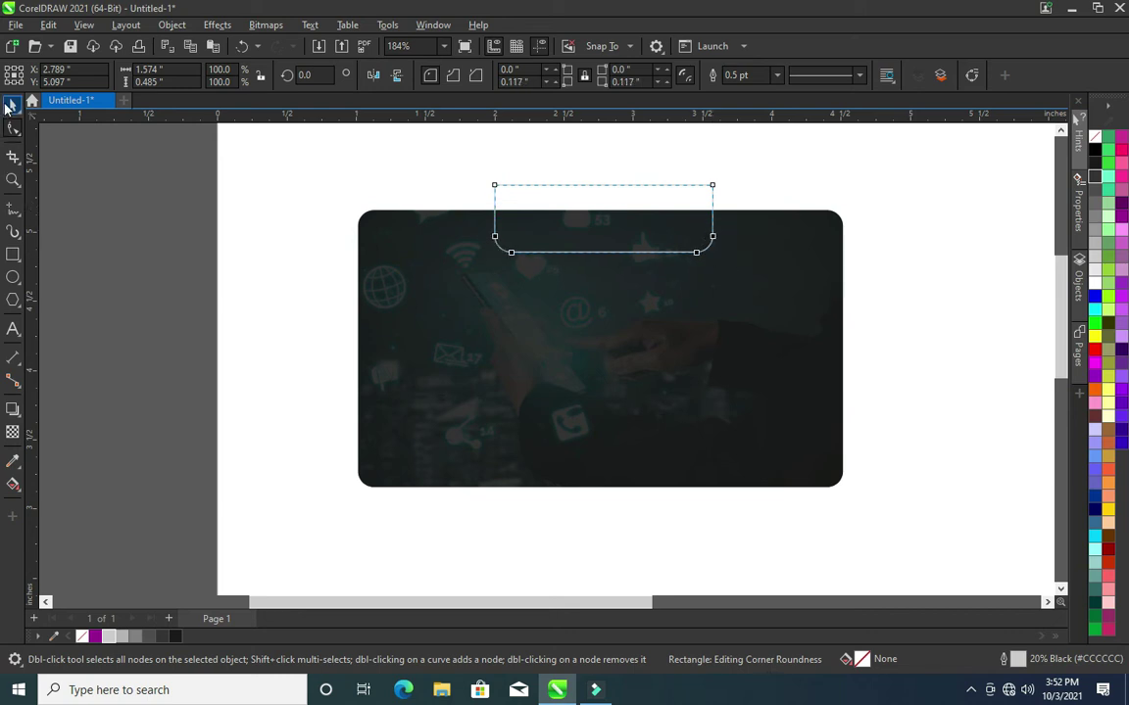
{"action": "left_click", "coordinate": [8, 105]}
- Place a vertically mirrored copy of the tab on the card's bottom edge
{"action": "left_click_drag", "start_coordinate": [604, 186], "coordinate": [604, 323]}
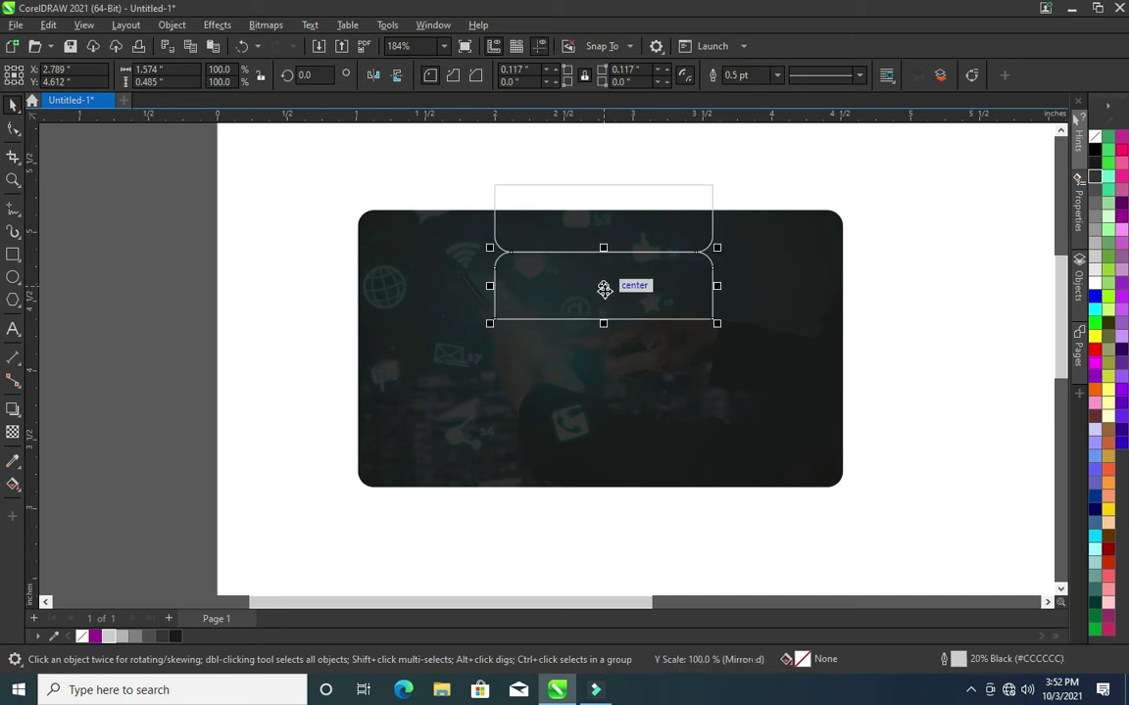
{"action": "left_click_drag", "start_coordinate": [604, 288], "coordinate": [606, 501]}
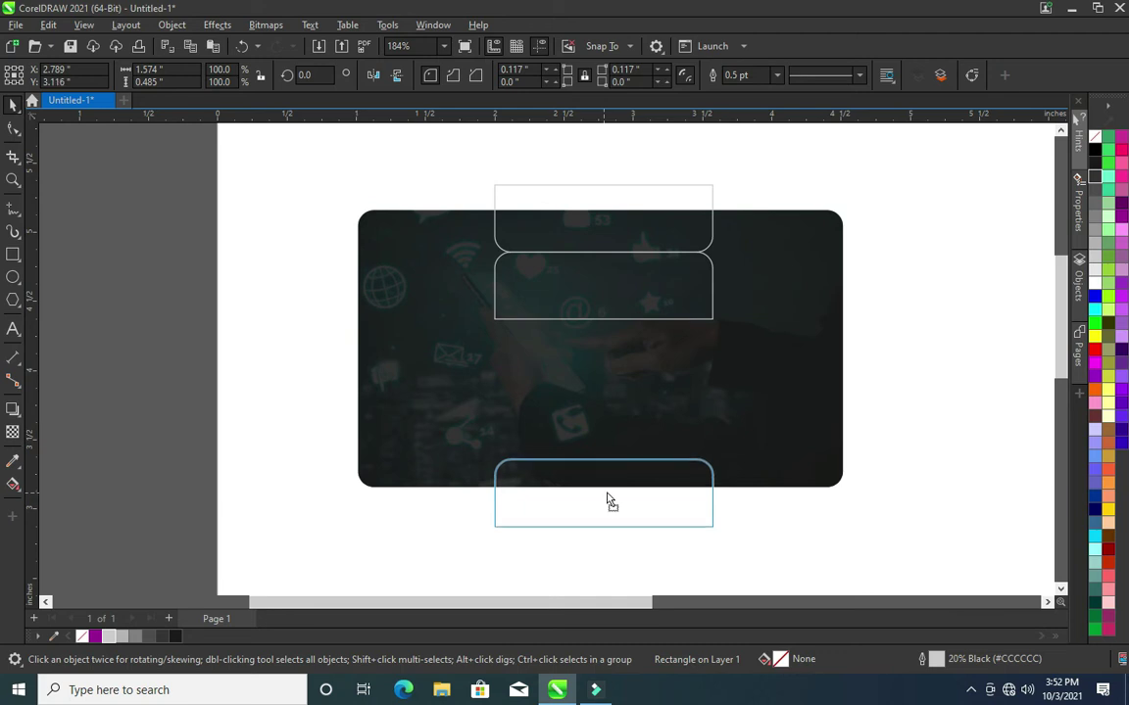
{"action": "left_click_drag", "start_coordinate": [607, 501], "coordinate": [606, 501]}
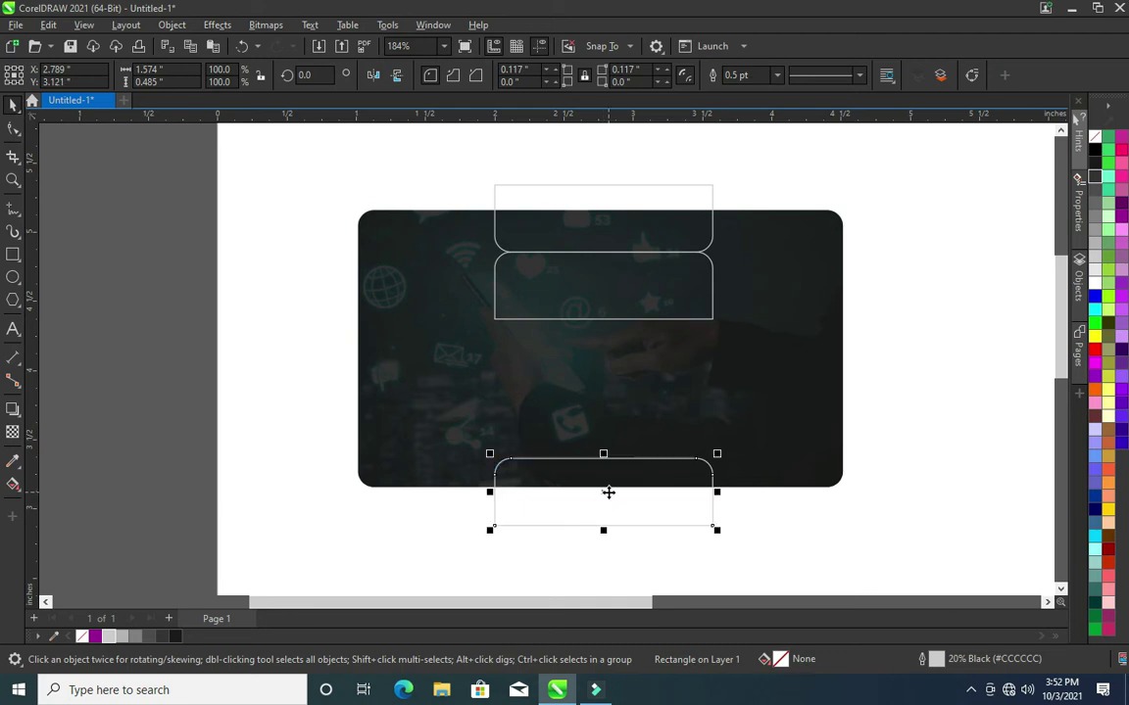
{"action": "key", "text": "Up"}
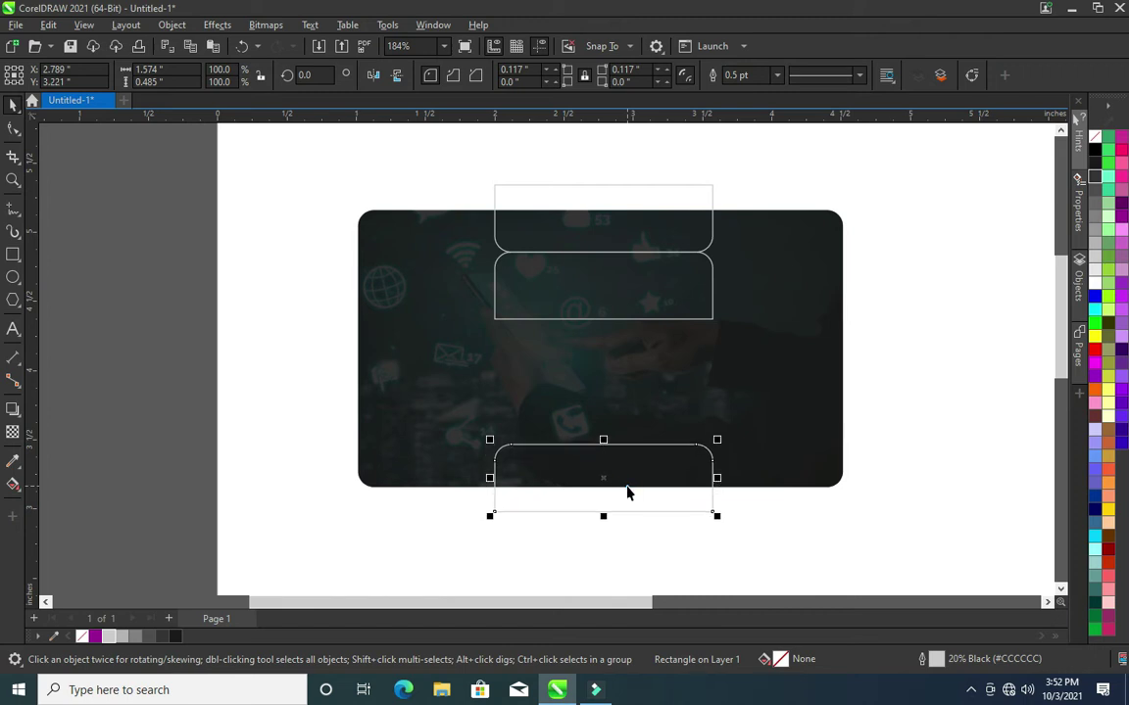
{"action": "key", "text": "Down"}
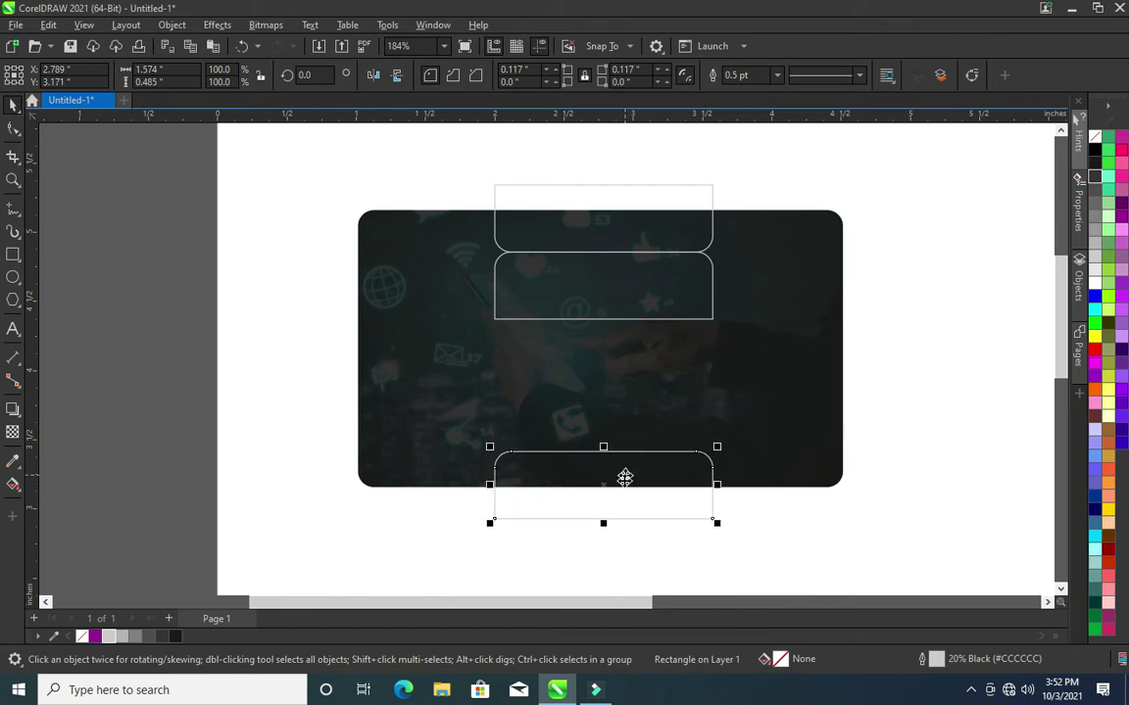
{"action": "left_click", "coordinate": [623, 305]}
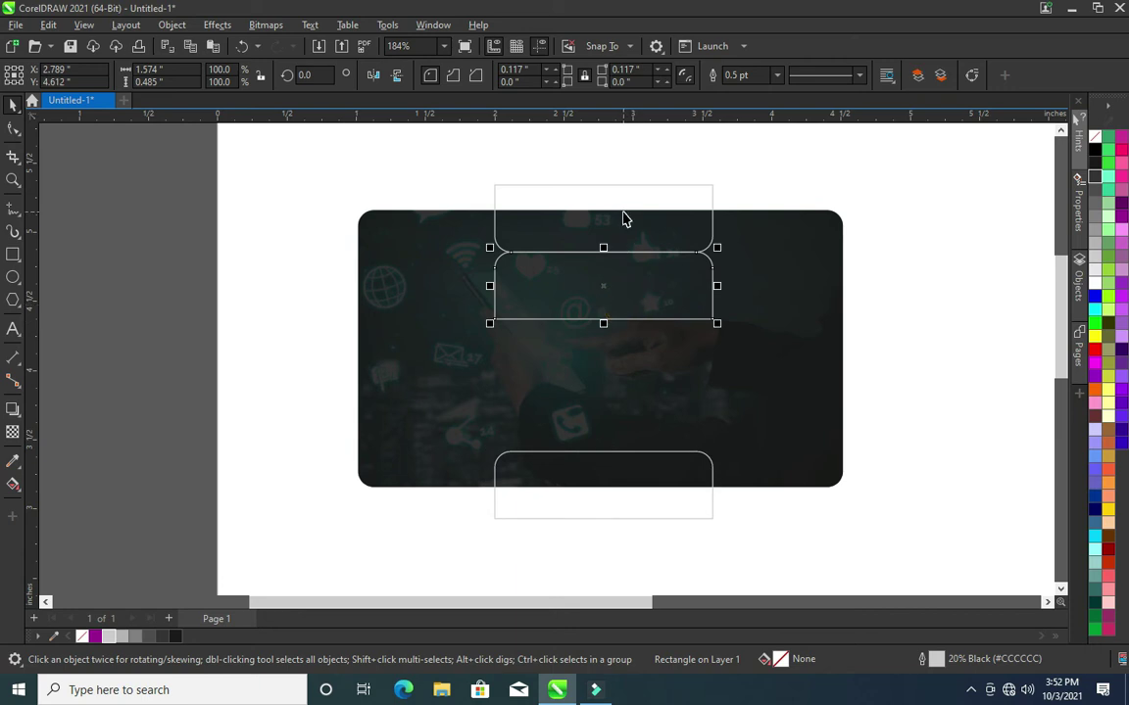
{"action": "key", "text": "Delete"}
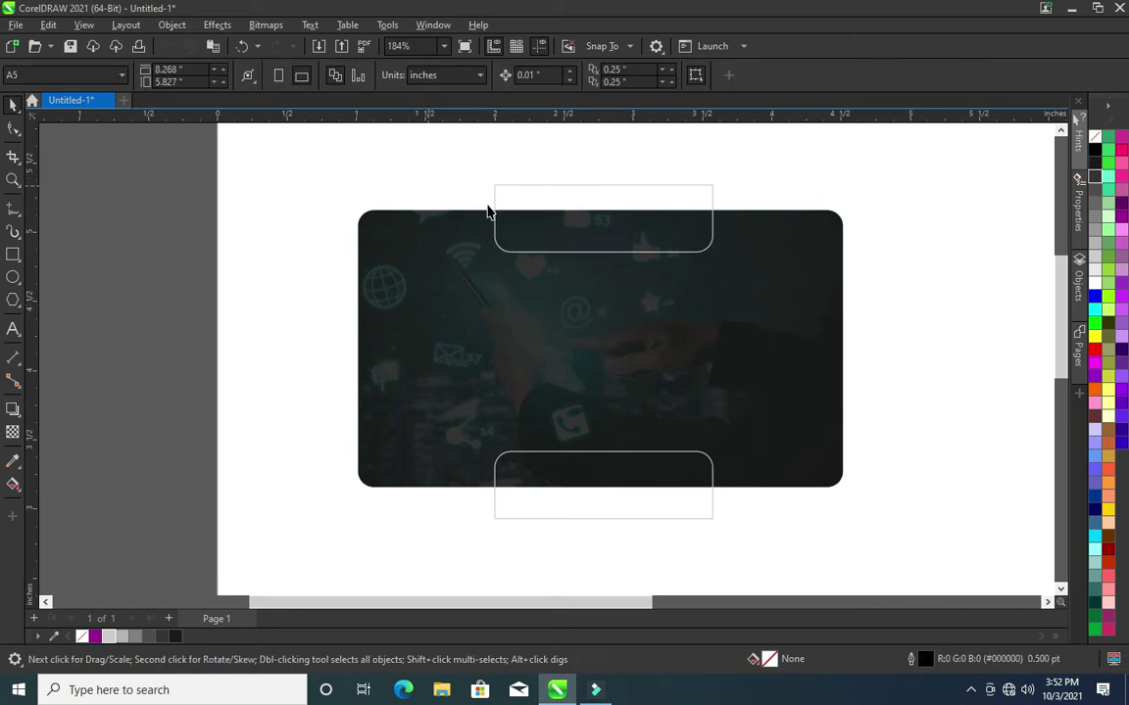
- Fill both the top and bottom tabs red
{"action": "left_click", "coordinate": [546, 212]}
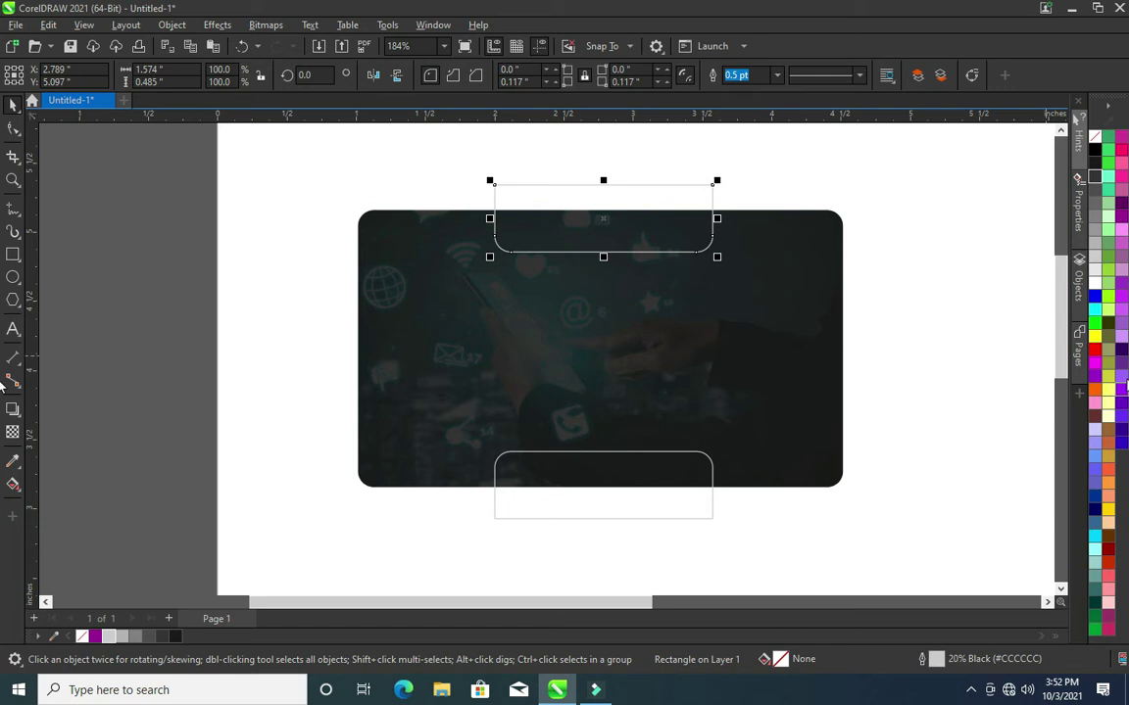
{"action": "left_click", "coordinate": [1095, 350]}
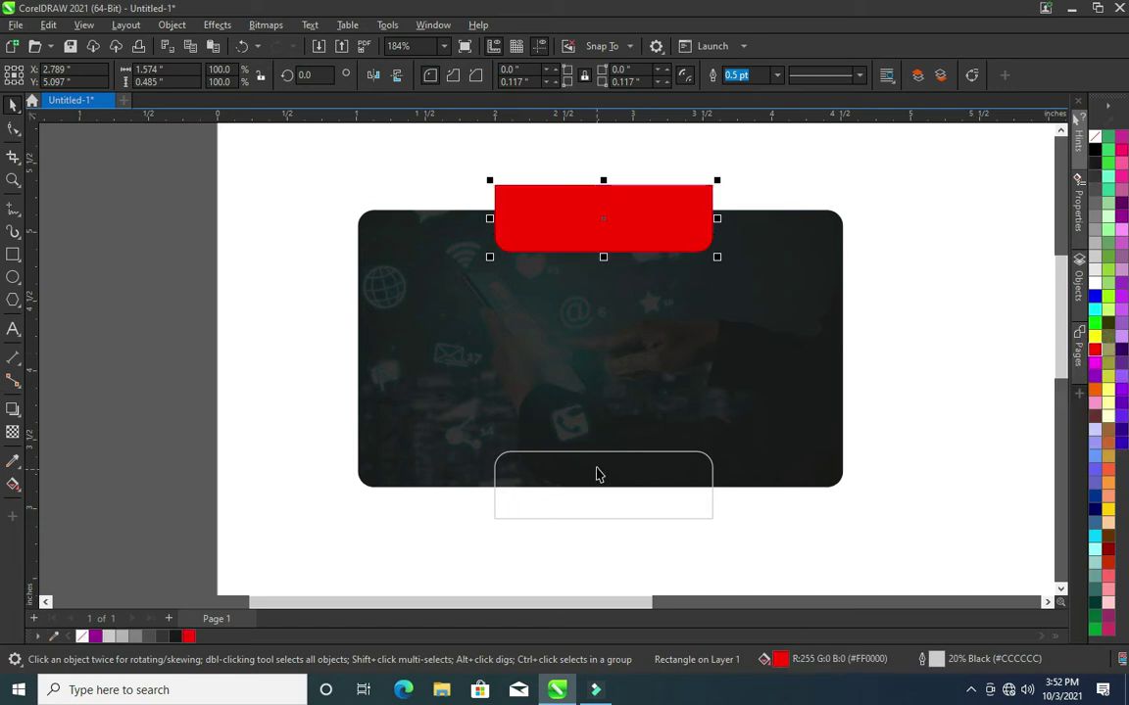
{"action": "left_click", "coordinate": [594, 466]}
{"action": "left_click", "coordinate": [189, 637]}
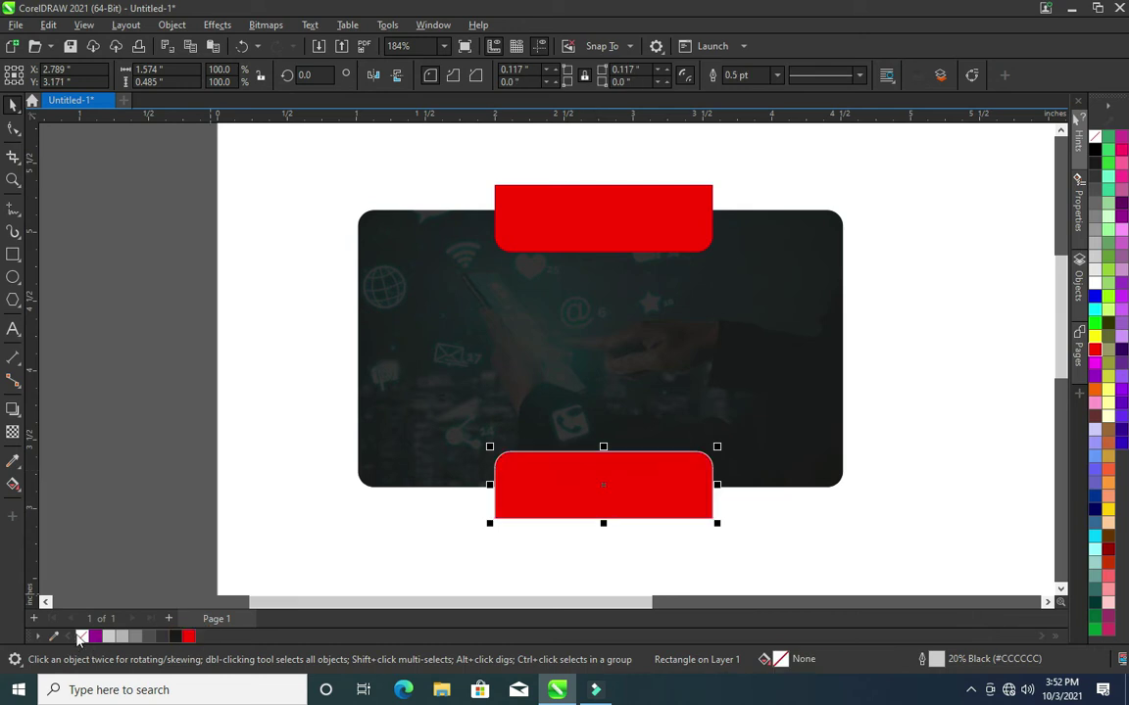
{"action": "left_click", "coordinate": [79, 452]}
- Draw a tall narrow rectangle beside the page
{"action": "left_click", "coordinate": [13, 255]}
{"action": "left_click_drag", "start_coordinate": [109, 239], "coordinate": [146, 479]}
{"action": "left_click", "coordinate": [13, 104]}
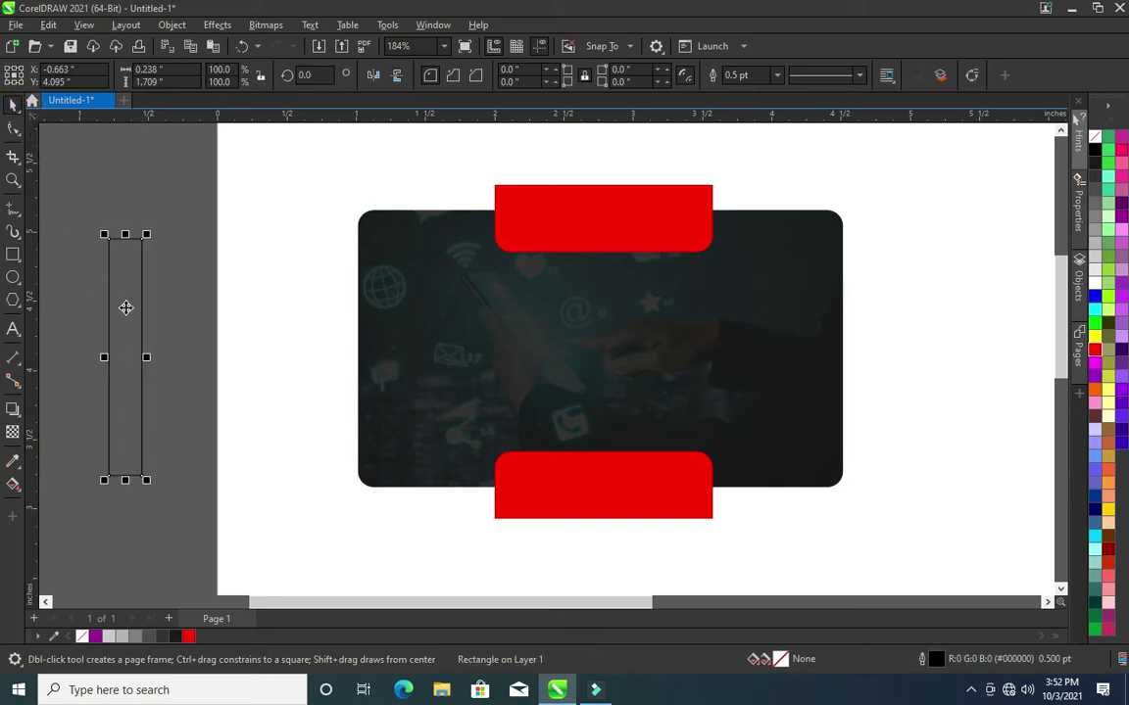
- Turn the tall rectangle into a fully rounded red pill with no outline
{"action": "left_click", "coordinate": [11, 131]}
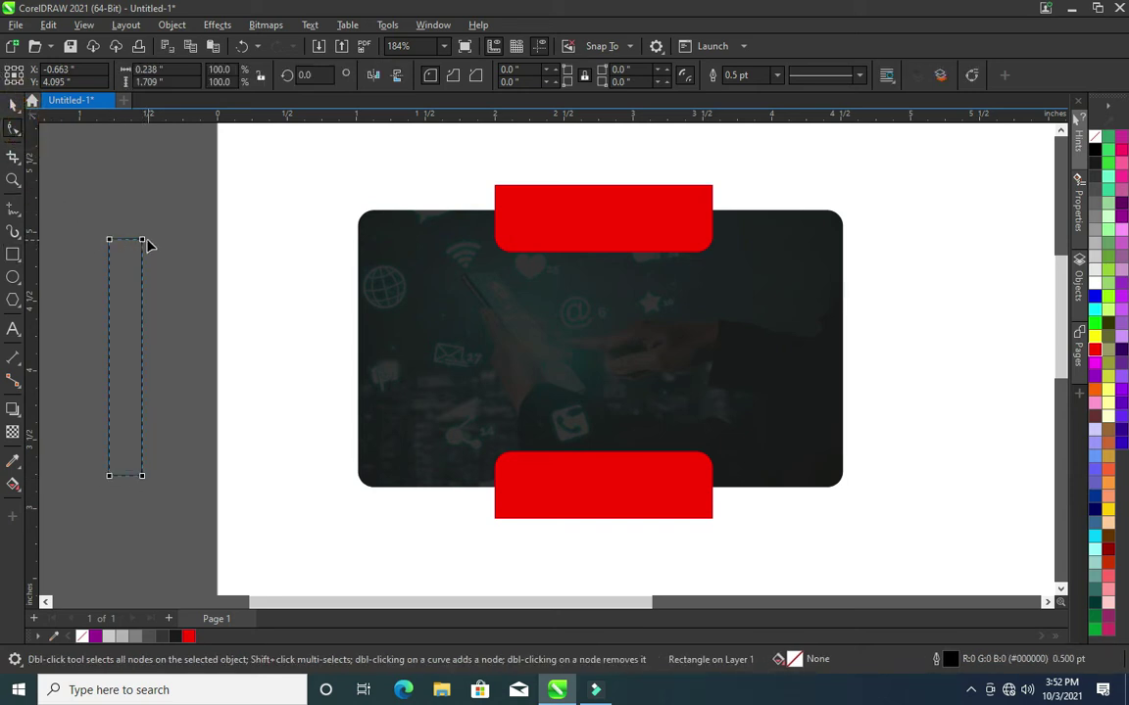
{"action": "left_click_drag", "start_coordinate": [145, 247], "coordinate": [149, 271]}
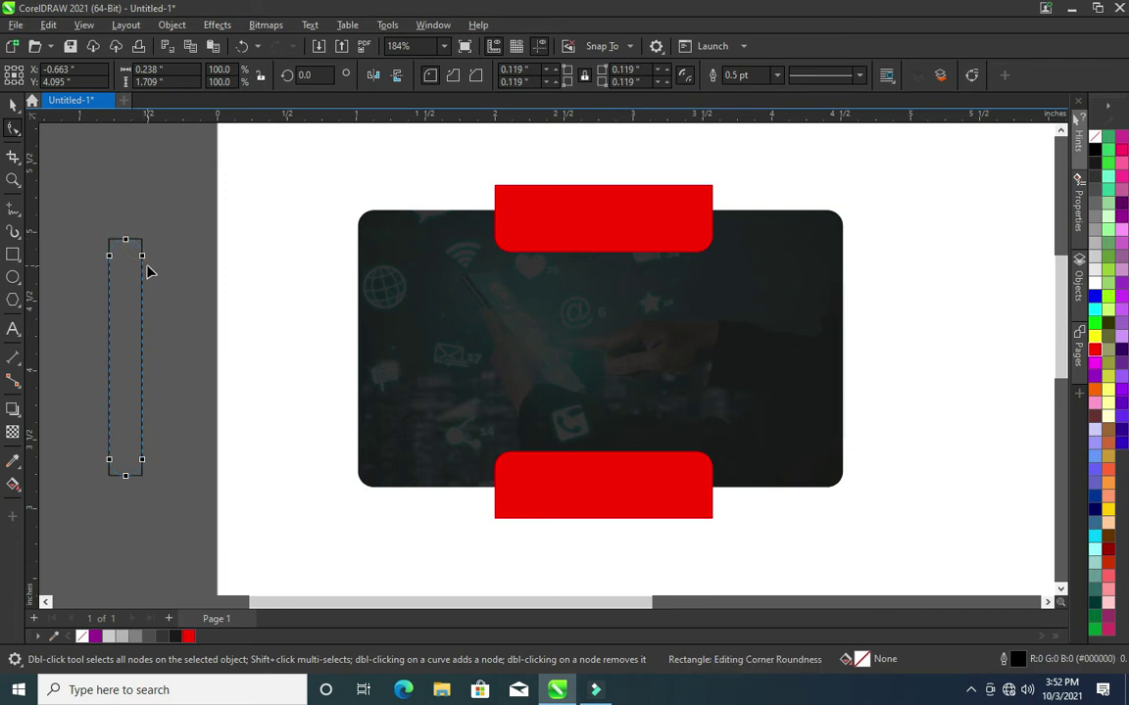
{"action": "left_click", "coordinate": [10, 106]}
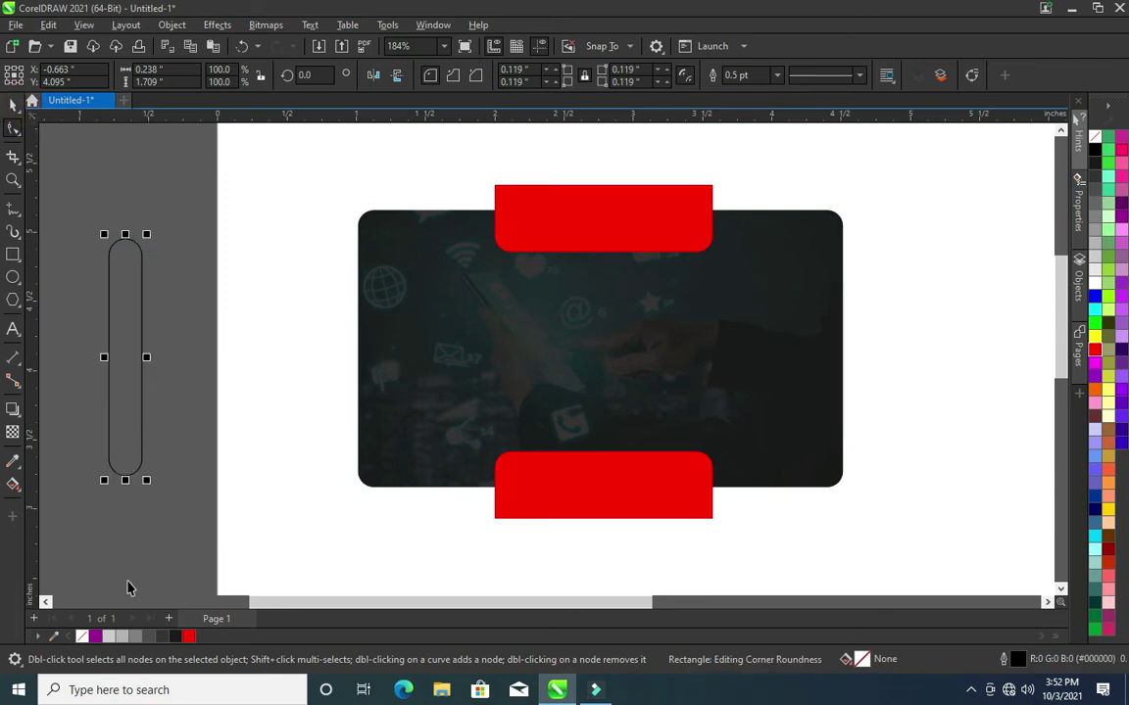
{"action": "left_click", "coordinate": [188, 636]}
{"action": "right_click", "coordinate": [82, 636]}
- Make a shorter 50% Black grey copy of the pill
{"action": "mouse_move", "coordinate": [125, 357]}
{"action": "left_mouse_down"}
{"action": "mouse_move", "coordinate": [203, 324]}
{"action": "mouse_move", "coordinate": [203, 302]}
{"action": "left_mouse_up"}
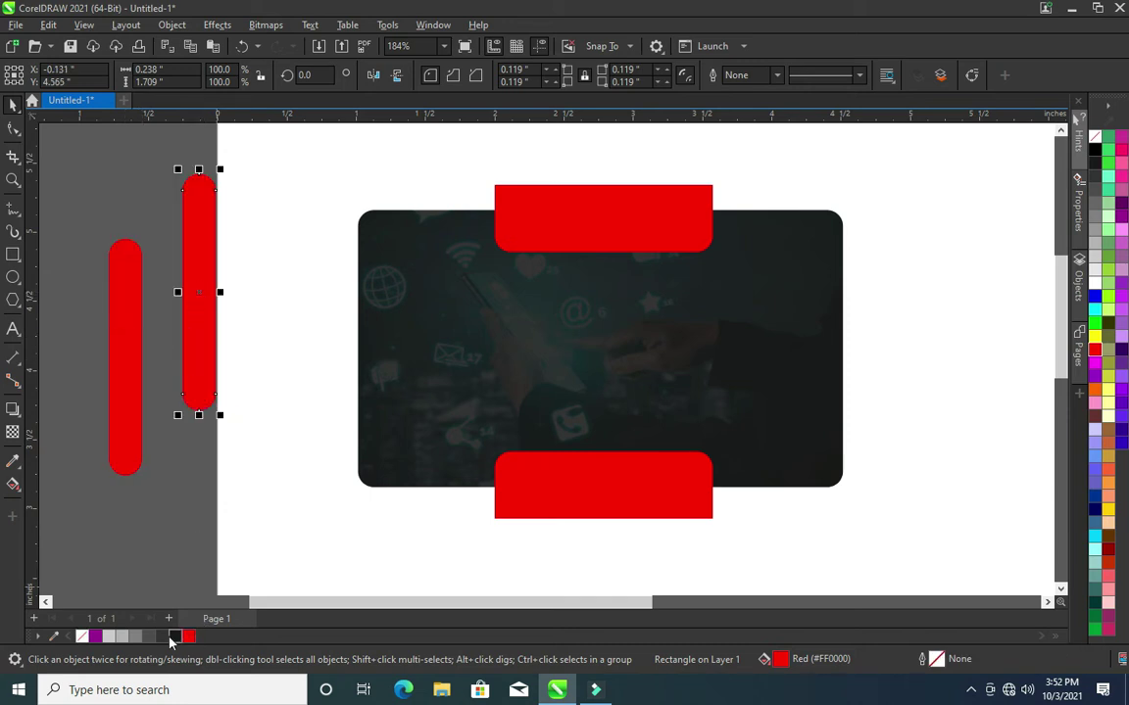
{"action": "left_click", "coordinate": [149, 637]}
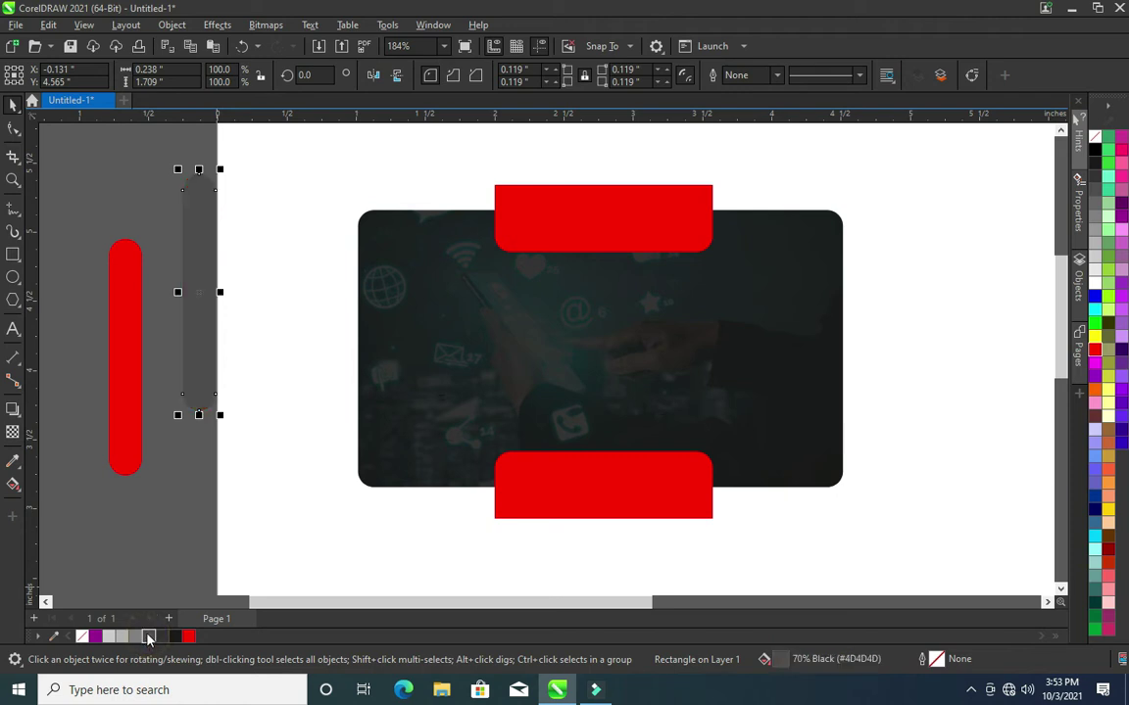
{"action": "left_click", "coordinate": [126, 637]}
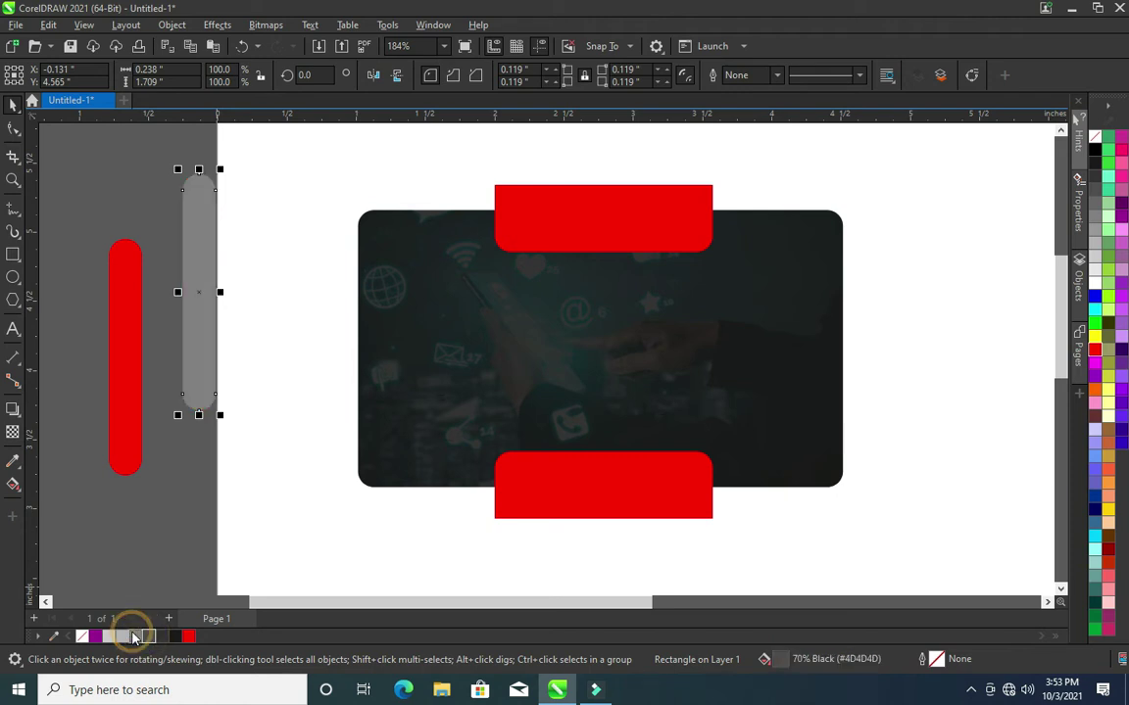
{"action": "left_click", "coordinate": [15, 103]}
{"action": "left_click_drag", "start_coordinate": [199, 170], "coordinate": [199, 223]}
- Place the grey pill on the card's top-right edge and the red pill on its lower-left edge
{"action": "mouse_move", "coordinate": [196, 307]}
{"action": "left_mouse_down"}
{"action": "mouse_move", "coordinate": [774, 194]}
{"action": "mouse_move", "coordinate": [771, 181]}
{"action": "left_mouse_up"}
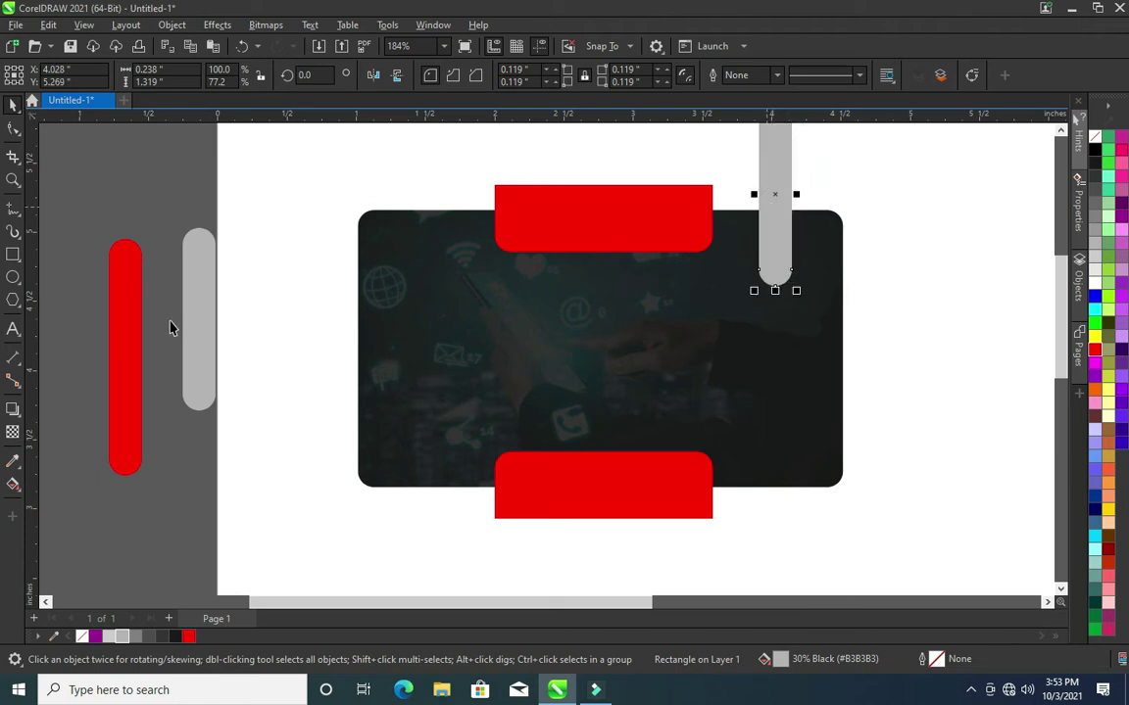
{"action": "left_click", "coordinate": [197, 328]}
{"action": "left_click", "coordinate": [118, 343]}
{"action": "mouse_move", "coordinate": [118, 343]}
{"action": "left_mouse_down"}
{"action": "mouse_move", "coordinate": [383, 428]}
{"action": "mouse_move", "coordinate": [422, 468]}
{"action": "mouse_move", "coordinate": [422, 522]}
{"action": "mouse_move", "coordinate": [420, 471]}
{"action": "left_mouse_up"}
- Shrink both red tabs together to a smaller size
{"action": "left_click", "coordinate": [674, 465]}
{"action": "left_click", "coordinate": [635, 218], "text": "shift"}
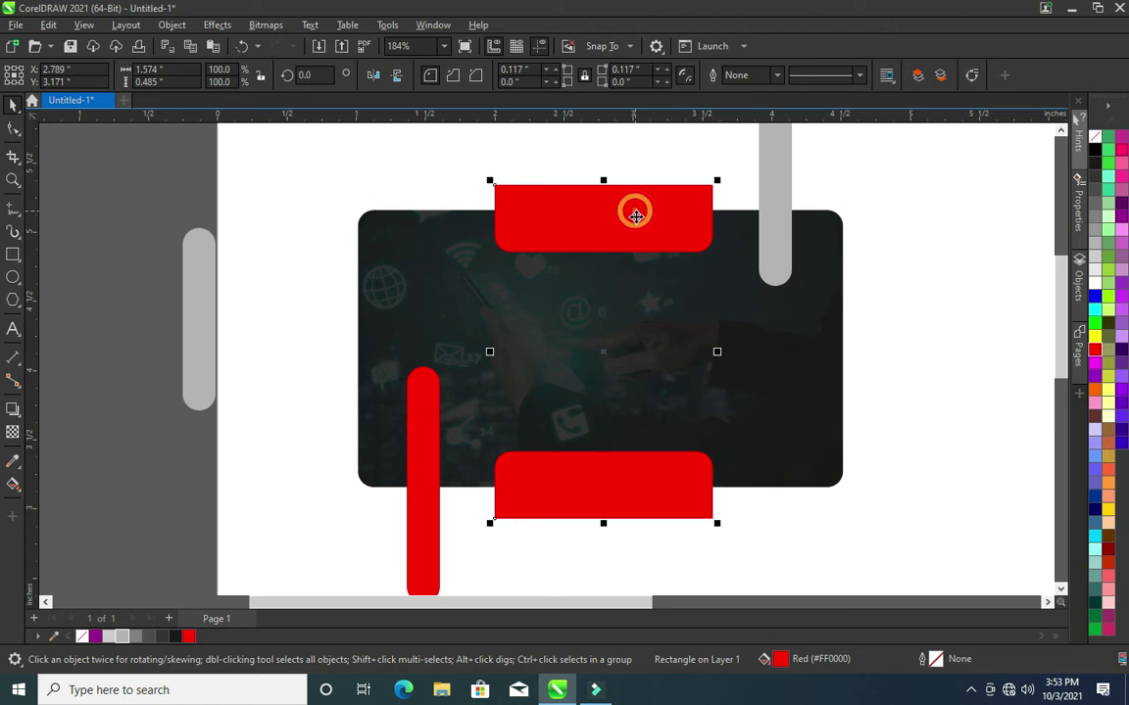
{"action": "mouse_move", "coordinate": [717, 182]}
{"action": "left_mouse_down"}
{"action": "mouse_move", "coordinate": [647, 304]}
{"action": "mouse_move", "coordinate": [647, 294]}
{"action": "left_mouse_up"}
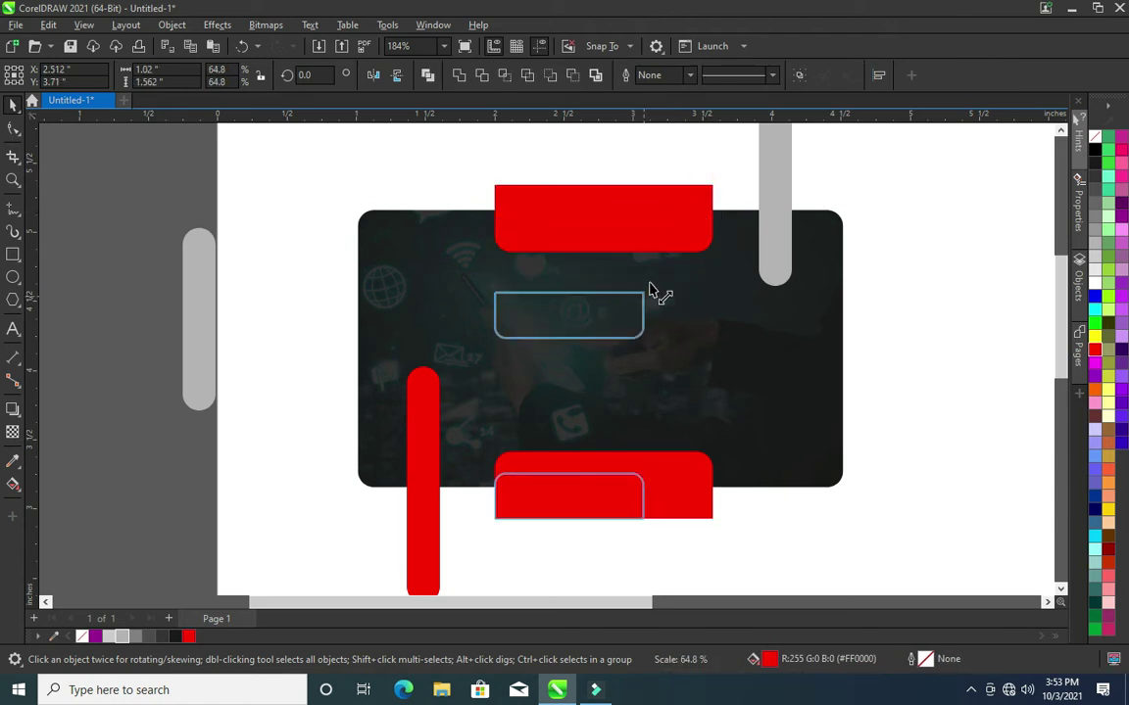
{"action": "left_click_drag", "start_coordinate": [648, 294], "coordinate": [648, 294]}
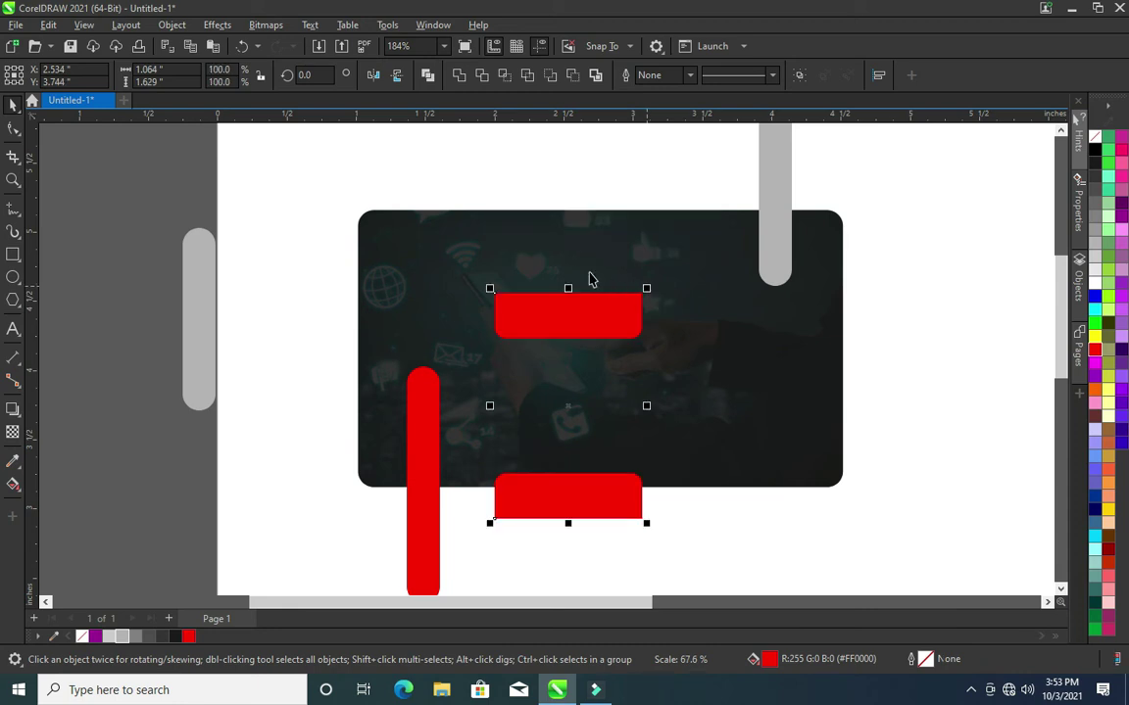
{"action": "left_click", "coordinate": [611, 317]}
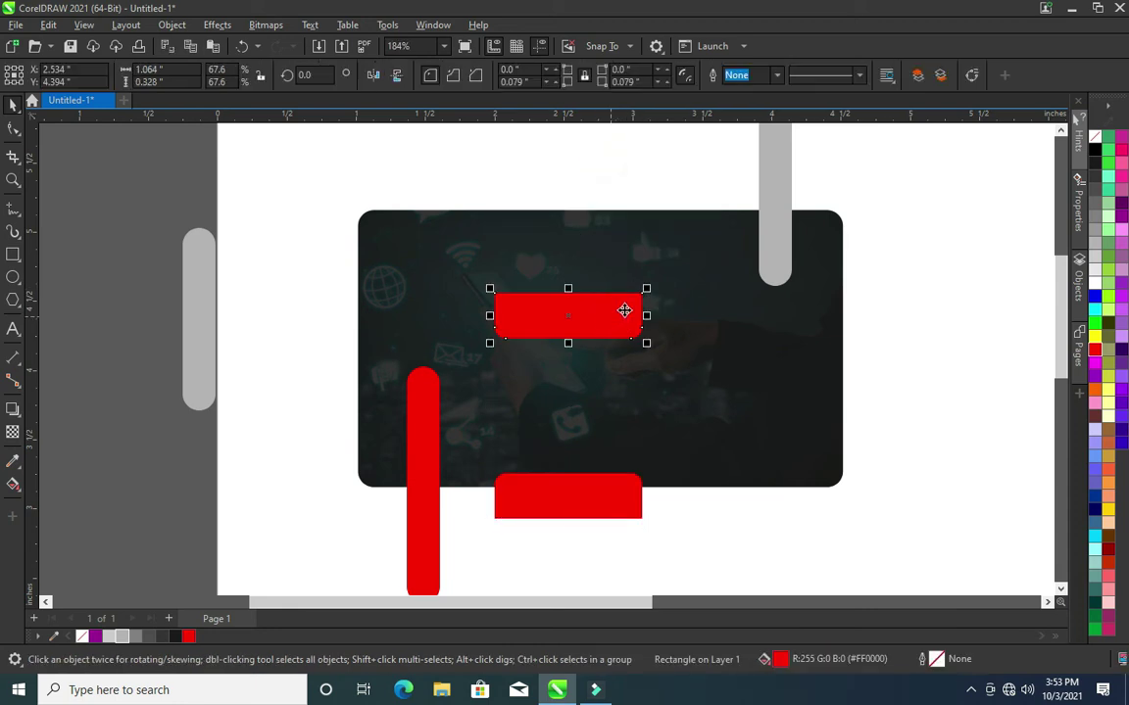
{"action": "left_click", "coordinate": [597, 244]}
{"action": "left_click_drag", "start_coordinate": [604, 204], "coordinate": [603, 201]}
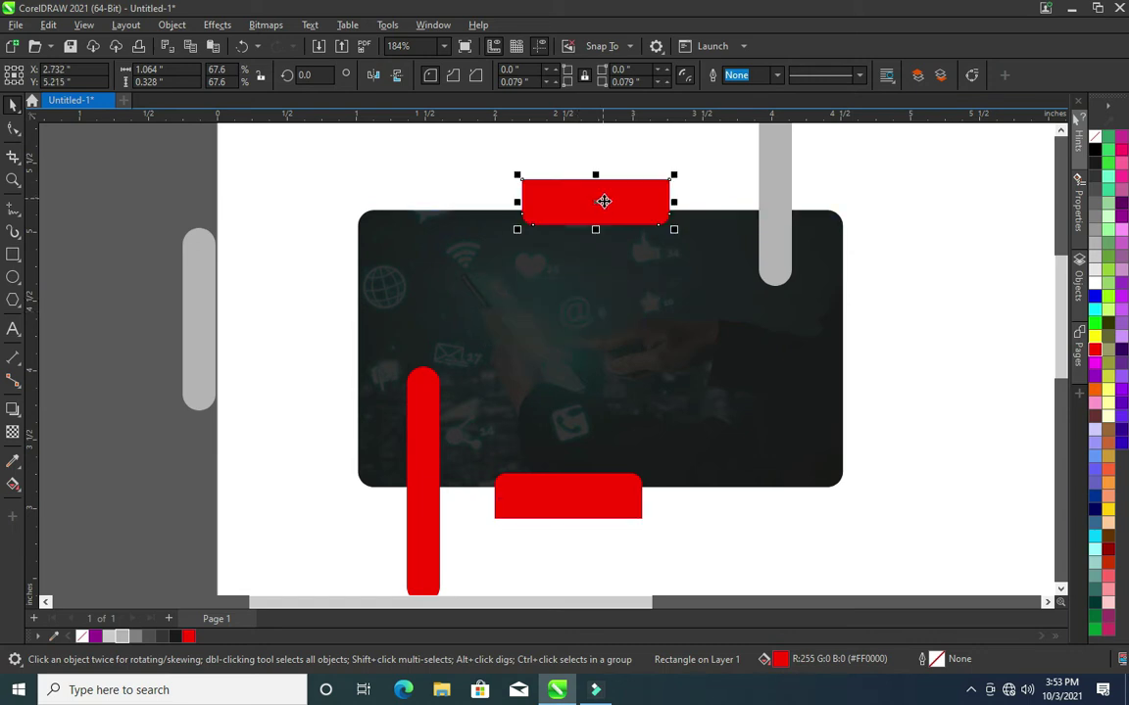
{"action": "key", "text": "ctrl+z"}
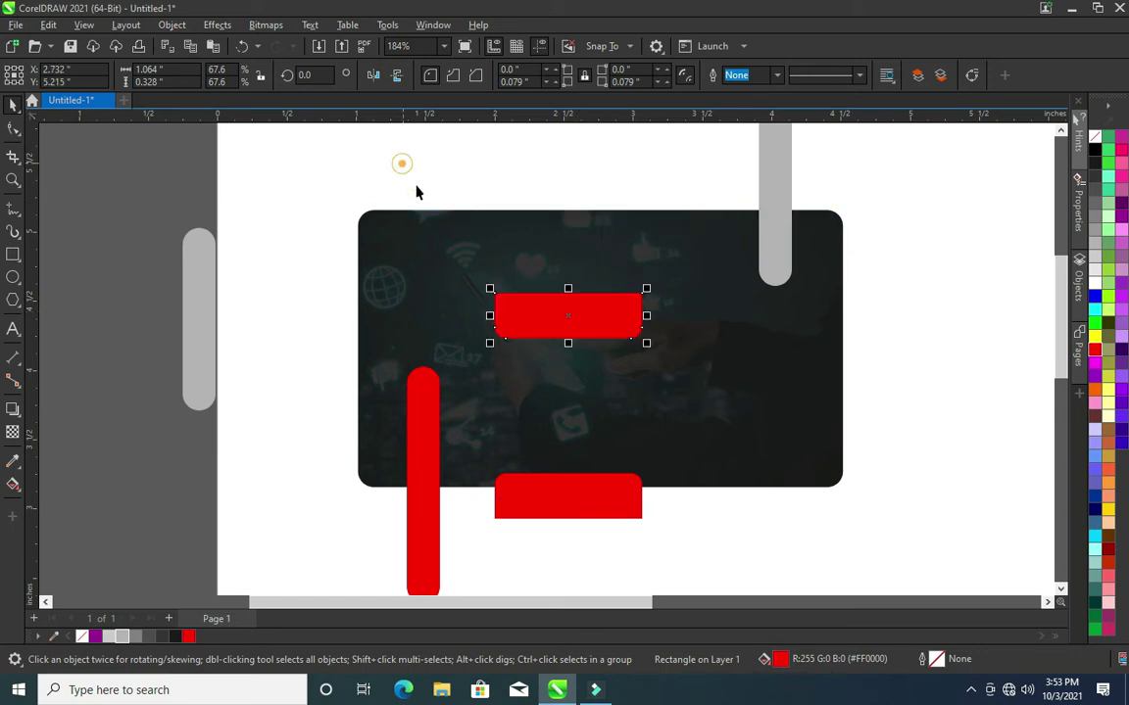
- Centre both red tabs horizontally on the dark card with the C align key
{"action": "left_click_drag", "start_coordinate": [416, 192], "coordinate": [695, 508]}
{"action": "left_click_drag", "start_coordinate": [440, 147], "coordinate": [725, 542]}
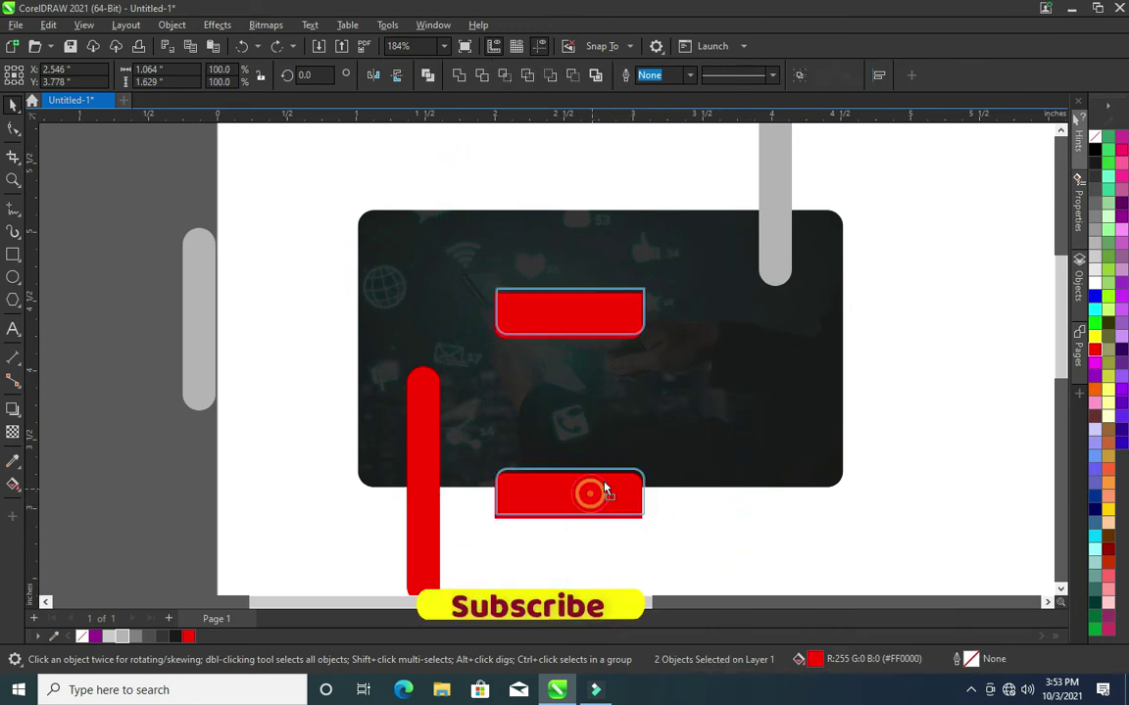
{"action": "left_click_drag", "start_coordinate": [605, 488], "coordinate": [627, 476]}
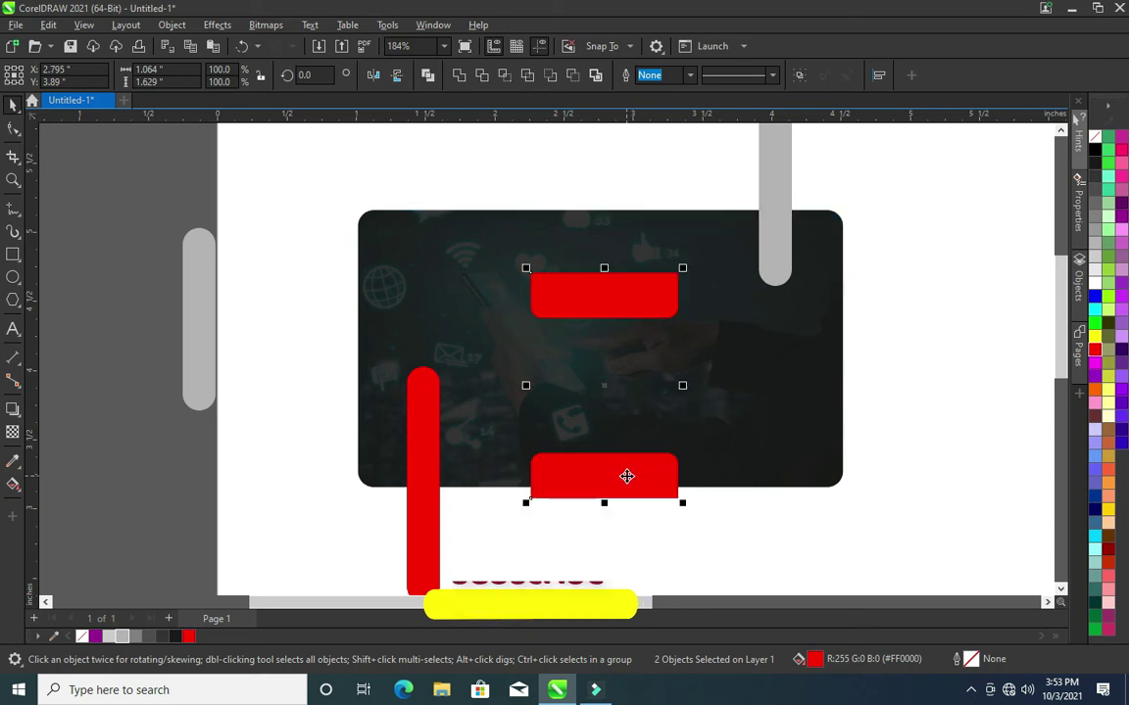
{"action": "left_click", "coordinate": [718, 451], "text": "shift"}
{"action": "key", "text": "c"}
{"action": "left_click", "coordinate": [900, 424]}
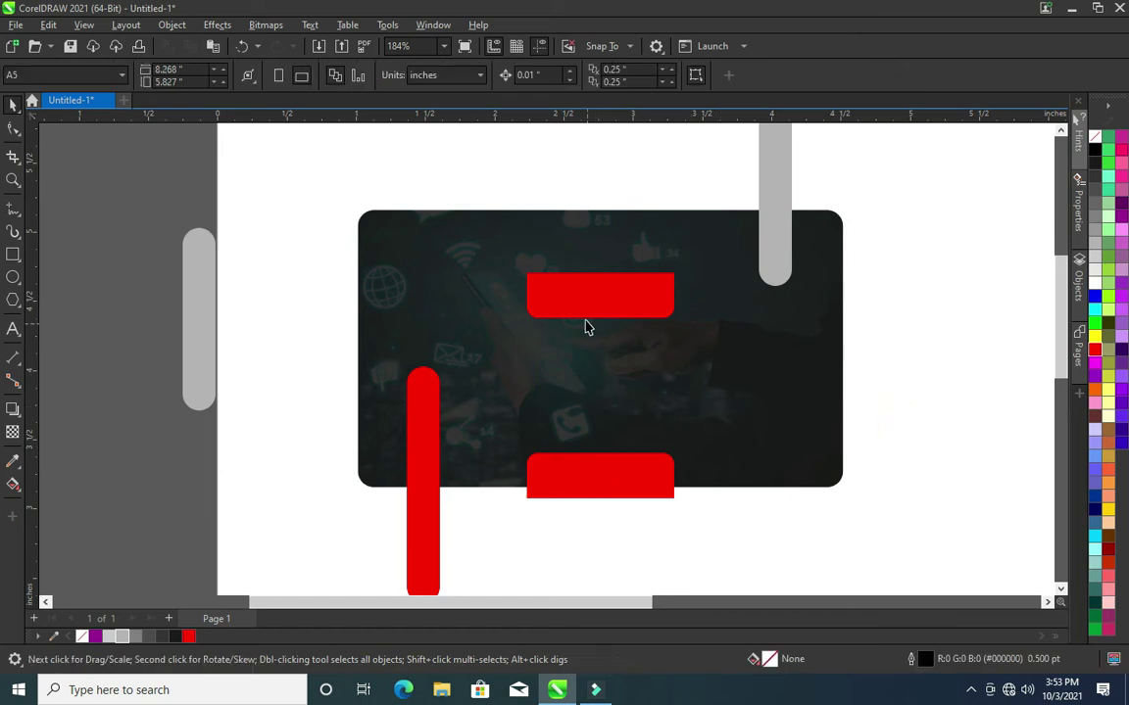
- Position the red tabs straddling the card's top and bottom edges, then select both
{"action": "mouse_move", "coordinate": [595, 294]}
{"action": "left_mouse_down"}
{"action": "mouse_move", "coordinate": [600, 212]}
{"action": "mouse_move", "coordinate": [602, 224]}
{"action": "left_mouse_up"}
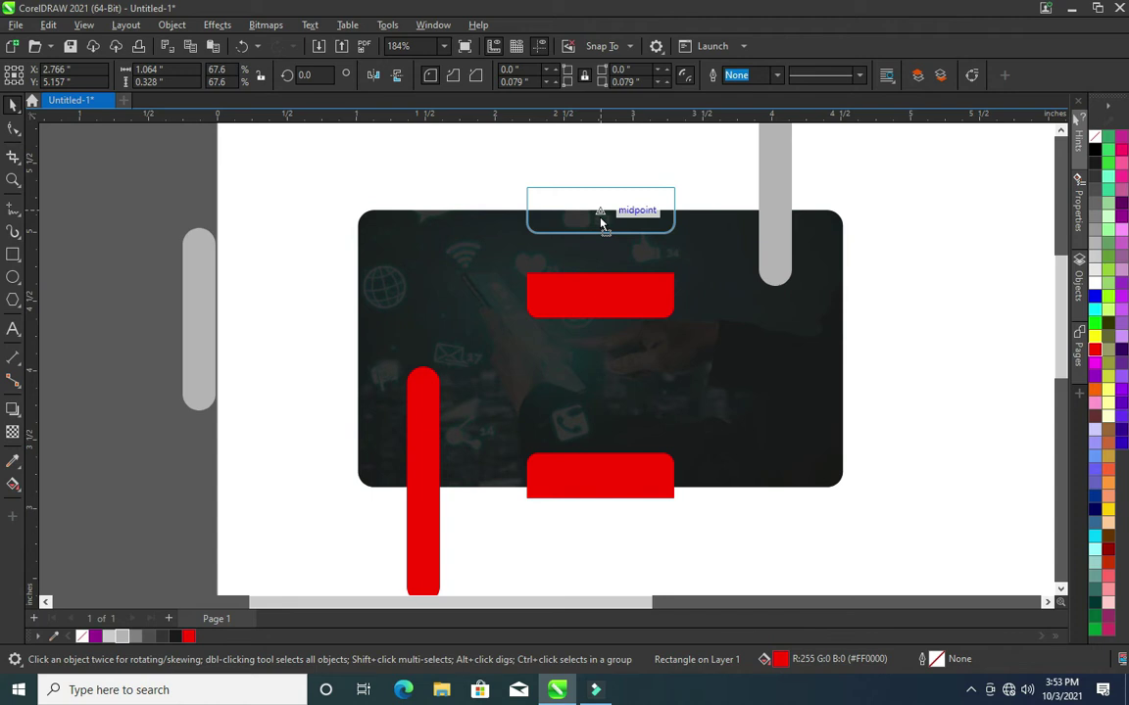
{"action": "left_click_drag", "start_coordinate": [600, 223], "coordinate": [601, 228]}
{"action": "left_click", "coordinate": [608, 481]}
{"action": "left_click_drag", "start_coordinate": [608, 476], "coordinate": [610, 490]}
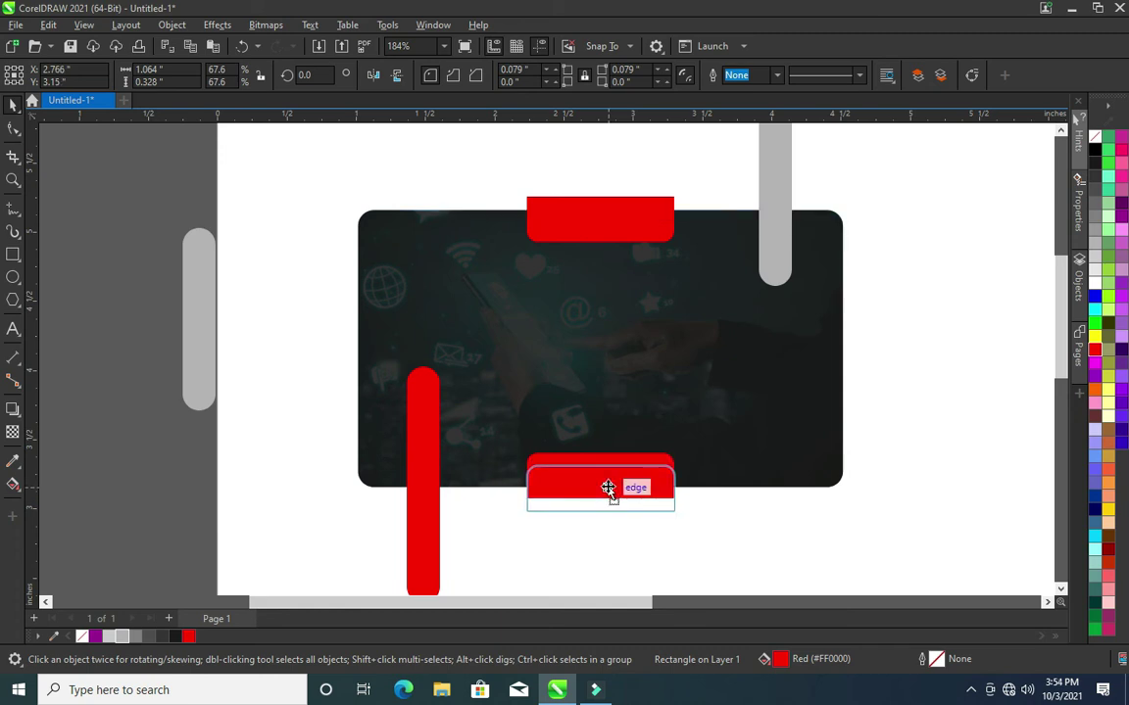
{"action": "left_click_drag", "start_coordinate": [607, 488], "coordinate": [610, 490]}
{"action": "left_click_drag", "start_coordinate": [630, 236], "coordinate": [632, 229]}
{"action": "left_click_drag", "start_coordinate": [461, 138], "coordinate": [672, 531]}
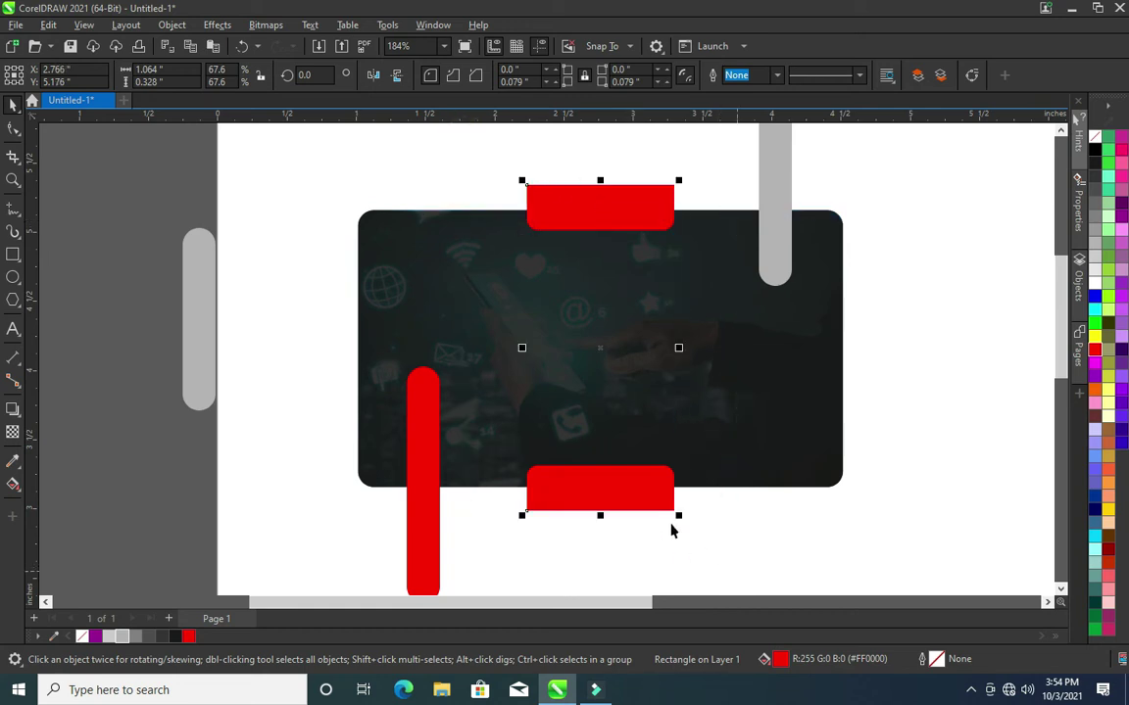
{"action": "right_click", "coordinate": [641, 502]}
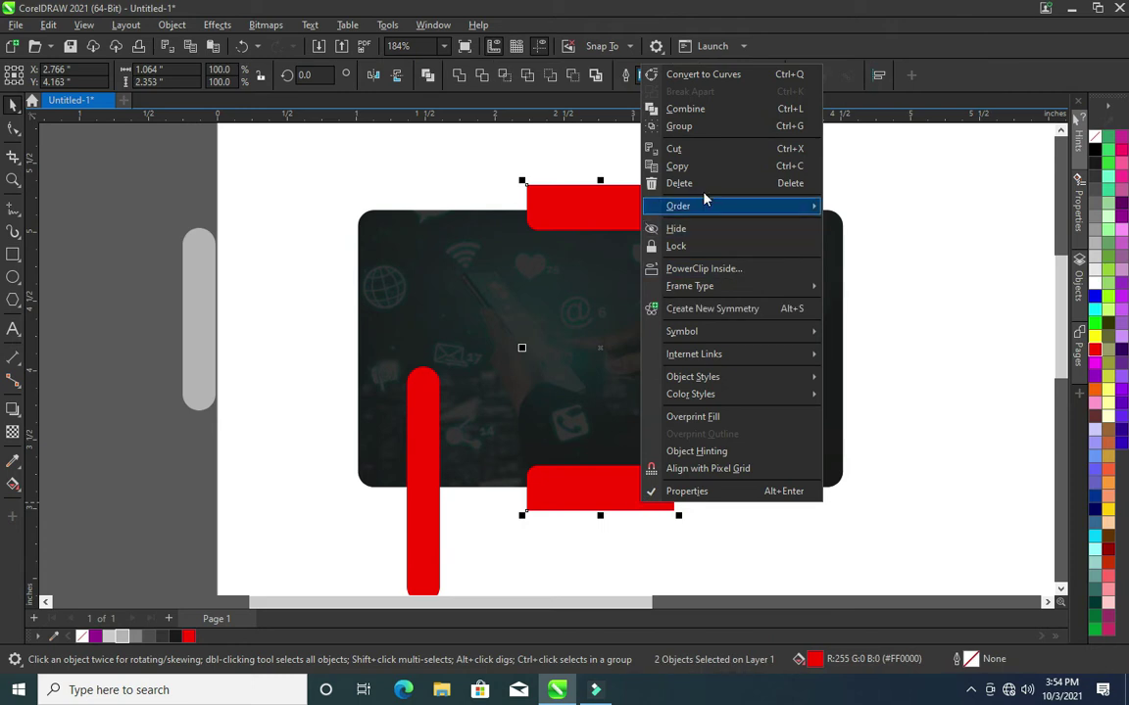
- PowerClip the red tabs inside the dark card and open its contents for editing
{"action": "left_click", "coordinate": [710, 269]}
{"action": "left_click", "coordinate": [785, 326]}
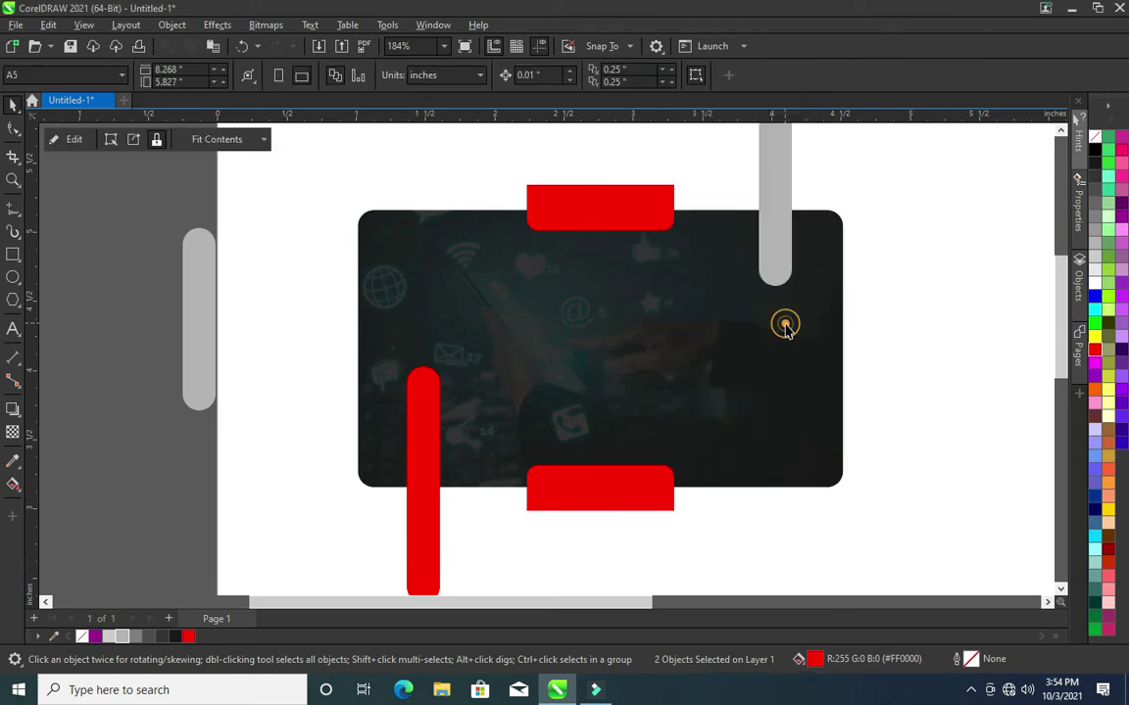
{"action": "left_click", "coordinate": [928, 313]}
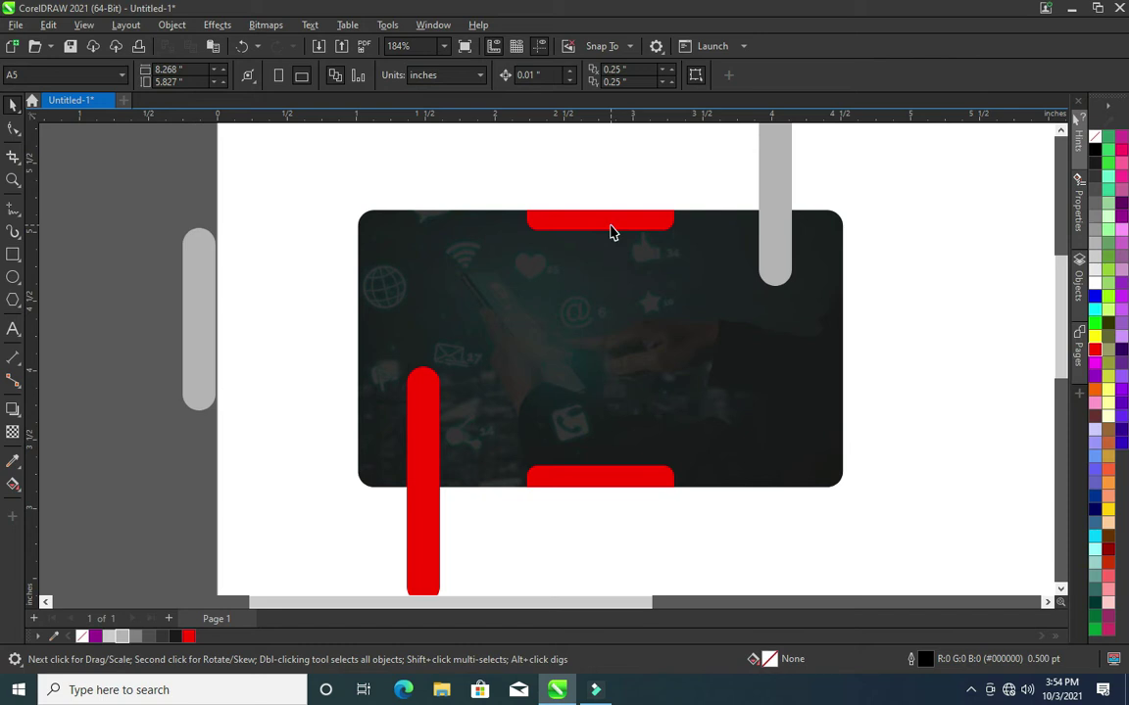
{"action": "left_click", "coordinate": [609, 226]}
{"action": "left_click", "coordinate": [53, 138]}
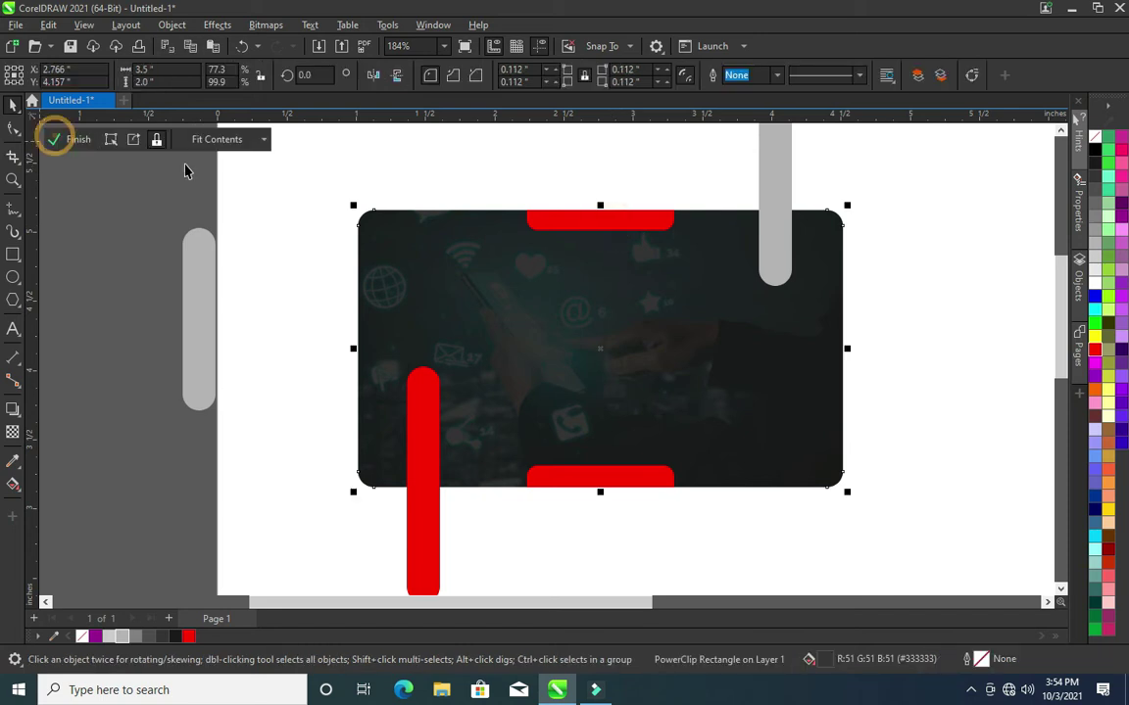
- Rotate, mirror and shrink the top tab into a vertical tab on the card's left edge
{"action": "left_click_drag", "start_coordinate": [268, 146], "coordinate": [680, 232]}
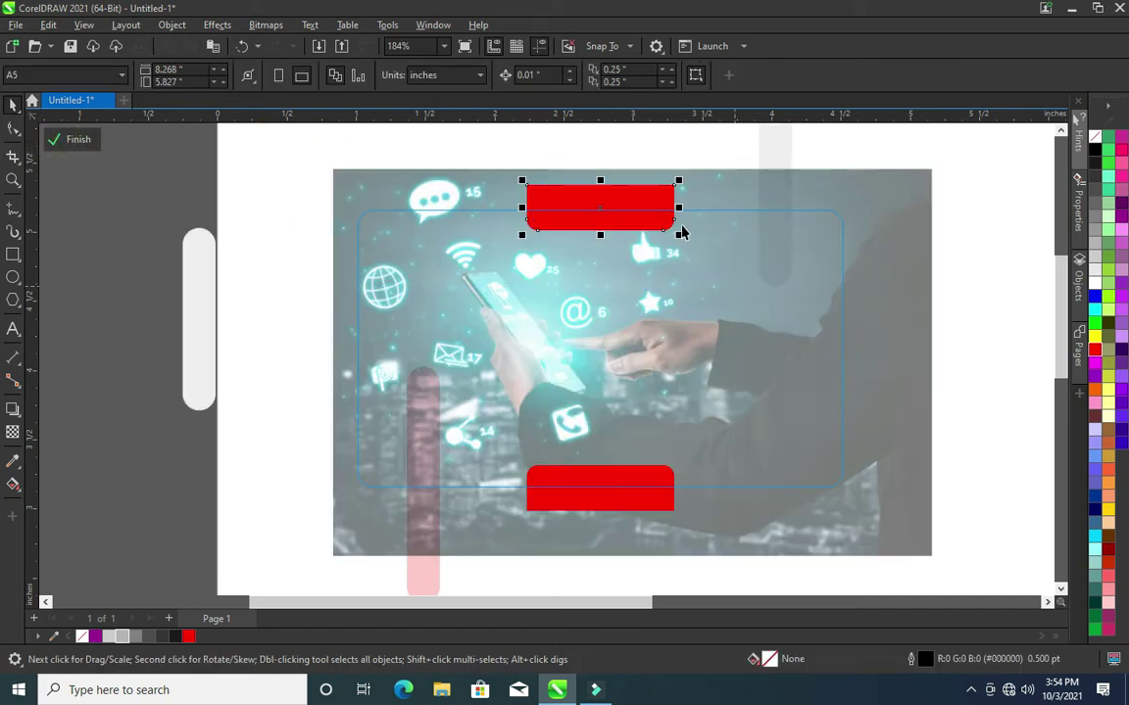
{"action": "left_click", "coordinate": [675, 181]}
{"action": "left_click", "coordinate": [684, 176]}
{"action": "mouse_move", "coordinate": [684, 191]}
{"action": "left_mouse_down"}
{"action": "mouse_move", "coordinate": [623, 283]}
{"action": "mouse_move", "coordinate": [615, 270]}
{"action": "mouse_move", "coordinate": [315, 360]}
{"action": "left_mouse_up"}
{"action": "left_click", "coordinate": [373, 76]}
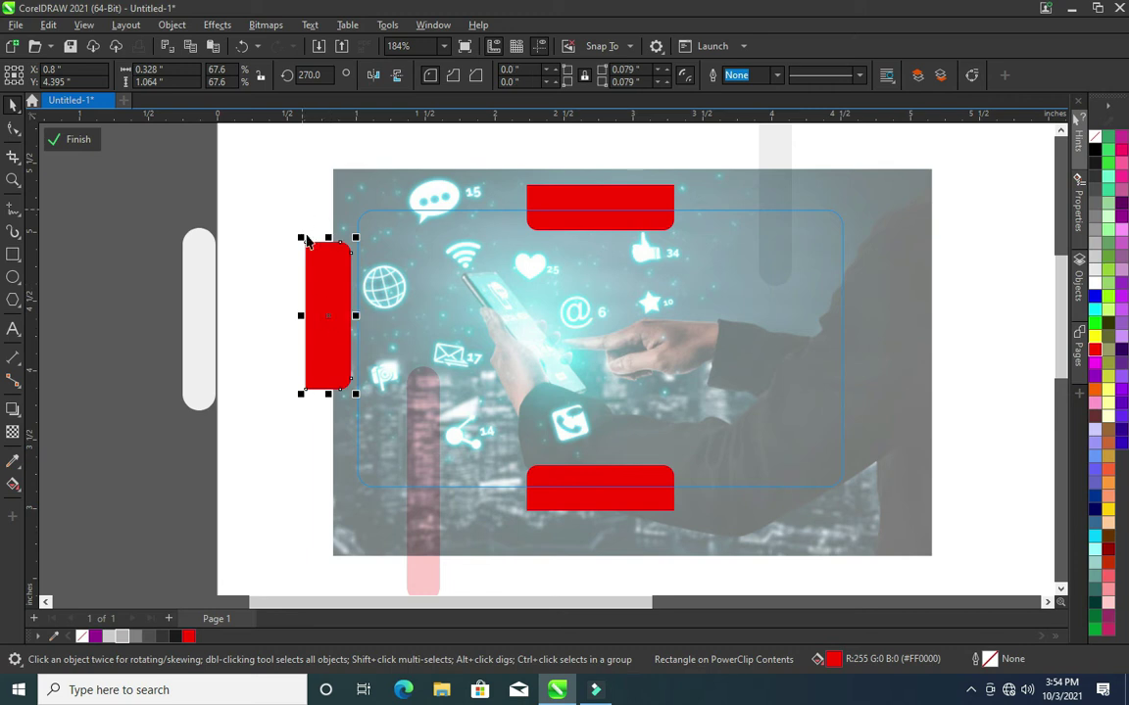
{"action": "left_click_drag", "start_coordinate": [301, 238], "coordinate": [318, 294]}
{"action": "mouse_move", "coordinate": [334, 340]}
{"action": "left_mouse_down"}
{"action": "mouse_move", "coordinate": [338, 409]}
{"action": "mouse_move", "coordinate": [358, 360]}
{"action": "left_mouse_up"}
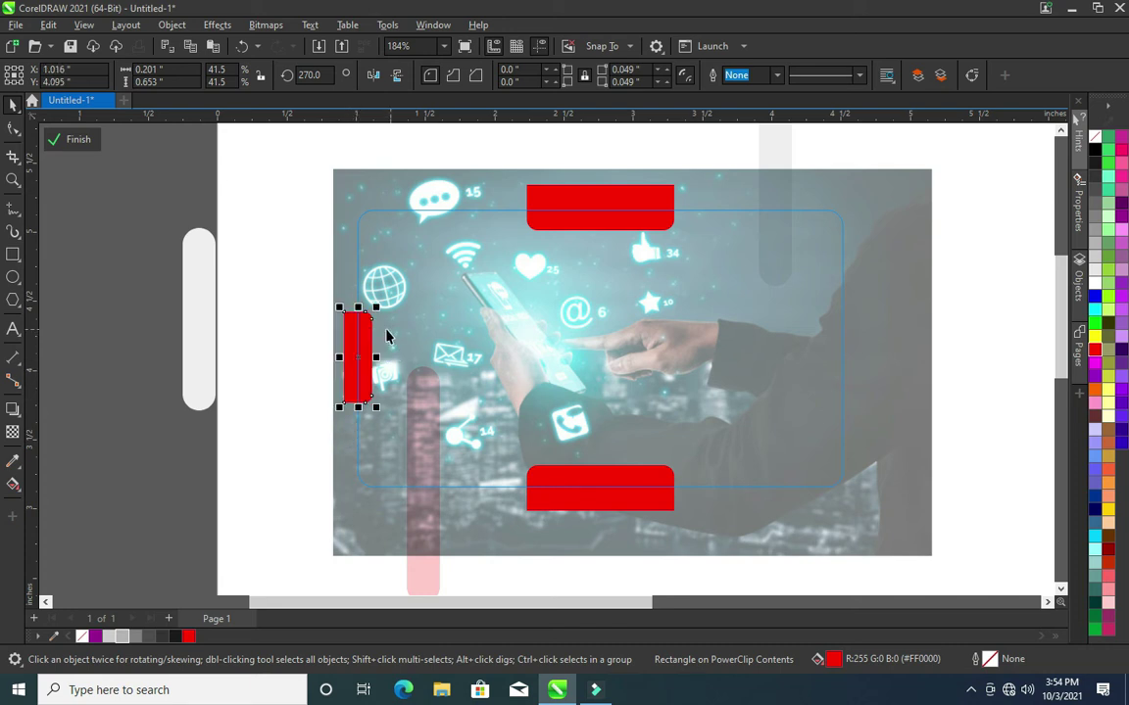
- Add a mirrored copy of the tab on the card's right edge and finish the PowerClip edit
{"action": "left_click", "coordinate": [366, 265]}
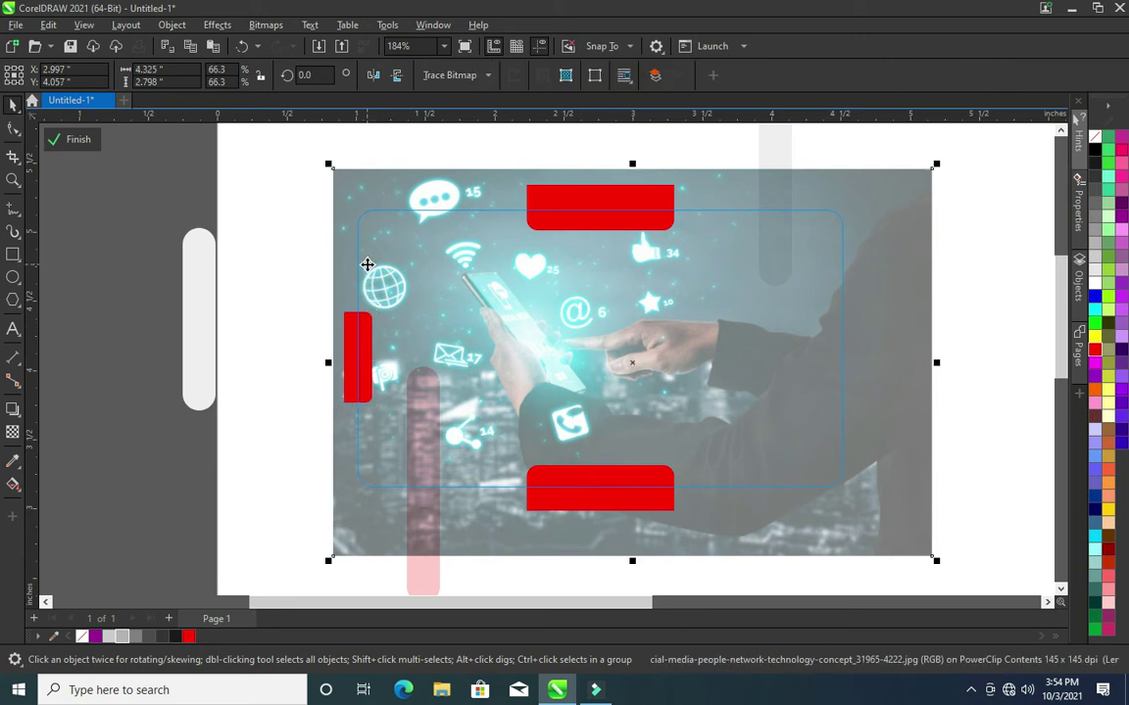
{"action": "left_click", "coordinate": [361, 359]}
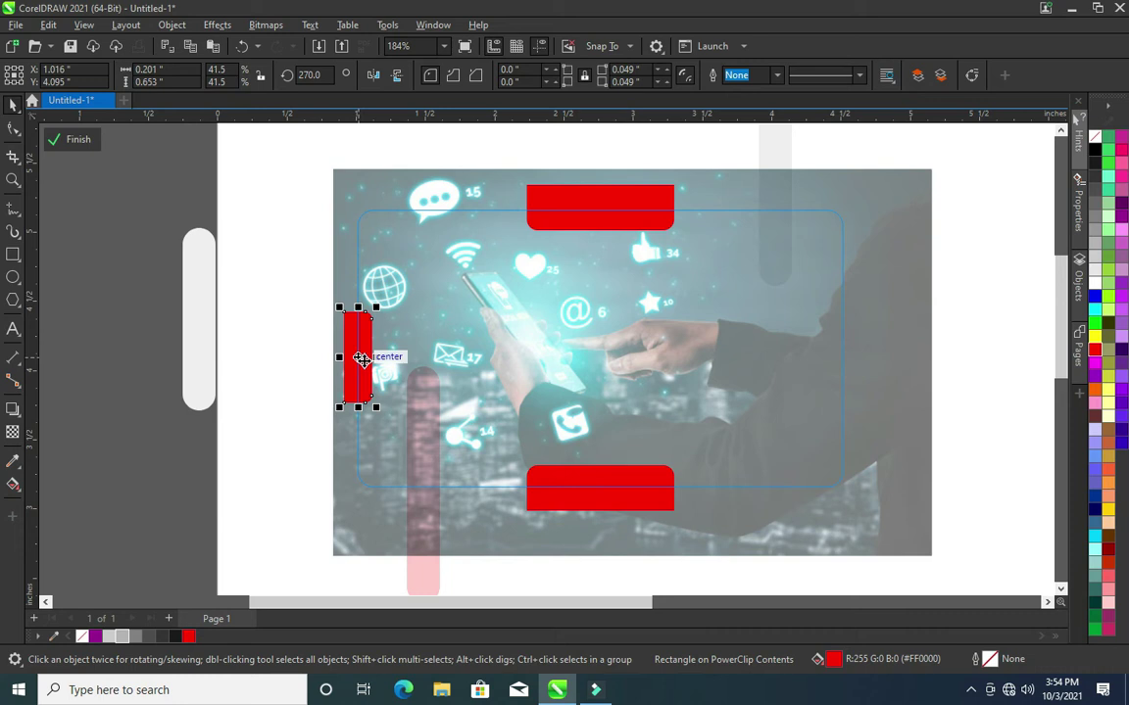
{"action": "left_click_drag", "start_coordinate": [358, 356], "coordinate": [844, 348]}
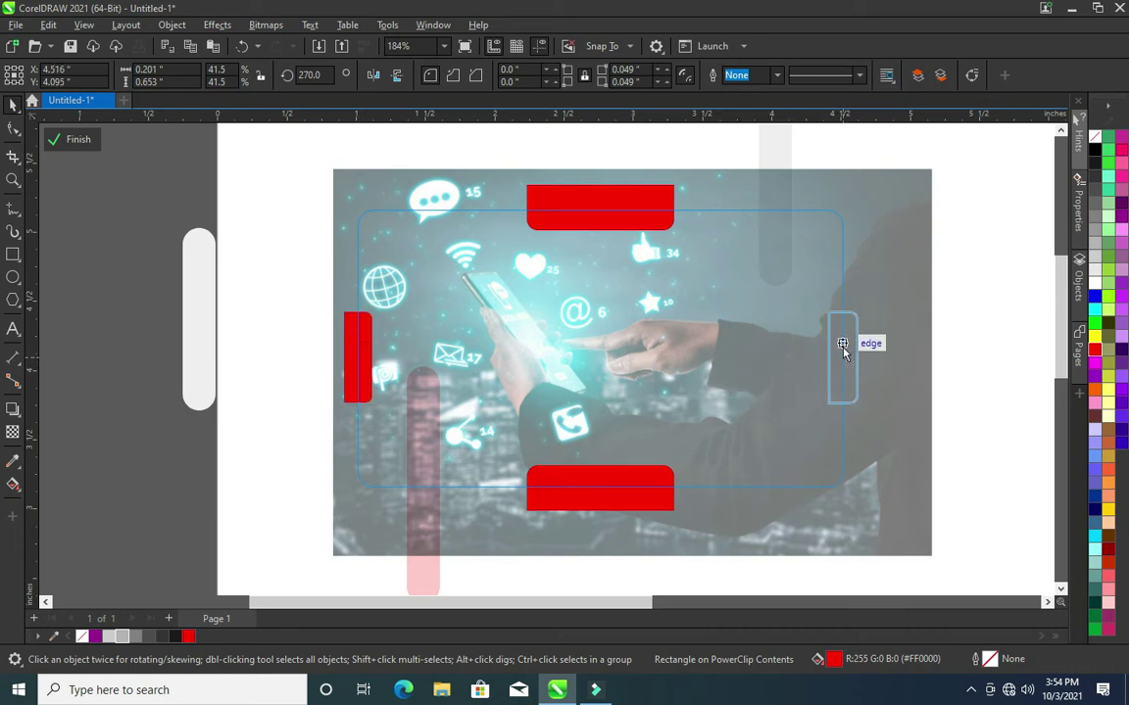
{"action": "left_click_drag", "start_coordinate": [844, 349], "coordinate": [843, 345]}
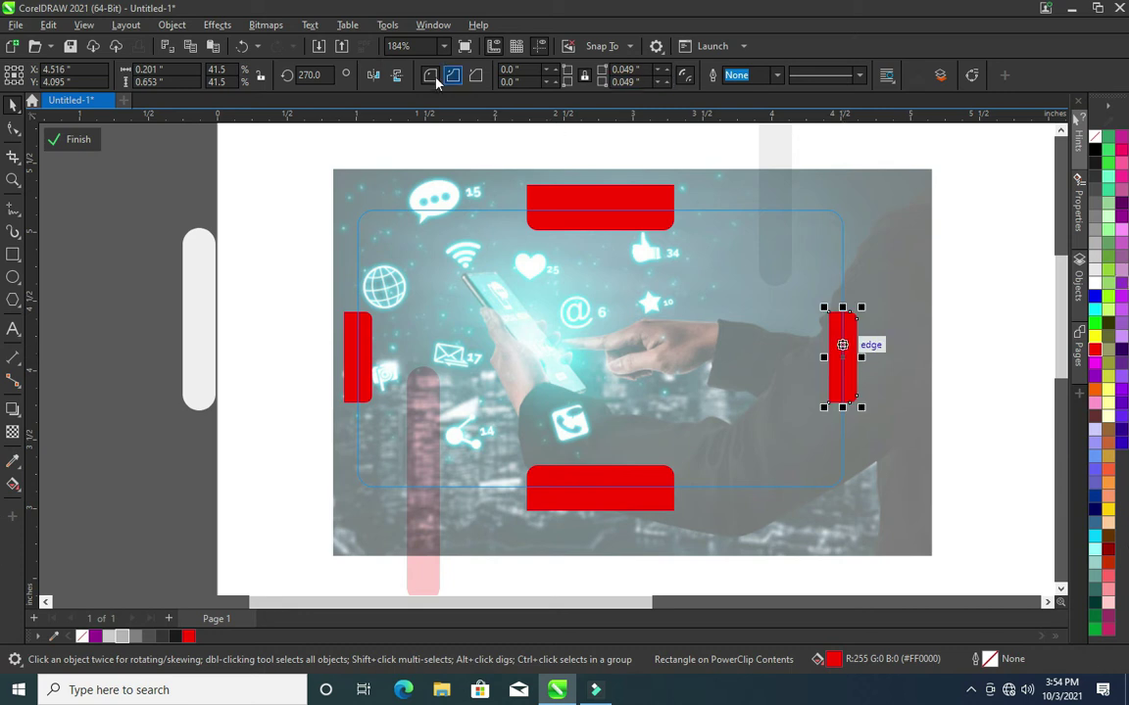
{"action": "left_click", "coordinate": [373, 75]}
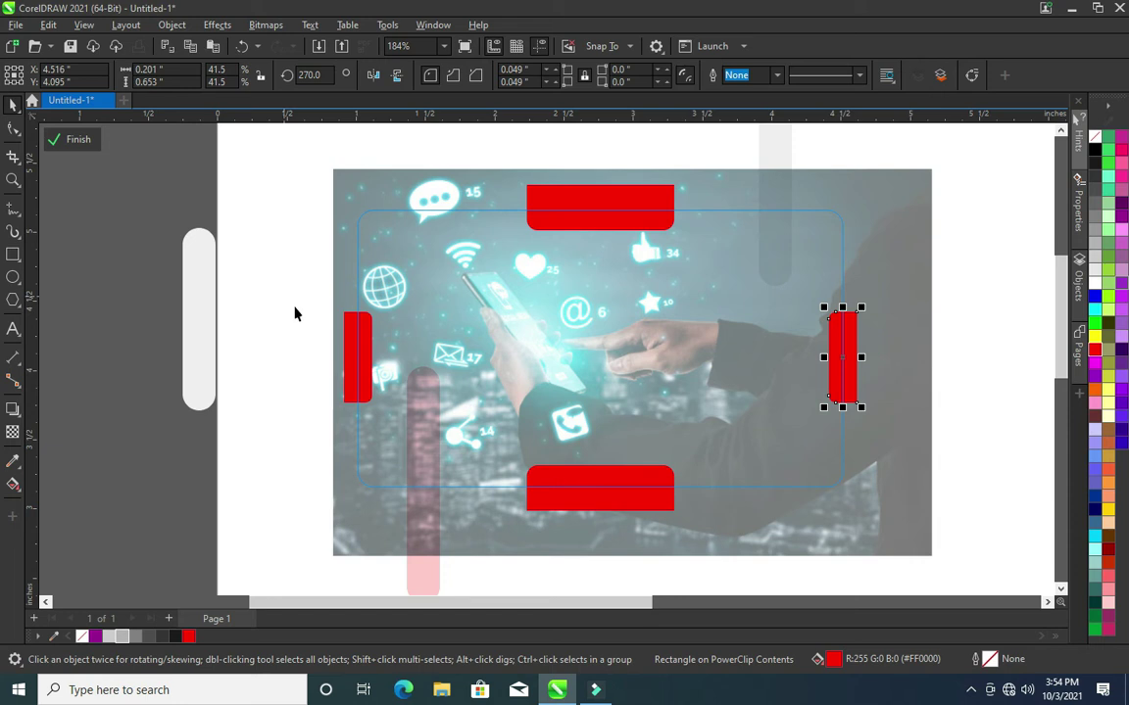
{"action": "left_click", "coordinate": [353, 349], "text": "shift"}
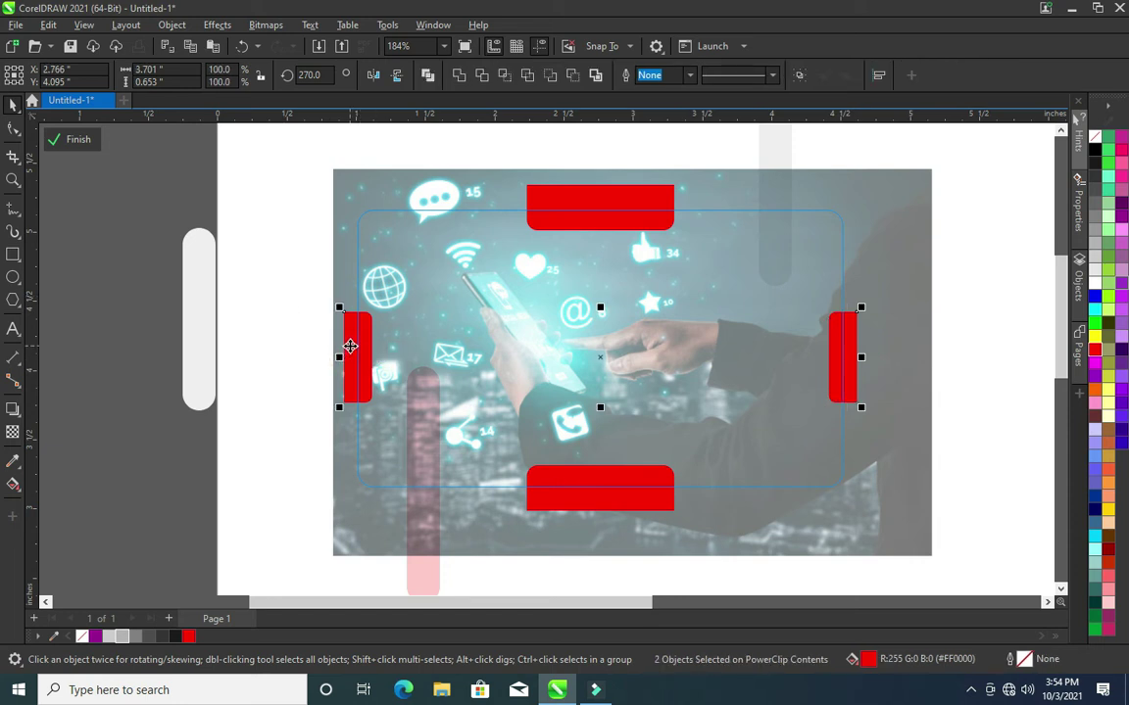
{"action": "left_click", "coordinate": [143, 370], "text": "ctrl"}
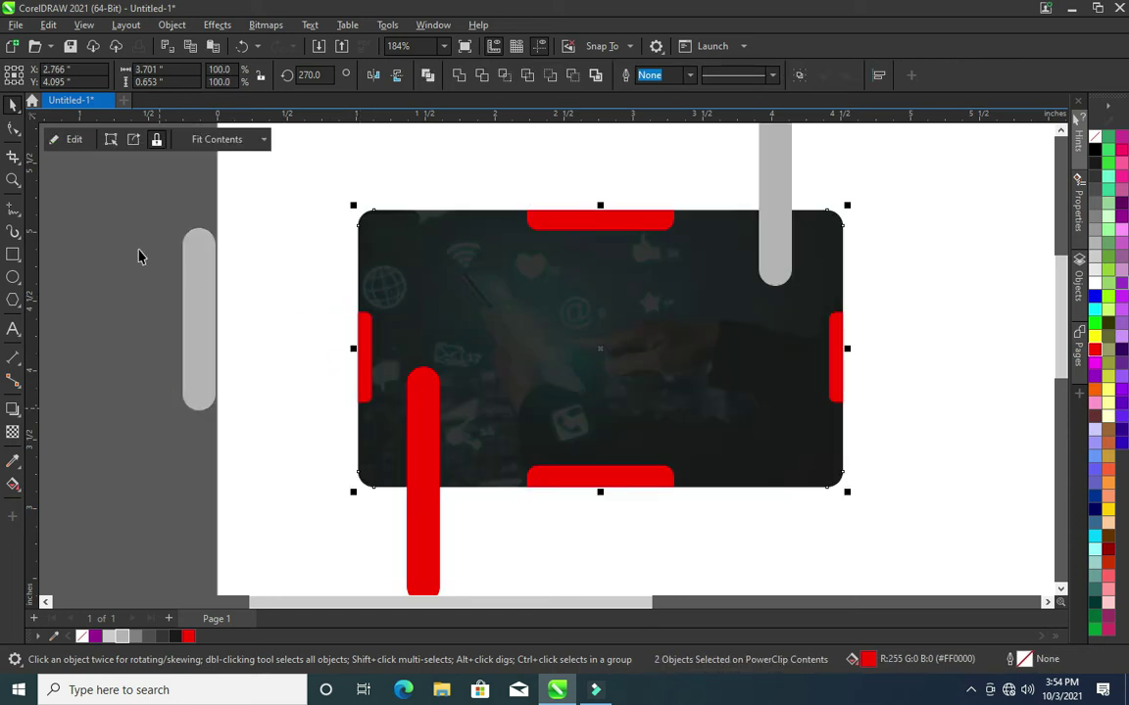
{"action": "left_click", "coordinate": [928, 309]}
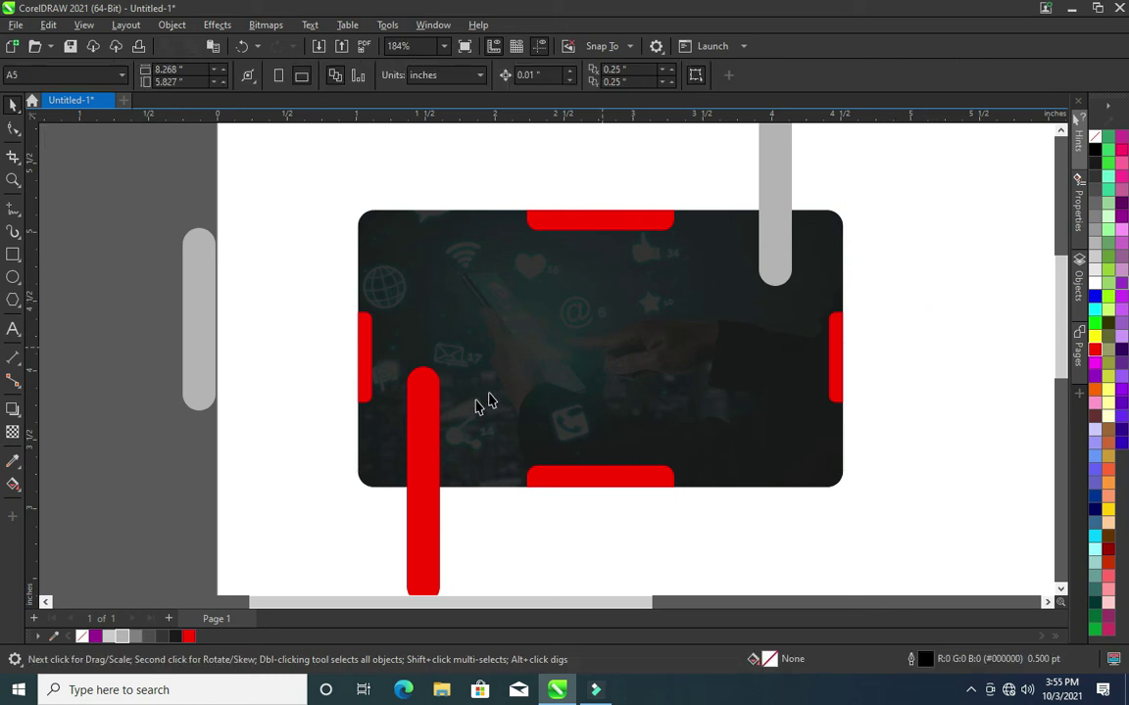
- Move the red bar to the card's bottom-left, shift the grey bar left, and halve the red bar
{"action": "left_click_drag", "start_coordinate": [427, 446], "coordinate": [450, 446]}
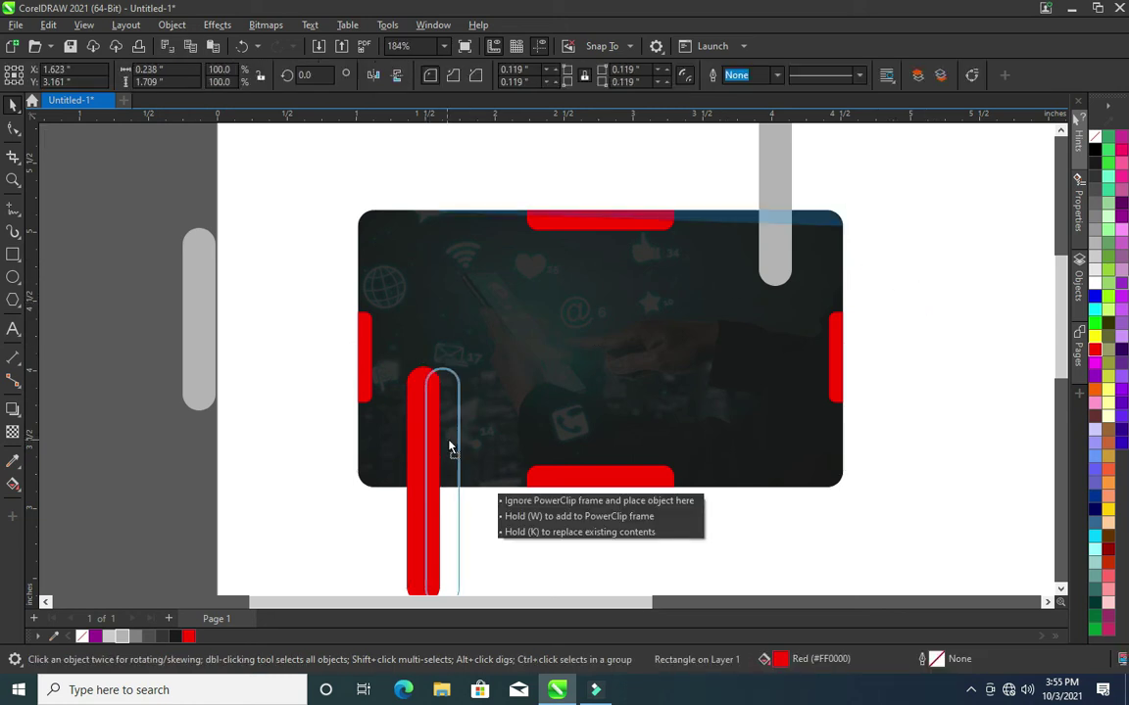
{"action": "left_click_drag", "start_coordinate": [450, 446], "coordinate": [447, 439]}
{"action": "mouse_move", "coordinate": [775, 237]}
{"action": "left_mouse_down"}
{"action": "mouse_move", "coordinate": [745, 255]}
{"action": "mouse_move", "coordinate": [735, 227]}
{"action": "left_mouse_up"}
{"action": "mouse_move", "coordinate": [446, 434]}
{"action": "left_mouse_down"}
{"action": "mouse_move", "coordinate": [443, 492]}
{"action": "mouse_move", "coordinate": [451, 470]}
{"action": "left_mouse_up"}
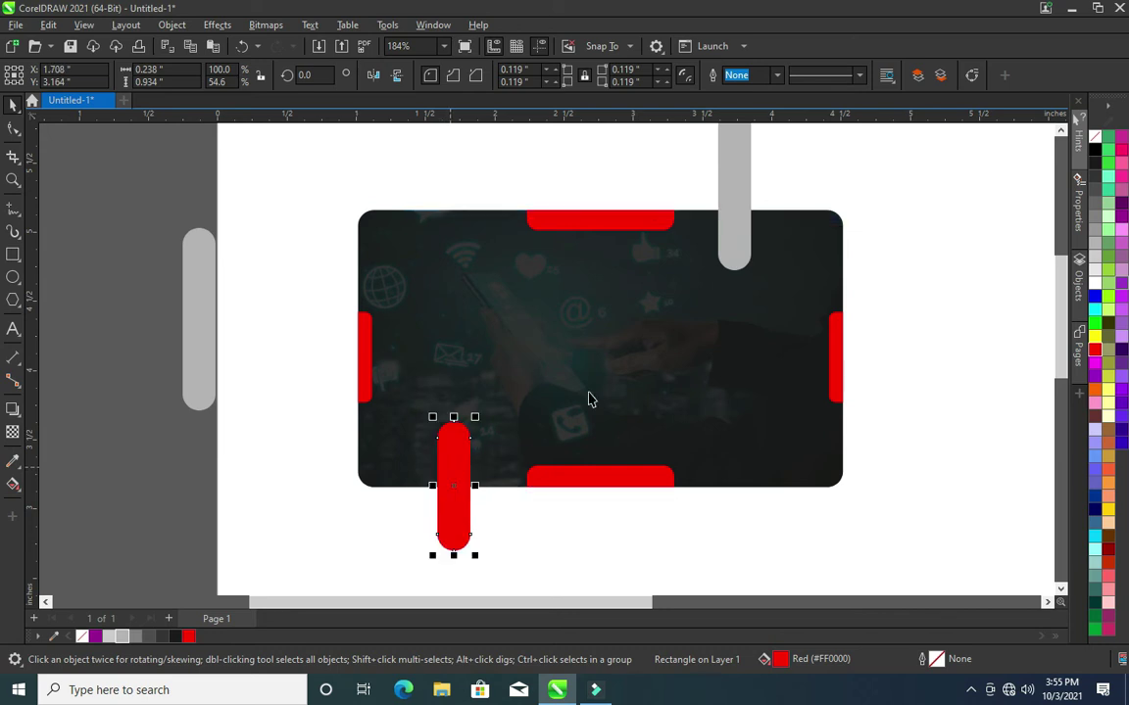
- PowerClip the grey and red bars inside the dark card
{"action": "left_click", "coordinate": [732, 253]}
{"action": "left_click", "coordinate": [449, 480], "text": "shift"}
{"action": "right_click", "coordinate": [453, 451]}
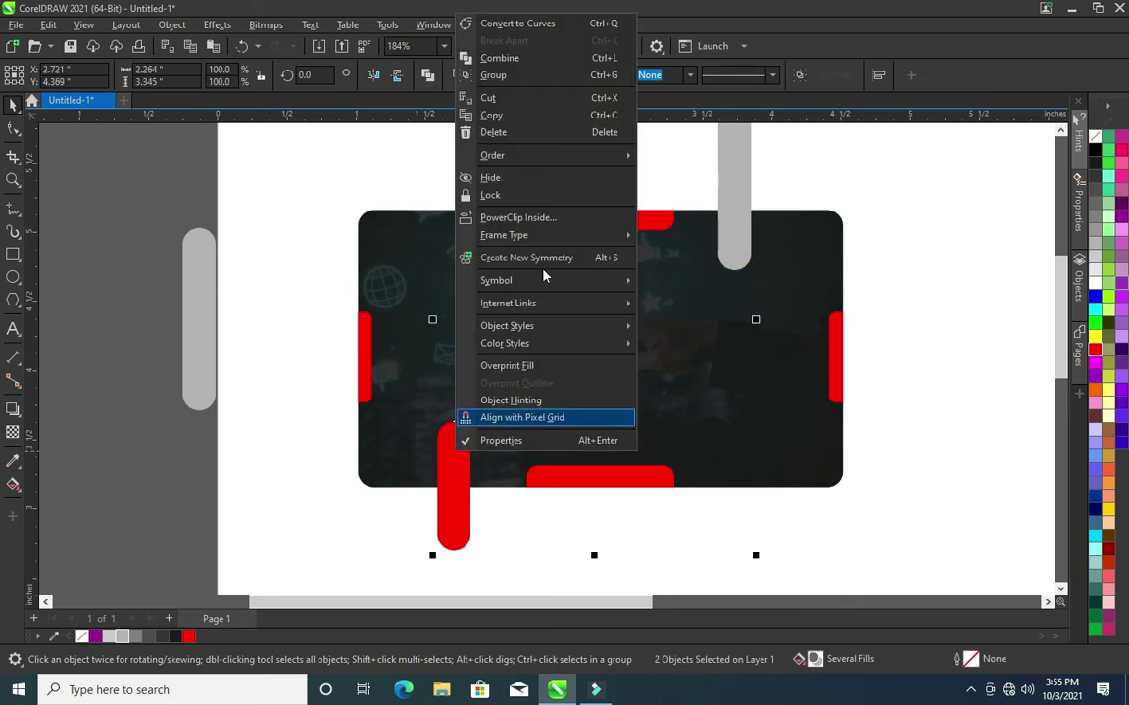
{"action": "left_click", "coordinate": [561, 218]}
{"action": "left_click", "coordinate": [377, 247]}
{"action": "left_click", "coordinate": [91, 195]}
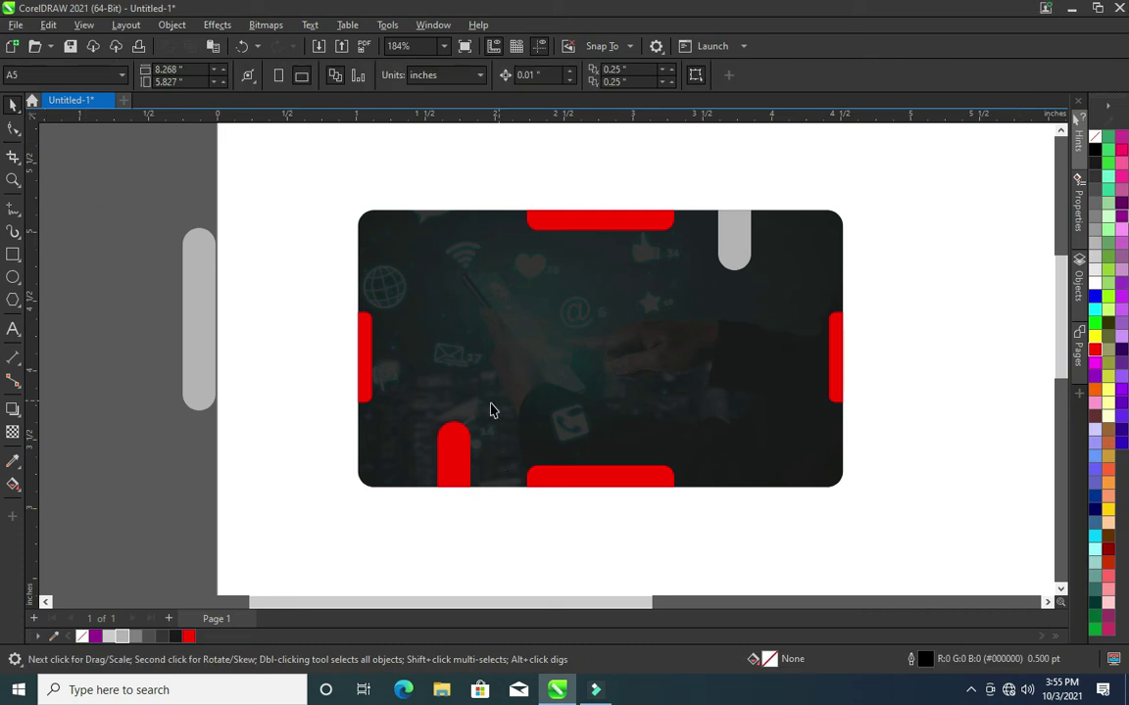
- Inside the clip, shift the red bar left and the grey bar right toward the top-right corner
{"action": "left_click_drag", "start_coordinate": [455, 459], "coordinate": [414, 460]}
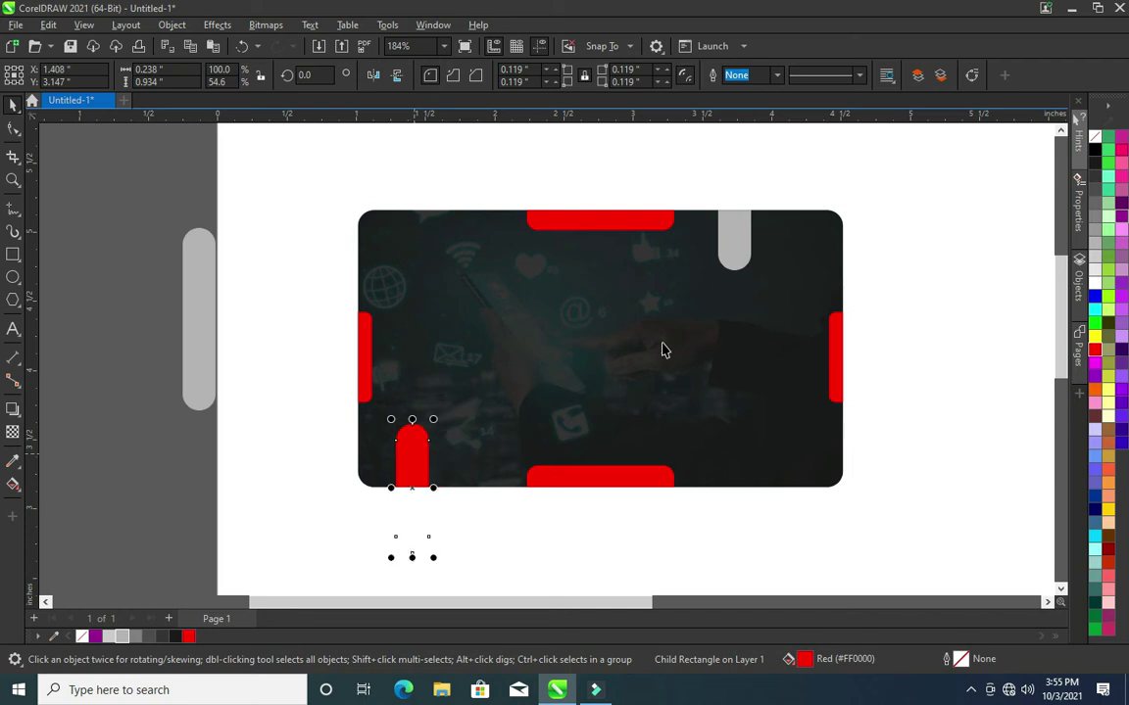
{"action": "left_click", "coordinate": [731, 246]}
{"action": "left_click", "coordinate": [733, 243]}
{"action": "left_click", "coordinate": [734, 240]}
{"action": "left_click_drag", "start_coordinate": [734, 240], "coordinate": [784, 240]}
{"action": "left_click", "coordinate": [270, 348]}
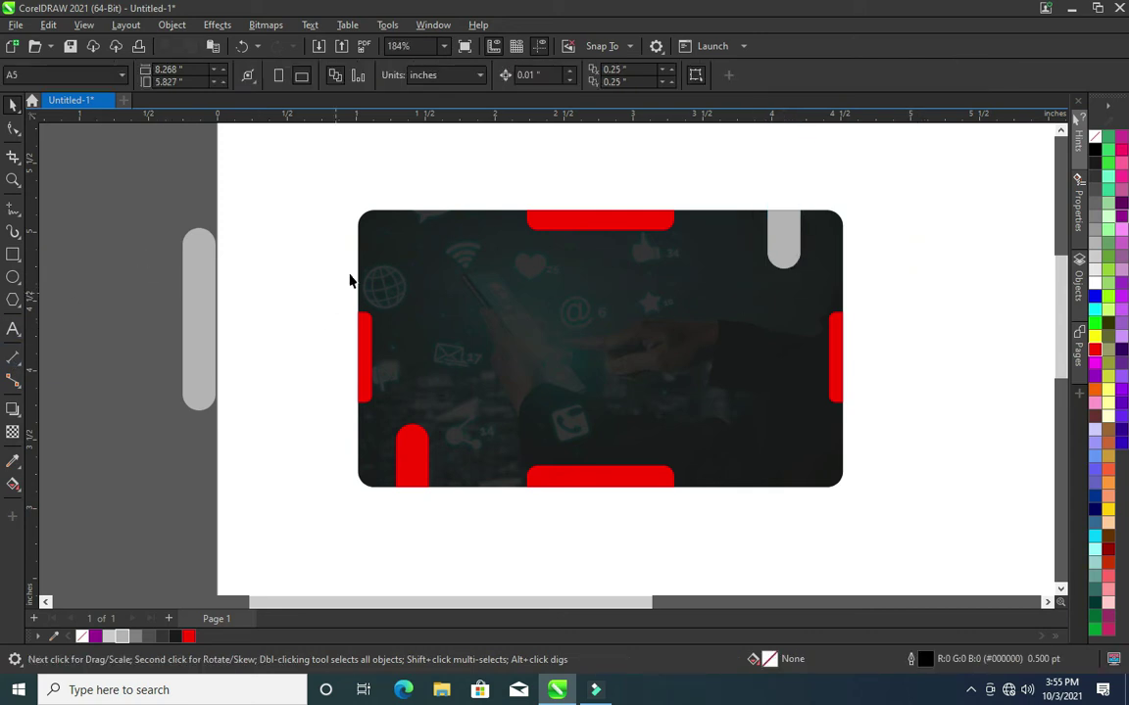
- Delete the spare grey bar beside the page and move the GRAFT-TECH logo onto the card
{"action": "key", "text": "F4"}
{"action": "left_click", "coordinate": [207, 300]}
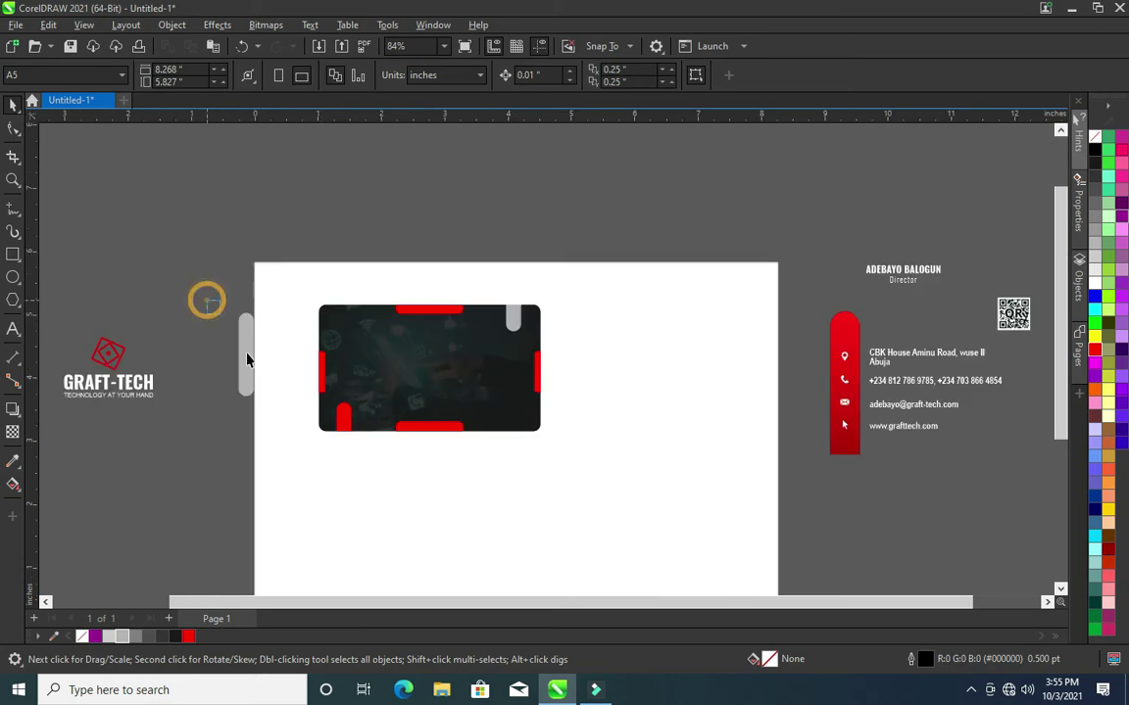
{"action": "left_click", "coordinate": [247, 343]}
{"action": "key", "text": "Delete"}
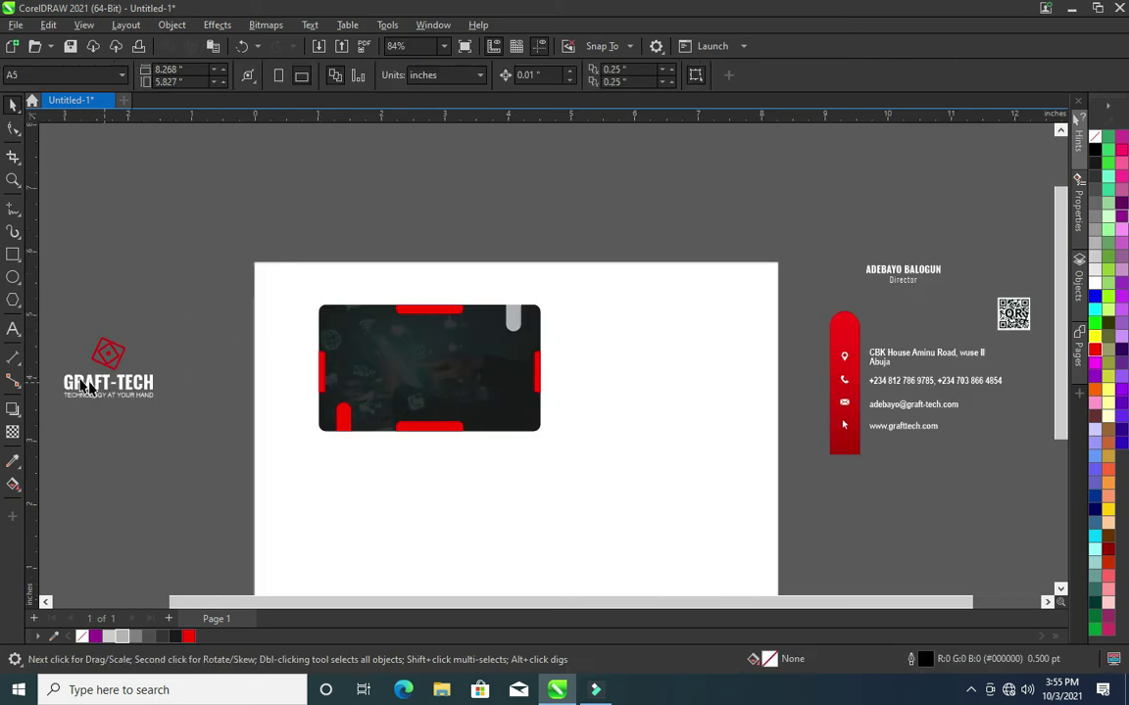
{"action": "left_click_drag", "start_coordinate": [179, 392], "coordinate": [48, 286]}
{"action": "left_click_drag", "start_coordinate": [108, 362], "coordinate": [431, 362]}
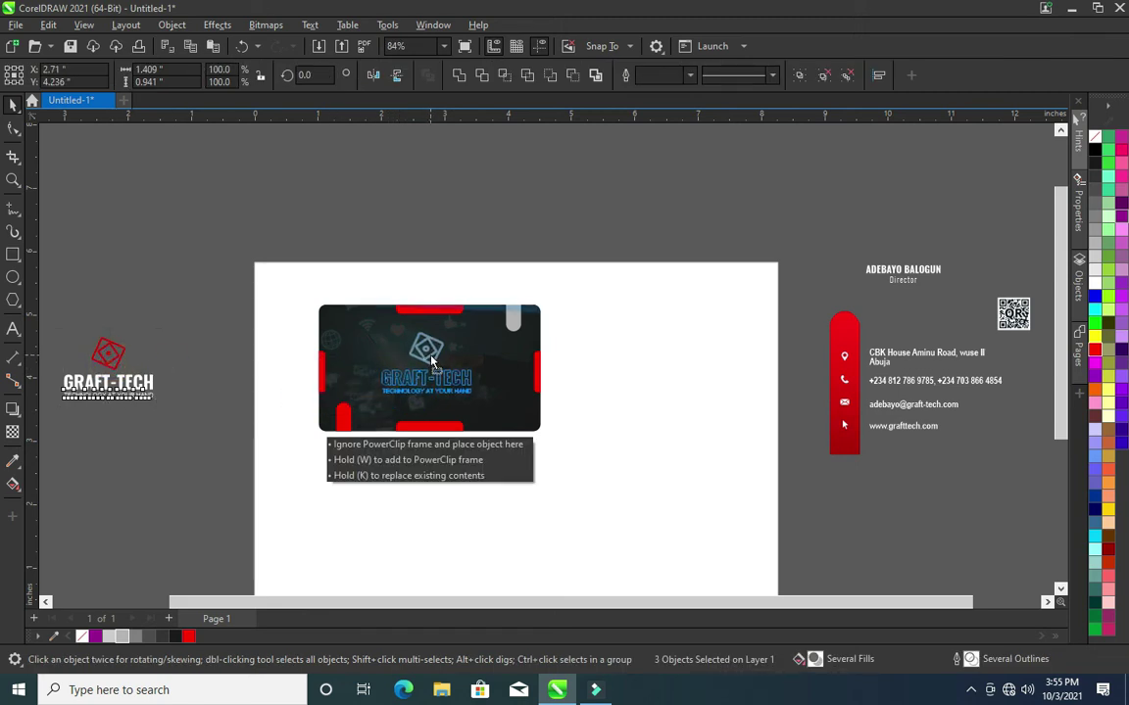
- Nudge the logo up, then slide the lower-left red pill down to a small rounded tip
{"action": "left_click_drag", "start_coordinate": [431, 361], "coordinate": [430, 361]}
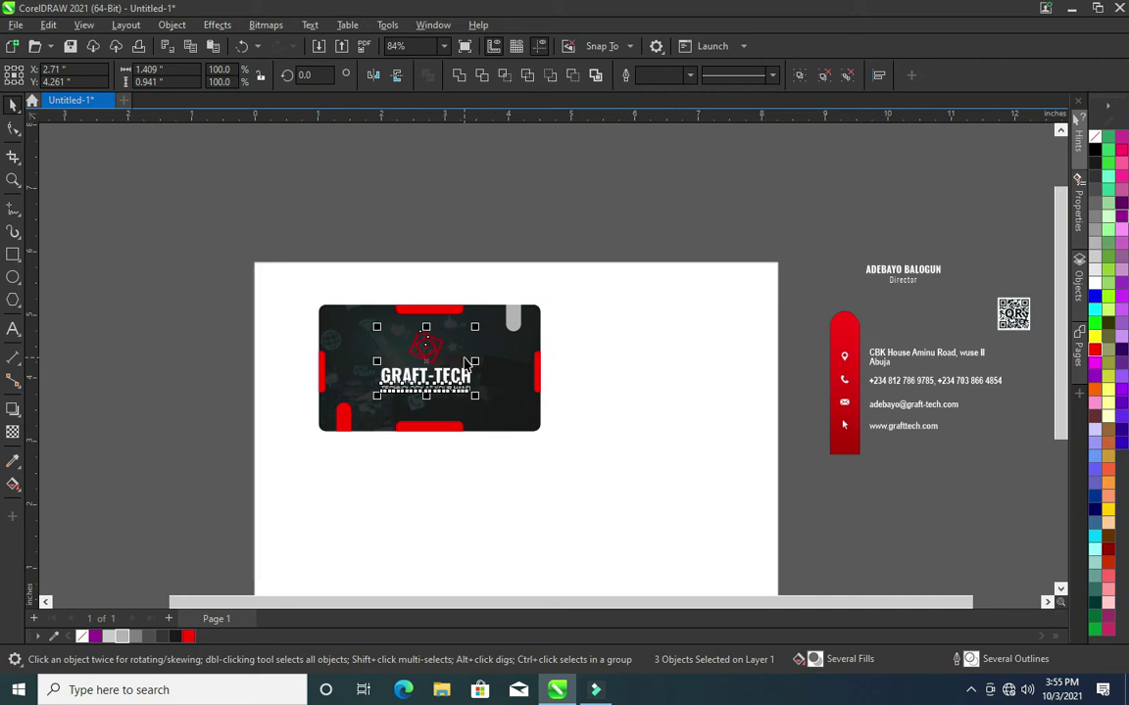
{"action": "left_click", "coordinate": [177, 344]}
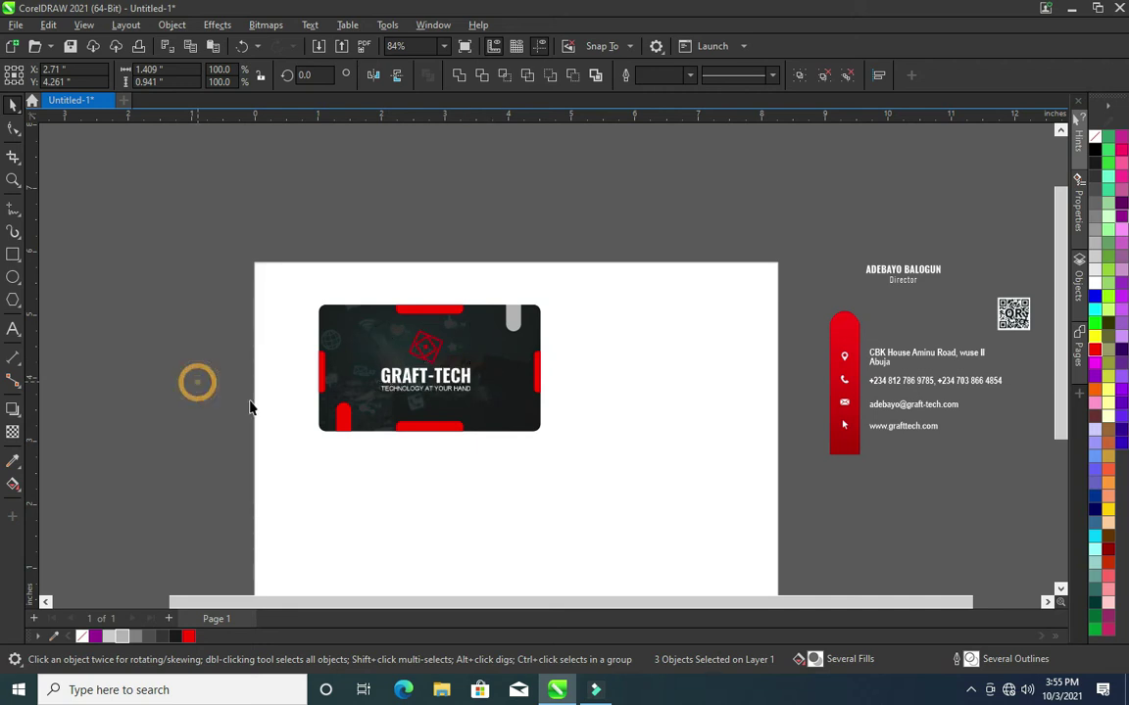
{"action": "scroll", "coordinate": [305, 336], "scroll_direction": "up", "scroll_amount": 1}
{"action": "scroll", "coordinate": [305, 336], "scroll_direction": "up", "scroll_amount": 1}
{"action": "scroll", "coordinate": [304, 337], "scroll_direction": "up", "scroll_amount": 1}
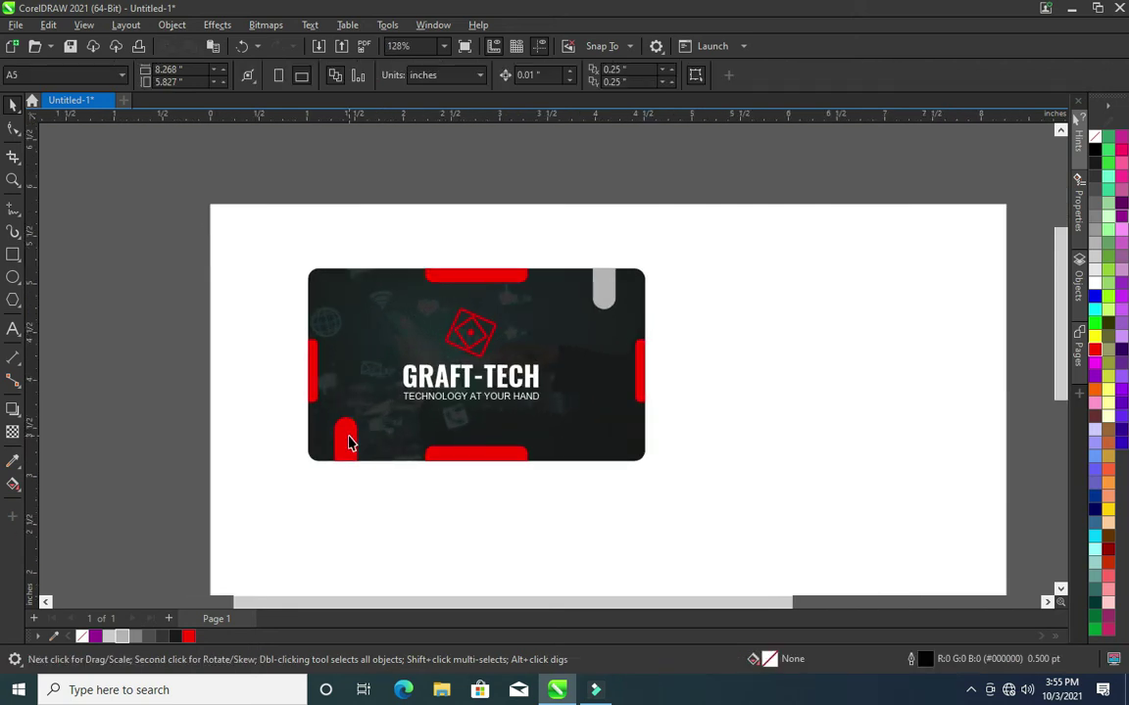
{"action": "left_click", "coordinate": [348, 435]}
{"action": "left_click_drag", "start_coordinate": [349, 435], "coordinate": [354, 471]}
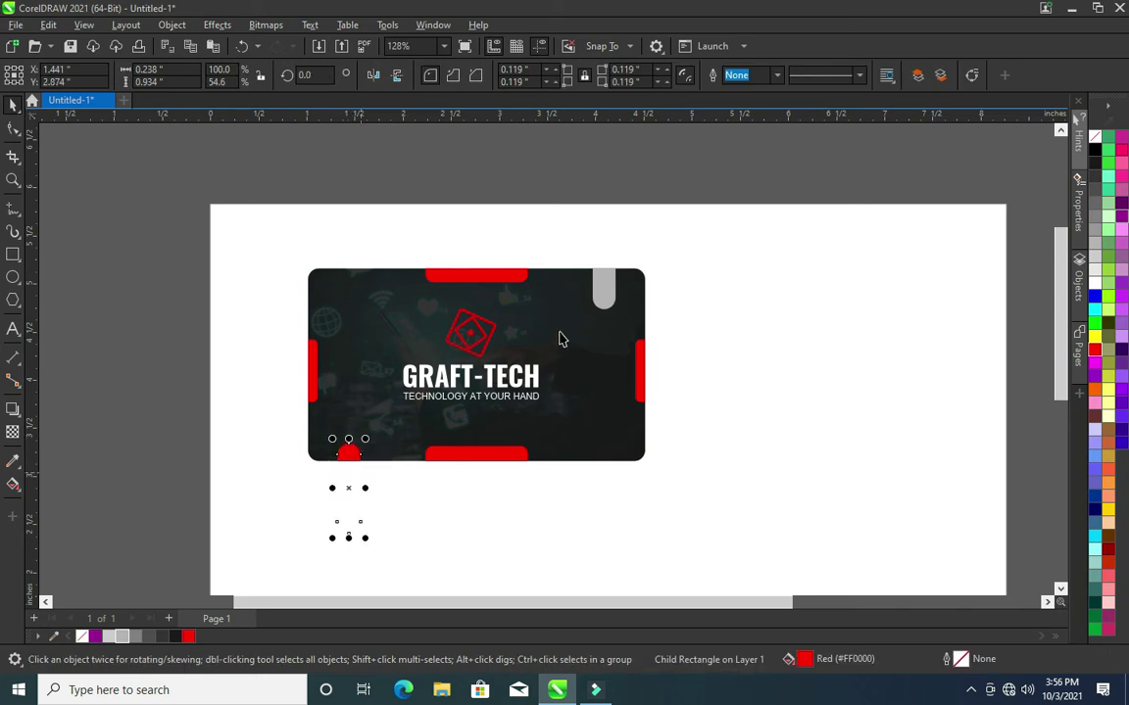
{"action": "left_click", "coordinate": [734, 326]}
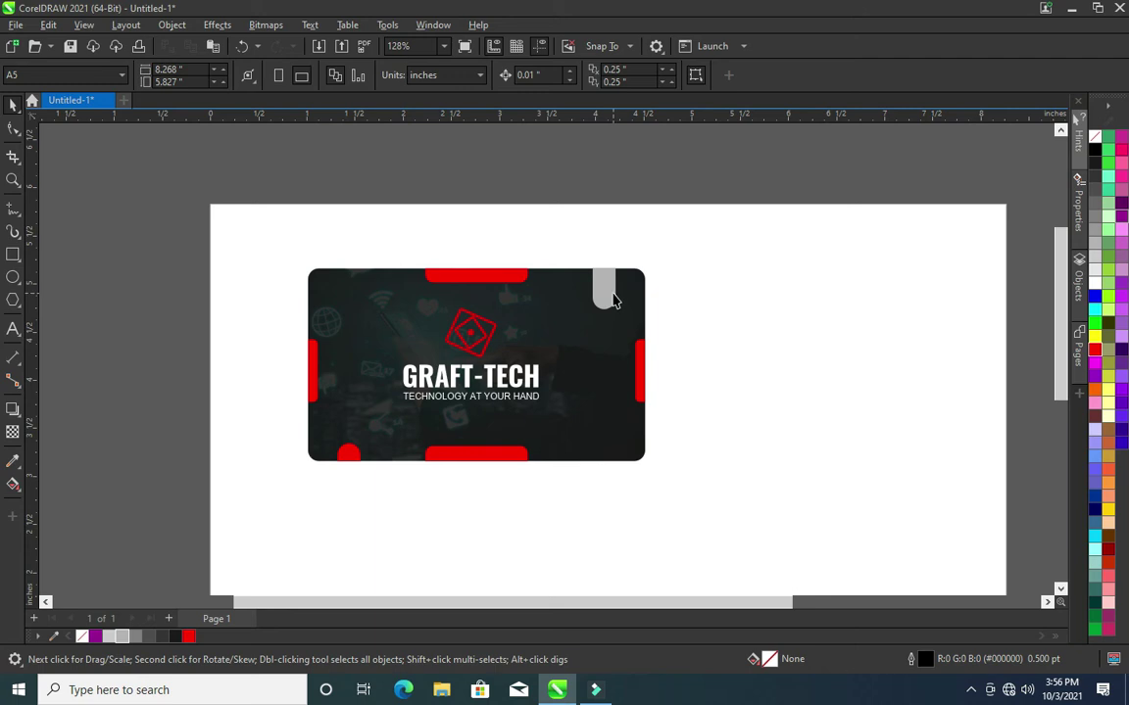
{"action": "scroll", "coordinate": [650, 284], "scroll_direction": "down", "scroll_amount": 1}
{"action": "scroll", "coordinate": [680, 297], "scroll_direction": "down", "scroll_amount": 1}
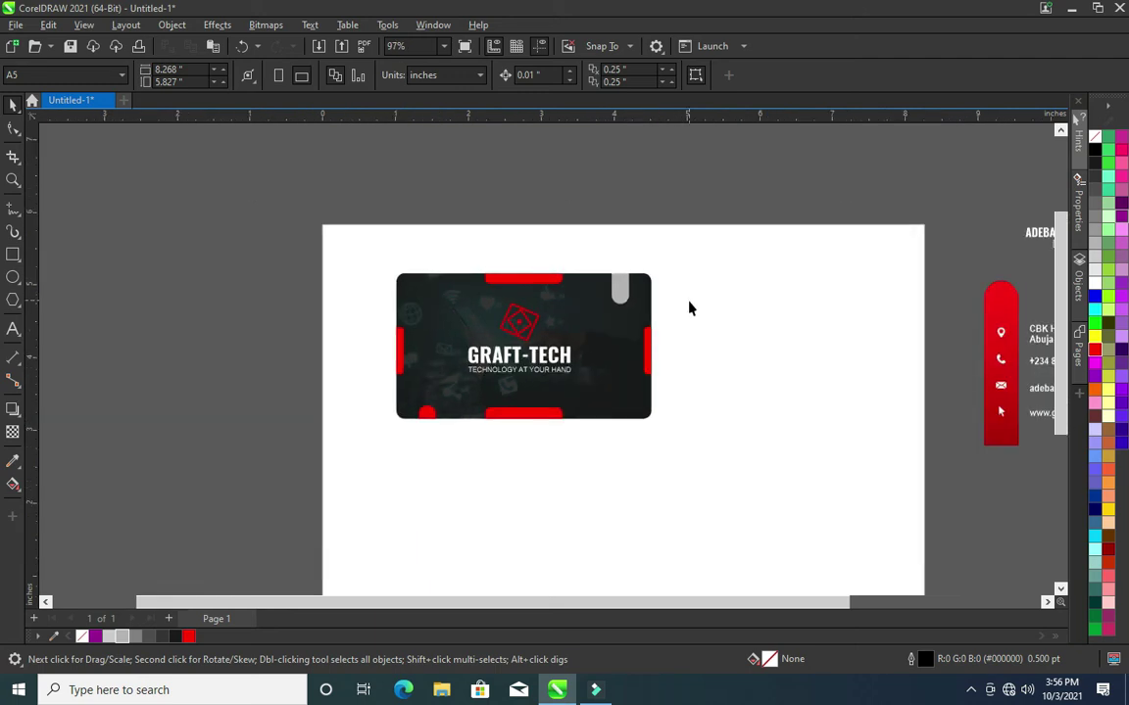
{"action": "scroll", "coordinate": [657, 330], "scroll_direction": "up", "scroll_amount": 1}
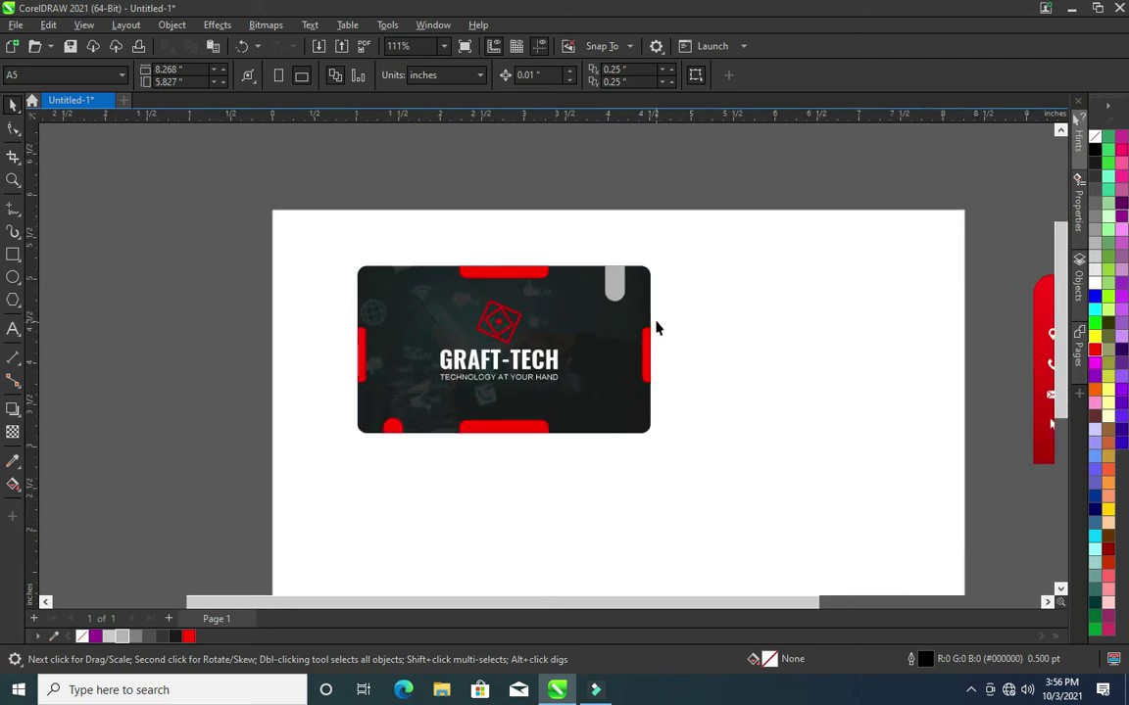
{"action": "scroll", "coordinate": [656, 312], "scroll_direction": "down", "scroll_amount": 1}
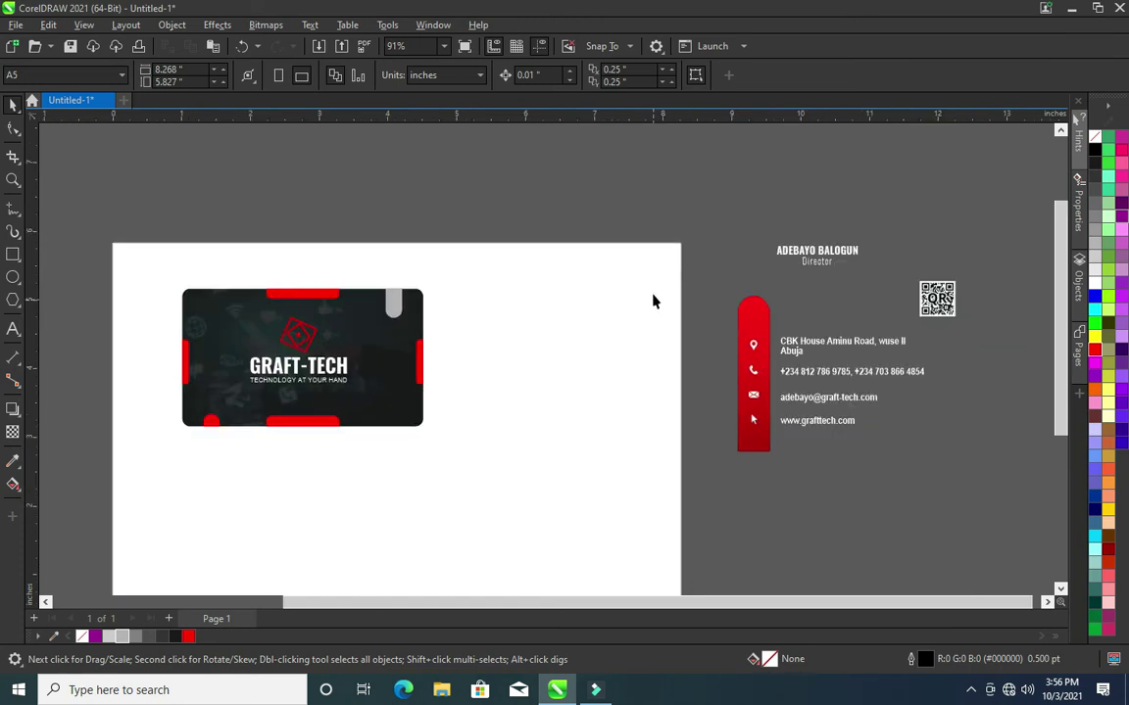
- Drag a copy of the front card to just below the original
{"action": "left_click", "coordinate": [242, 335]}
{"action": "mouse_move", "coordinate": [238, 331]}
{"action": "left_mouse_down"}
{"action": "mouse_move", "coordinate": [235, 518]}
{"action": "mouse_move", "coordinate": [230, 504]}
{"action": "left_mouse_up"}
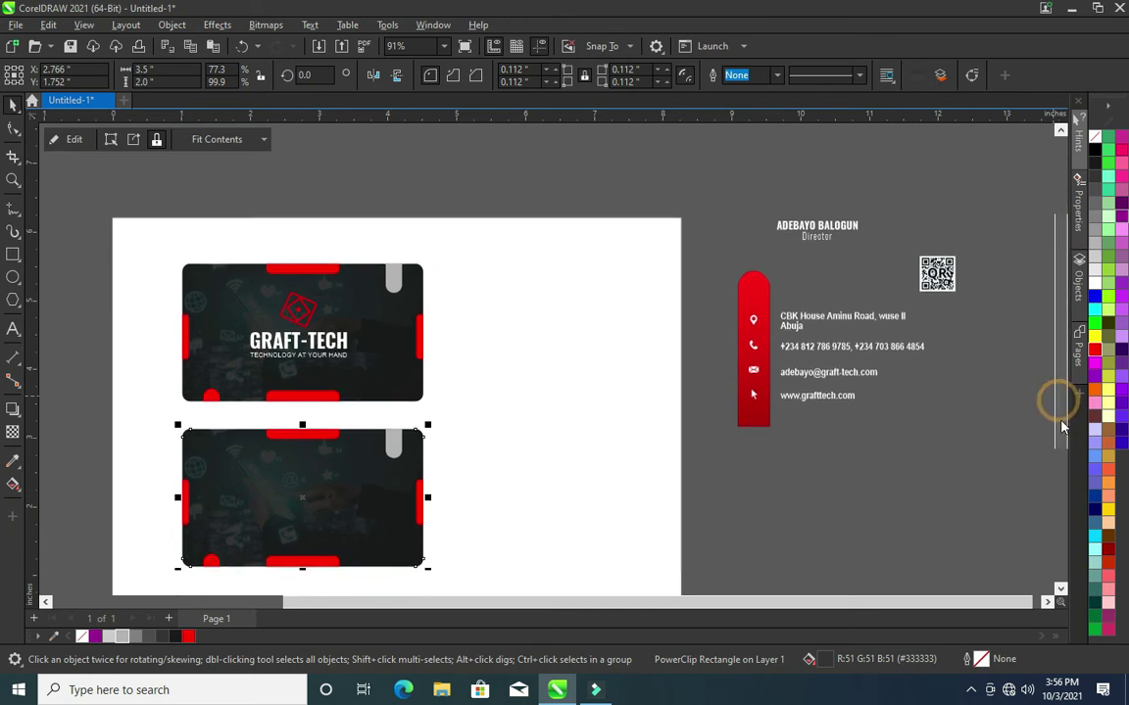
{"action": "left_click_drag", "start_coordinate": [1055, 402], "coordinate": [1054, 450]}
{"action": "key", "text": "Escape"}
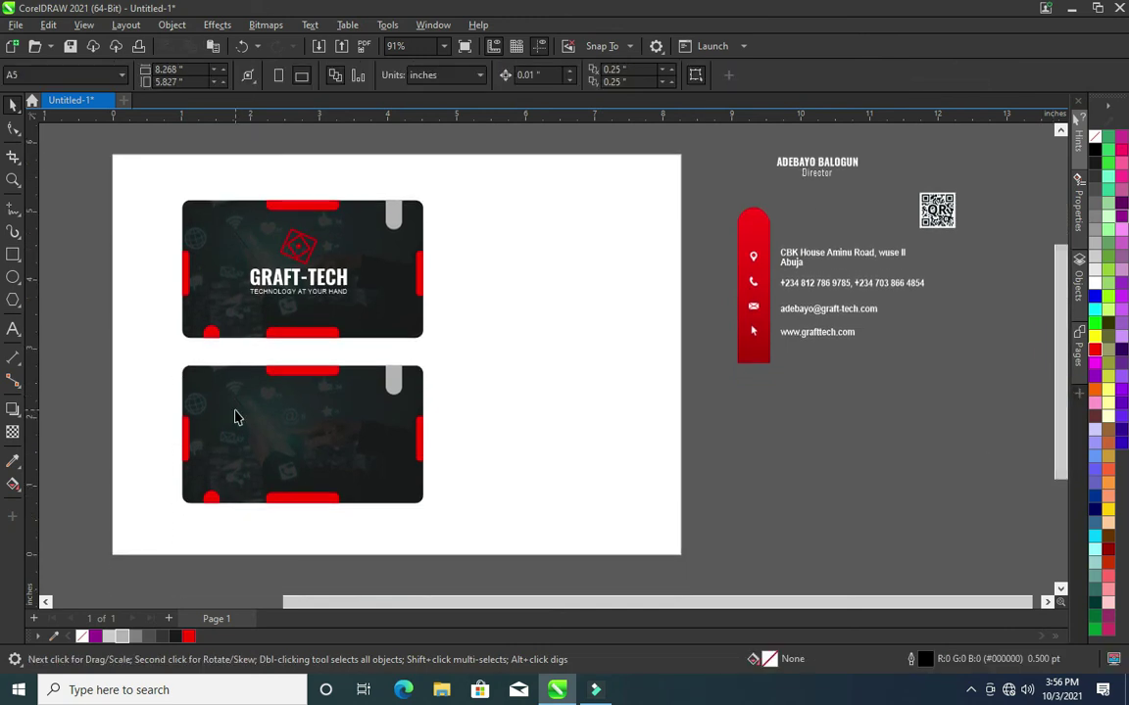
- Extract the lower card's contents and delete its grey tab, bottom red bar and lower-left red pill
{"action": "left_click", "coordinate": [223, 463]}
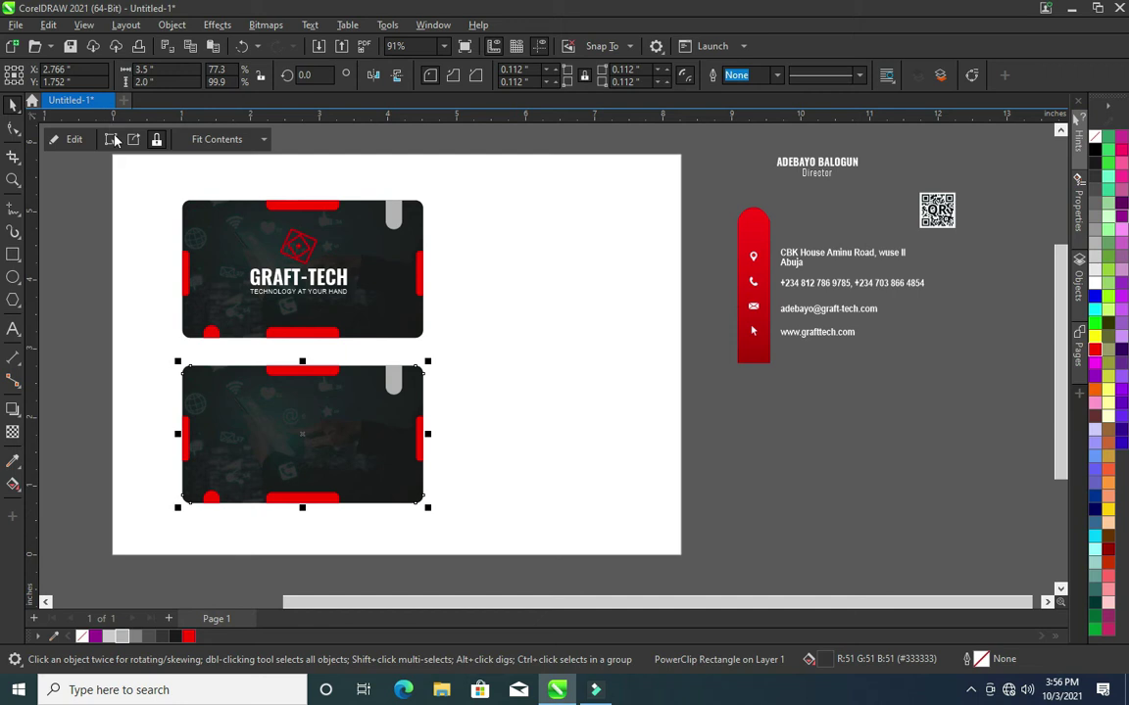
{"action": "left_click", "coordinate": [133, 139]}
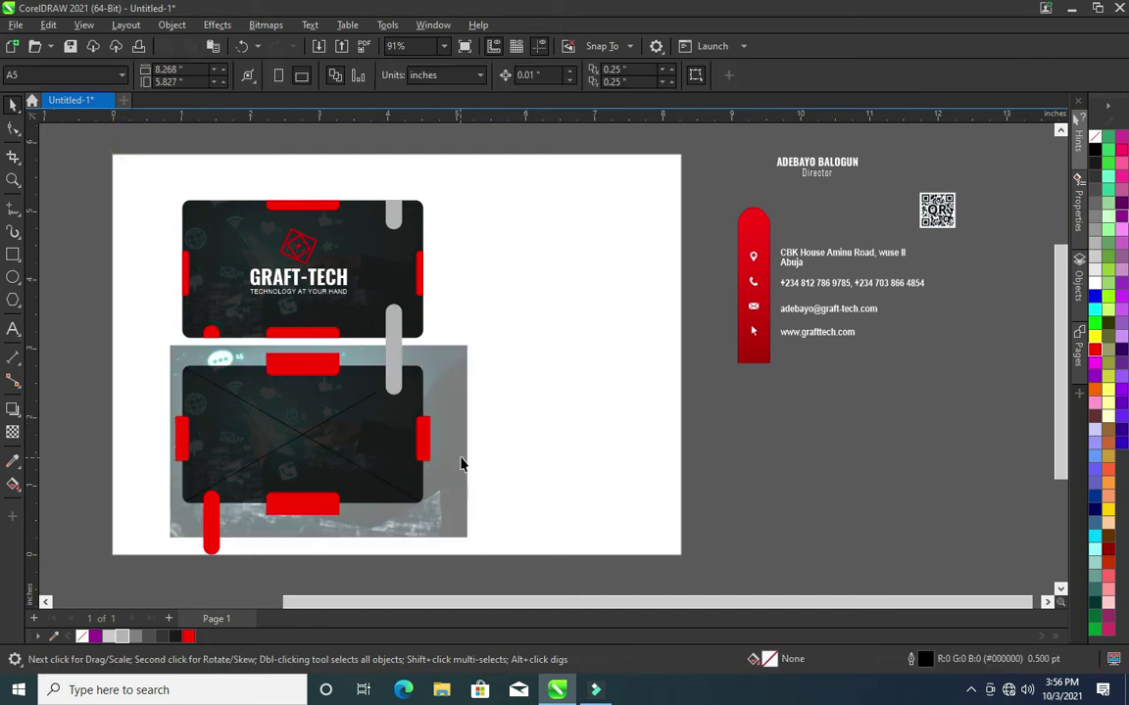
{"action": "left_click", "coordinate": [397, 369]}
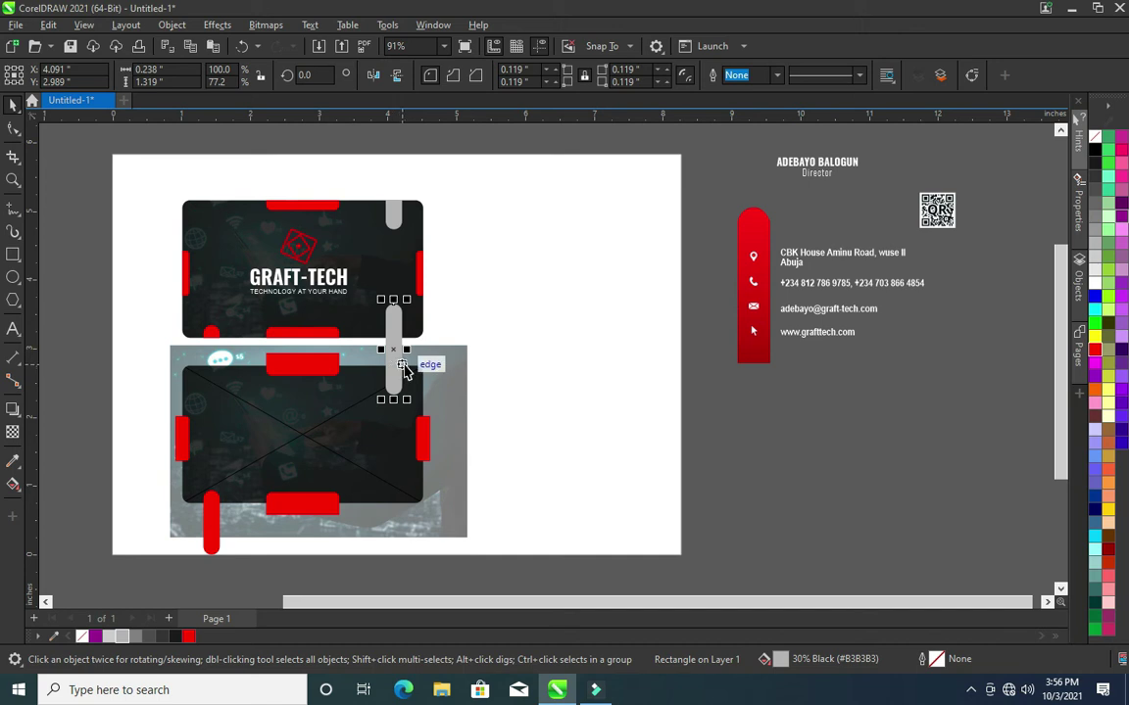
{"action": "key", "text": "Delete"}
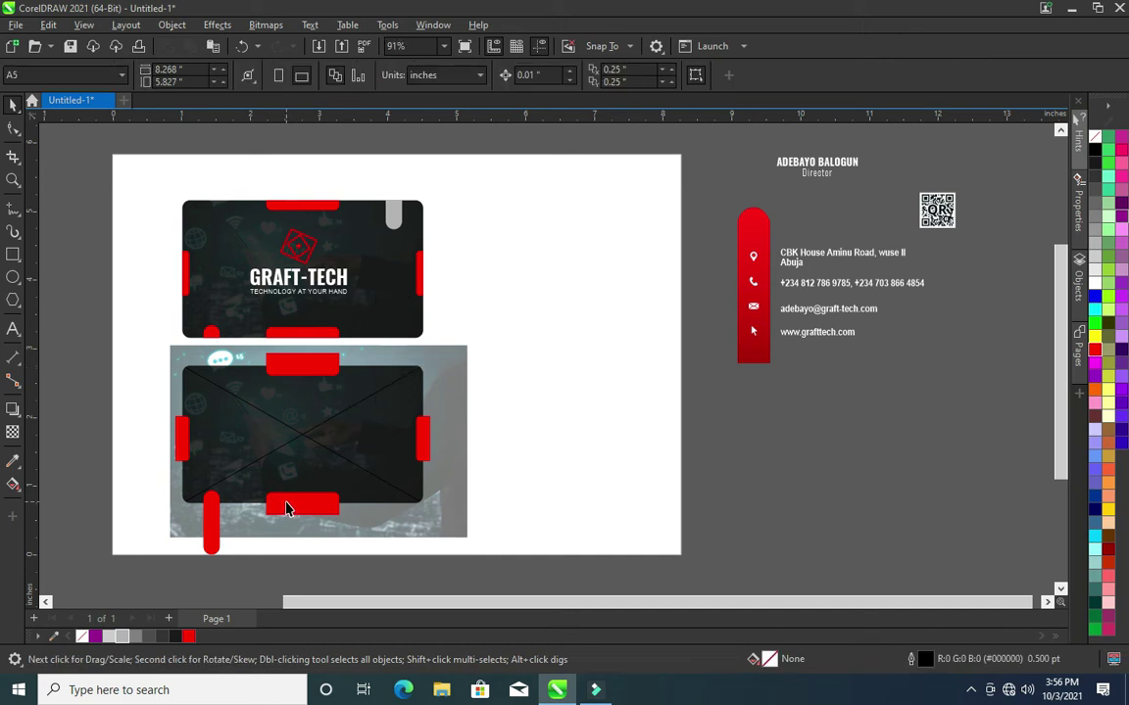
{"action": "left_click", "coordinate": [274, 505]}
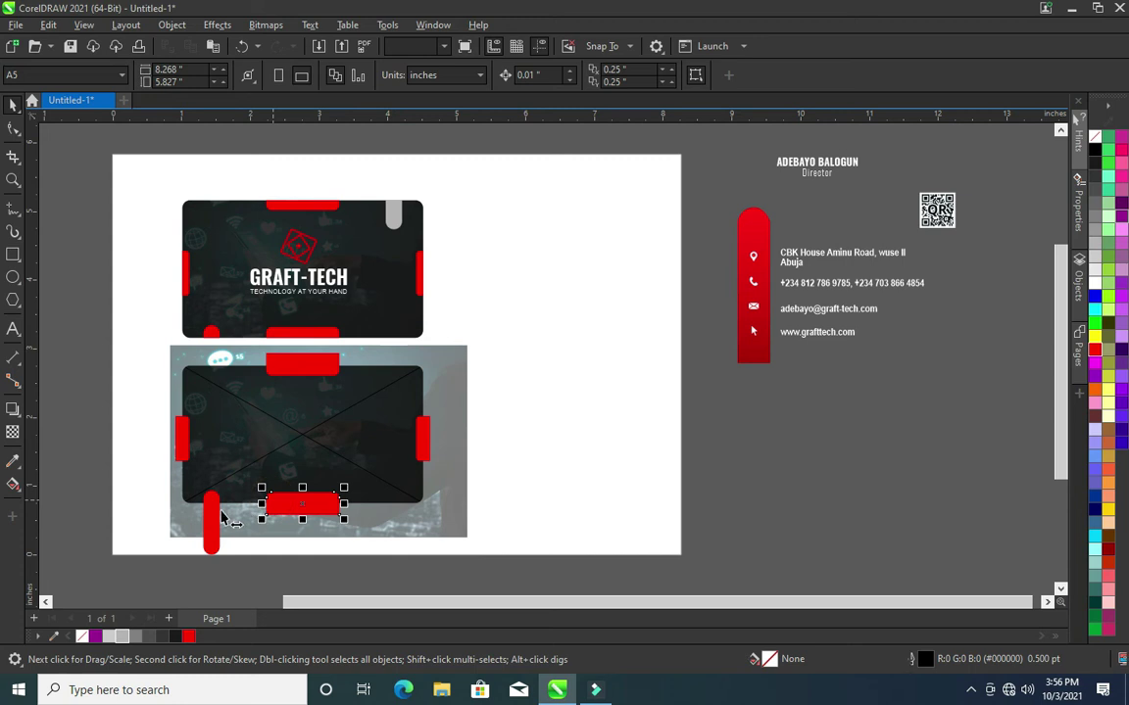
{"action": "key", "text": "Delete"}
{"action": "left_click", "coordinate": [211, 502]}
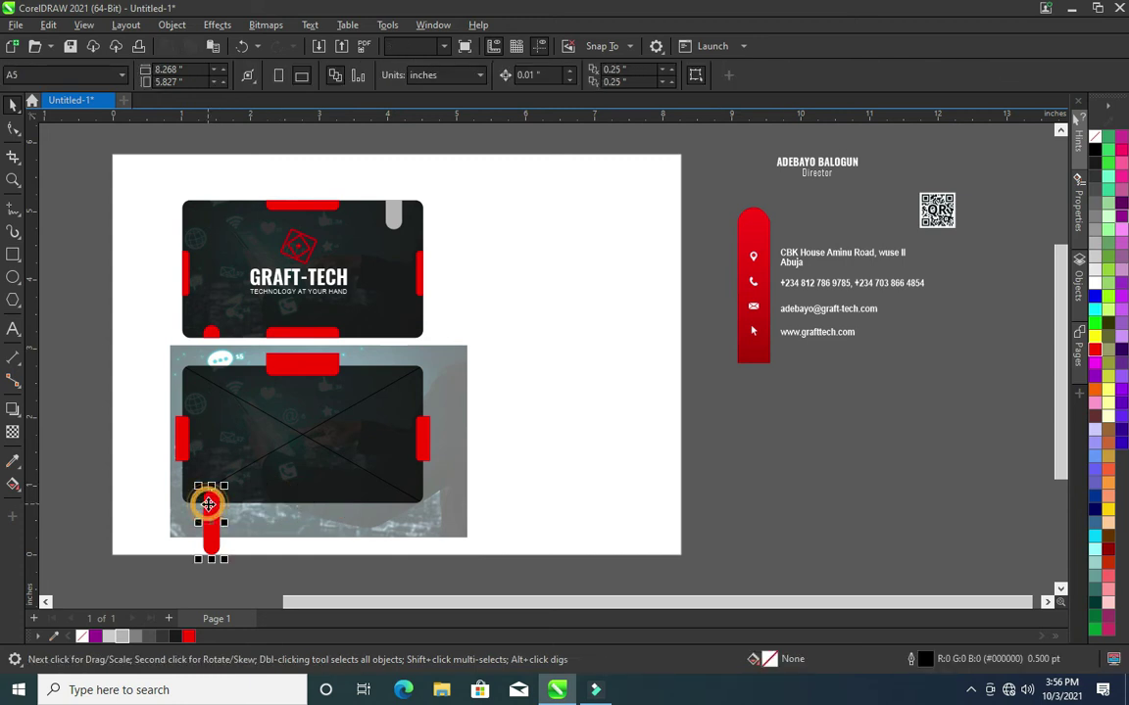
{"action": "key", "text": "Delete"}
{"action": "left_click", "coordinate": [180, 439]}
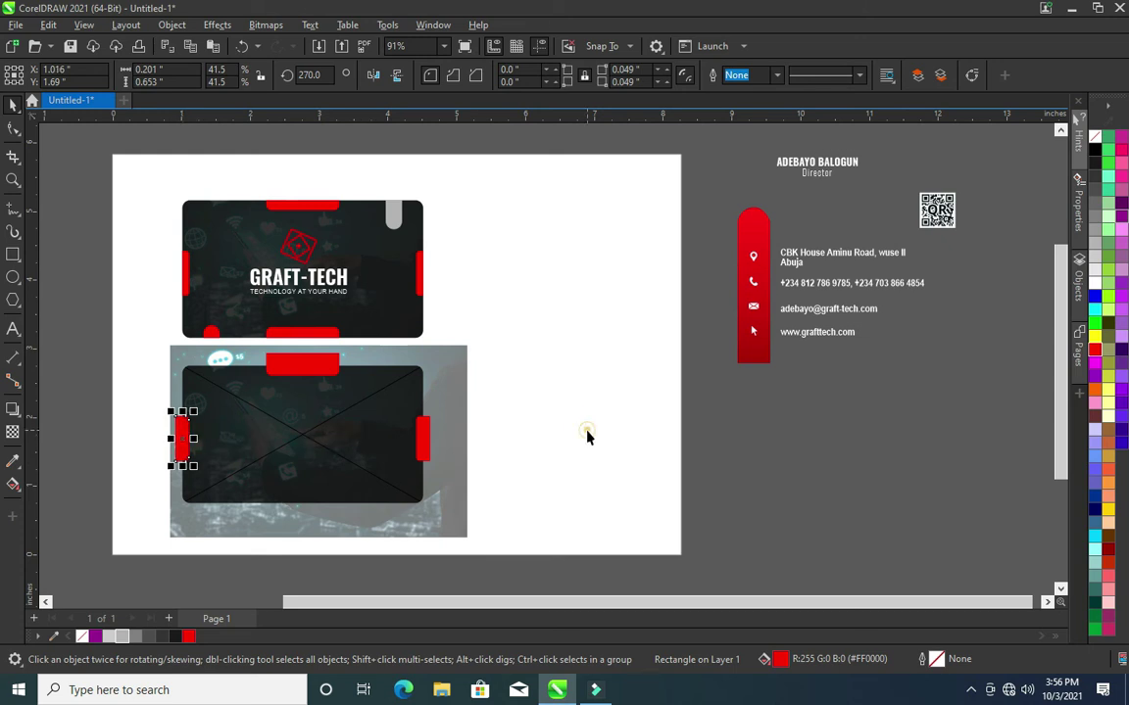
- Select the lower card's background photo and check its right-click options without choosing one
{"action": "left_click", "coordinate": [519, 392]}
{"action": "left_click", "coordinate": [309, 436]}
{"action": "right_click", "coordinate": [311, 436]}
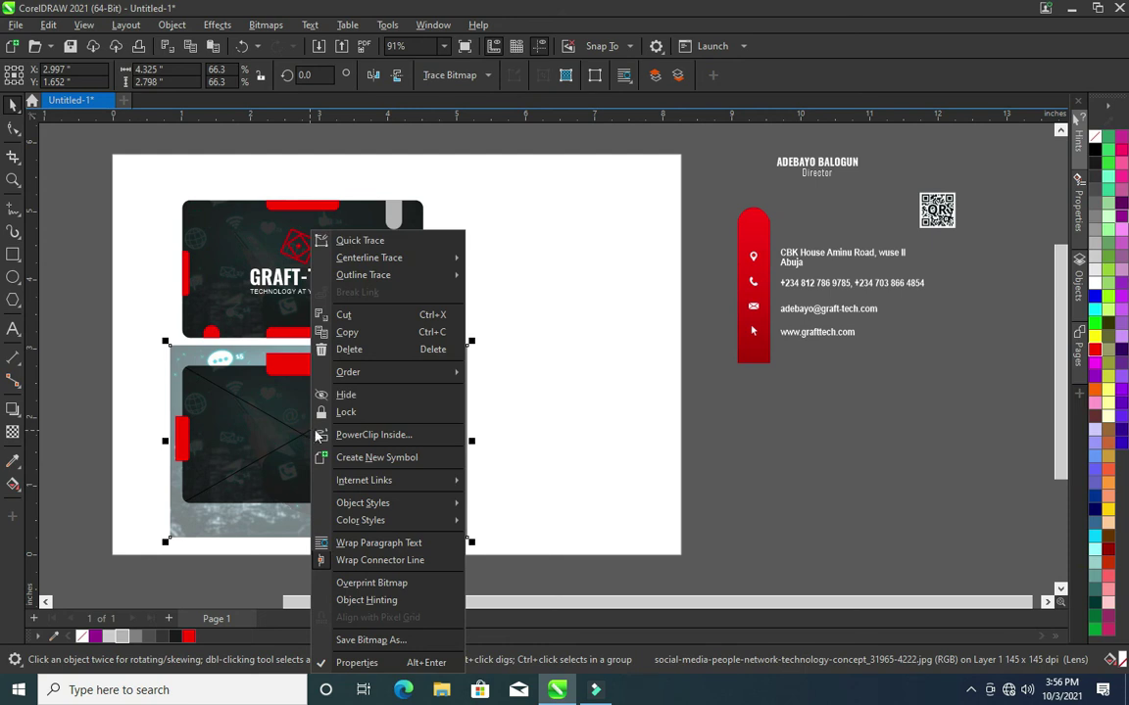
{"action": "left_click", "coordinate": [534, 358]}
{"action": "left_click", "coordinate": [13, 329]}
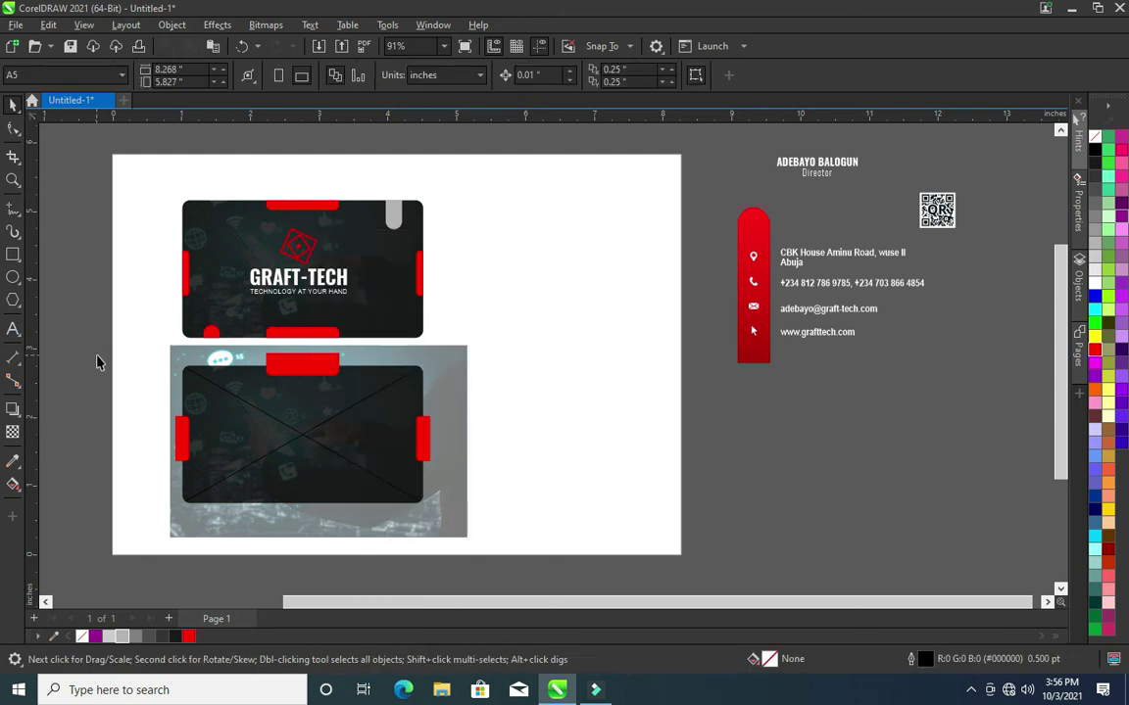
{"action": "left_click", "coordinate": [232, 405]}
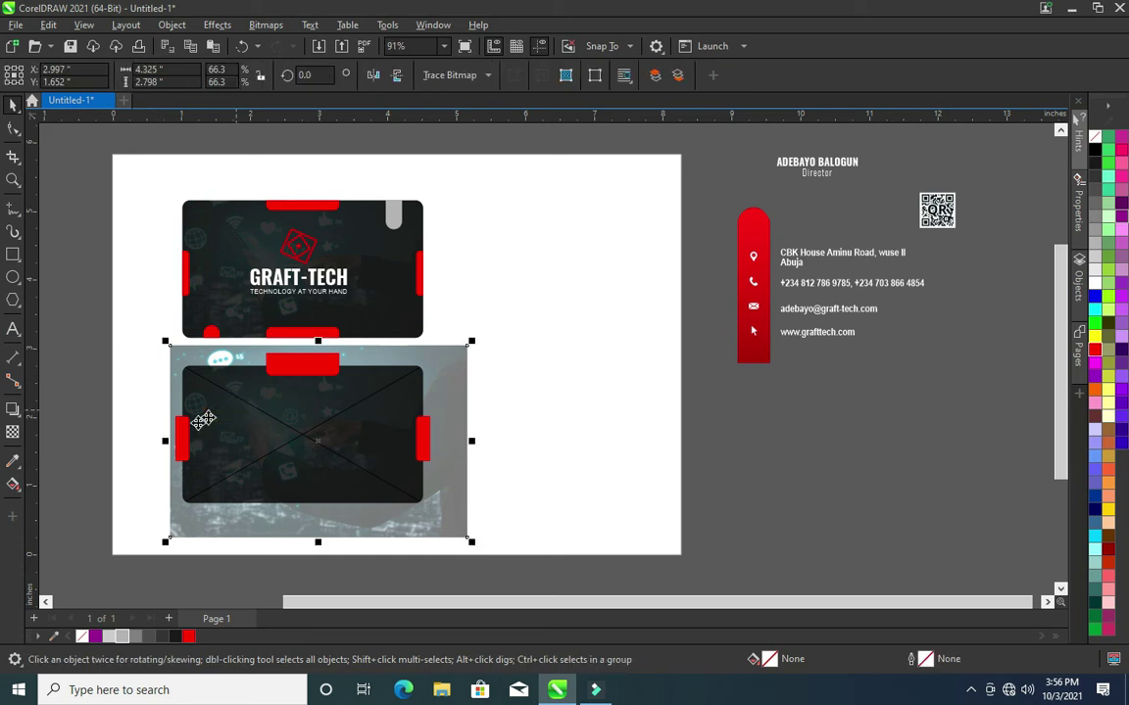
{"action": "right_click", "coordinate": [255, 412]}
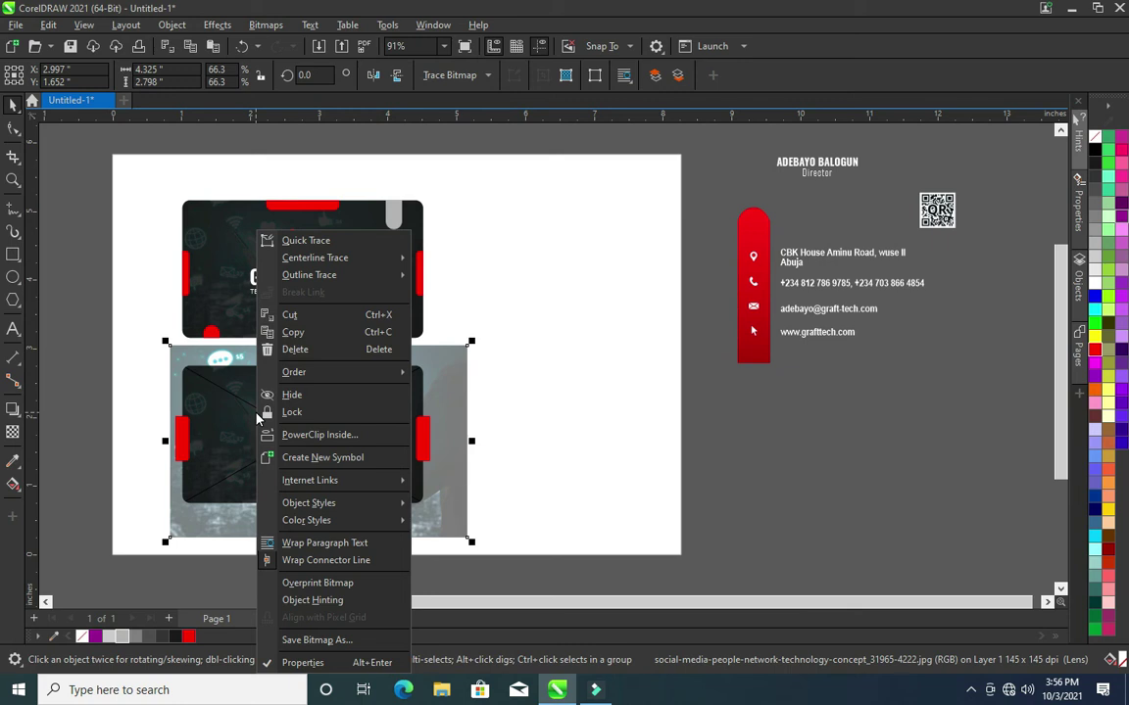
{"action": "key", "text": "Escape"}
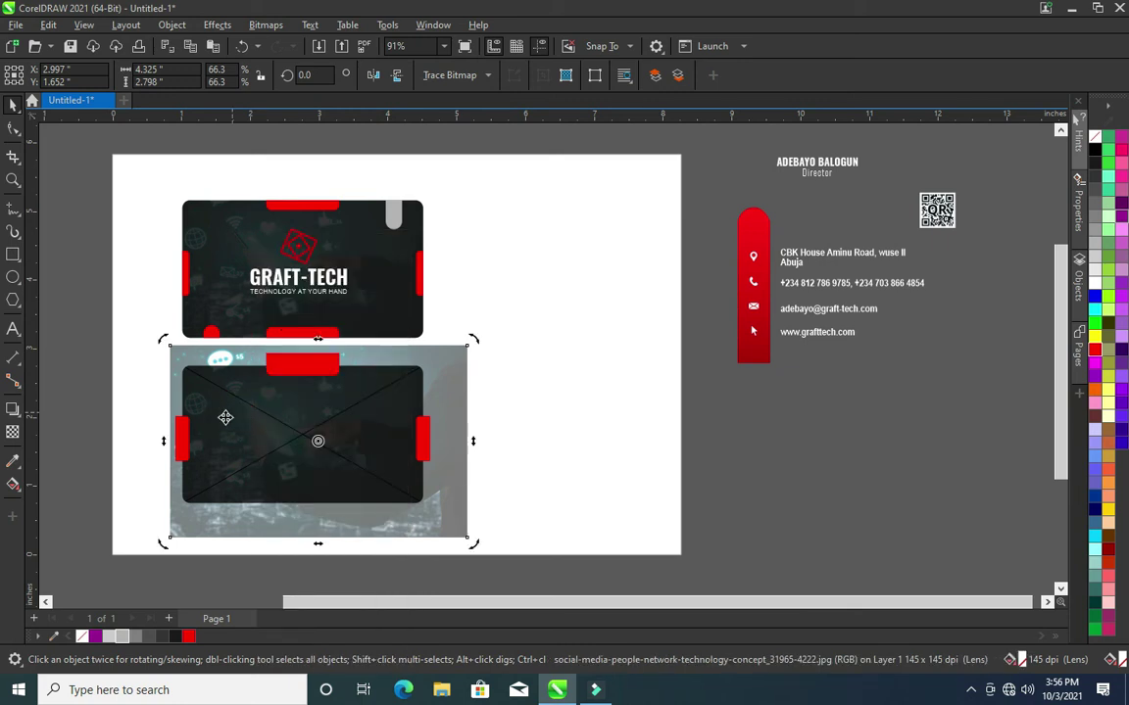
{"action": "left_click", "coordinate": [136, 390]}
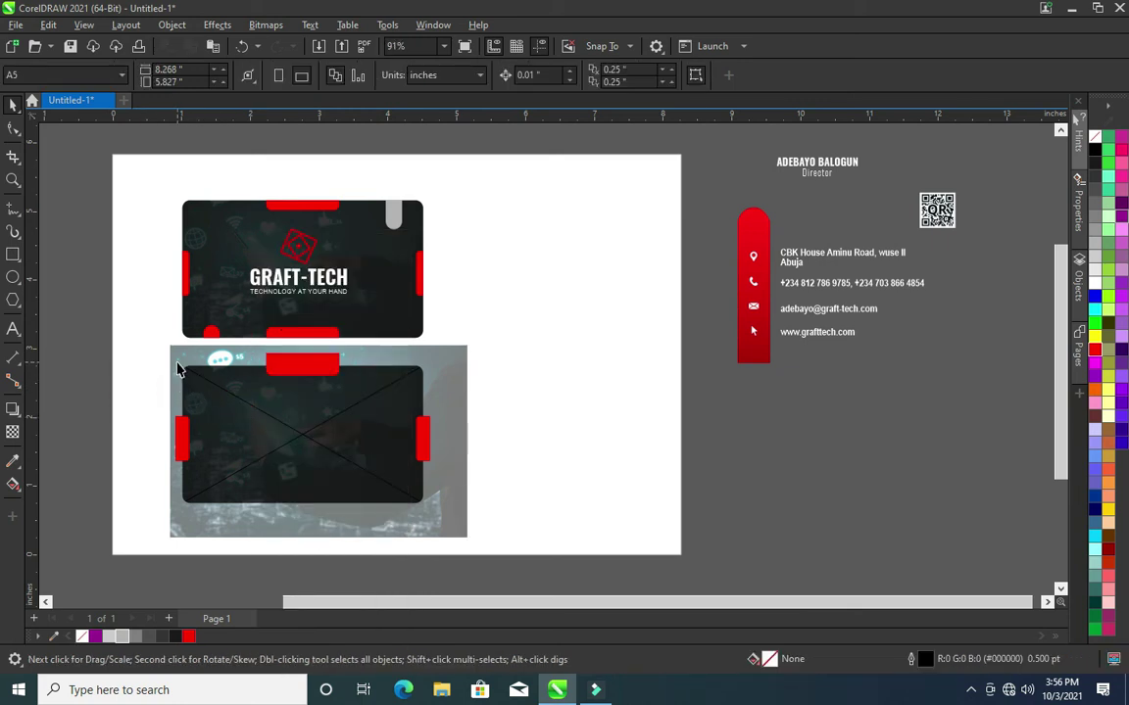
- Shift the photo right and drop it back inside the lower card's rounded frame
{"action": "left_click", "coordinate": [290, 422]}
{"action": "mouse_move", "coordinate": [449, 429]}
{"action": "left_mouse_down"}
{"action": "mouse_move", "coordinate": [473, 425]}
{"action": "mouse_move", "coordinate": [332, 418]}
{"action": "left_mouse_up"}
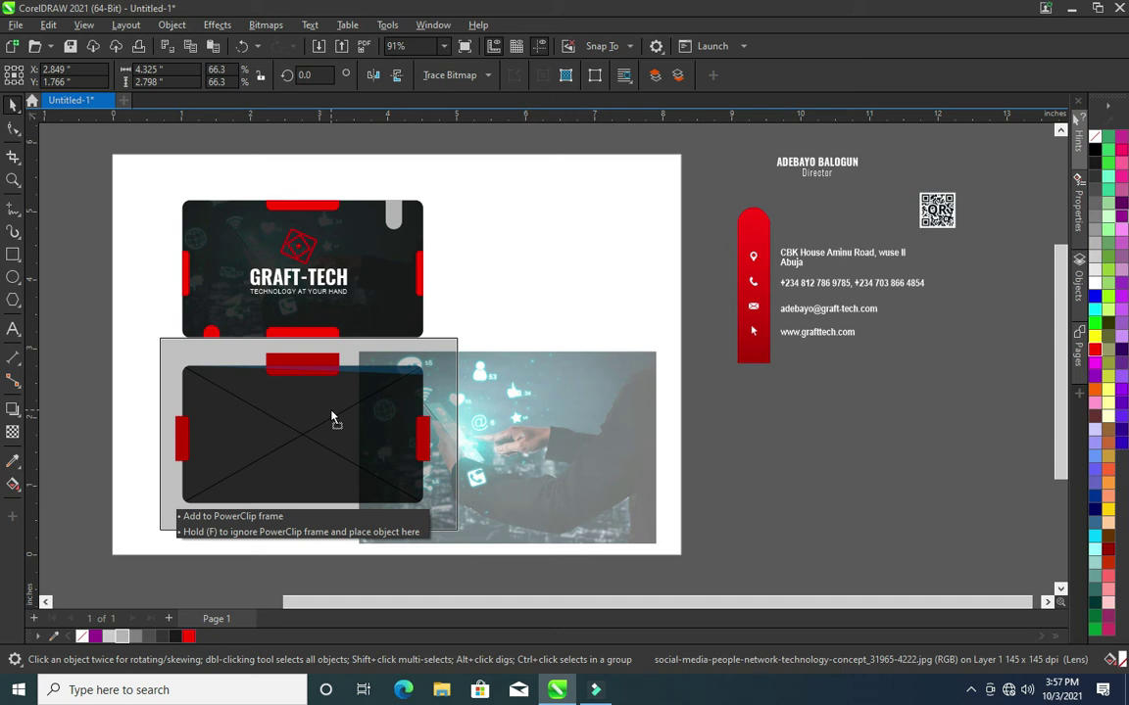
{"action": "left_click_drag", "start_coordinate": [332, 417], "coordinate": [331, 416]}
{"action": "left_click", "coordinate": [461, 390]}
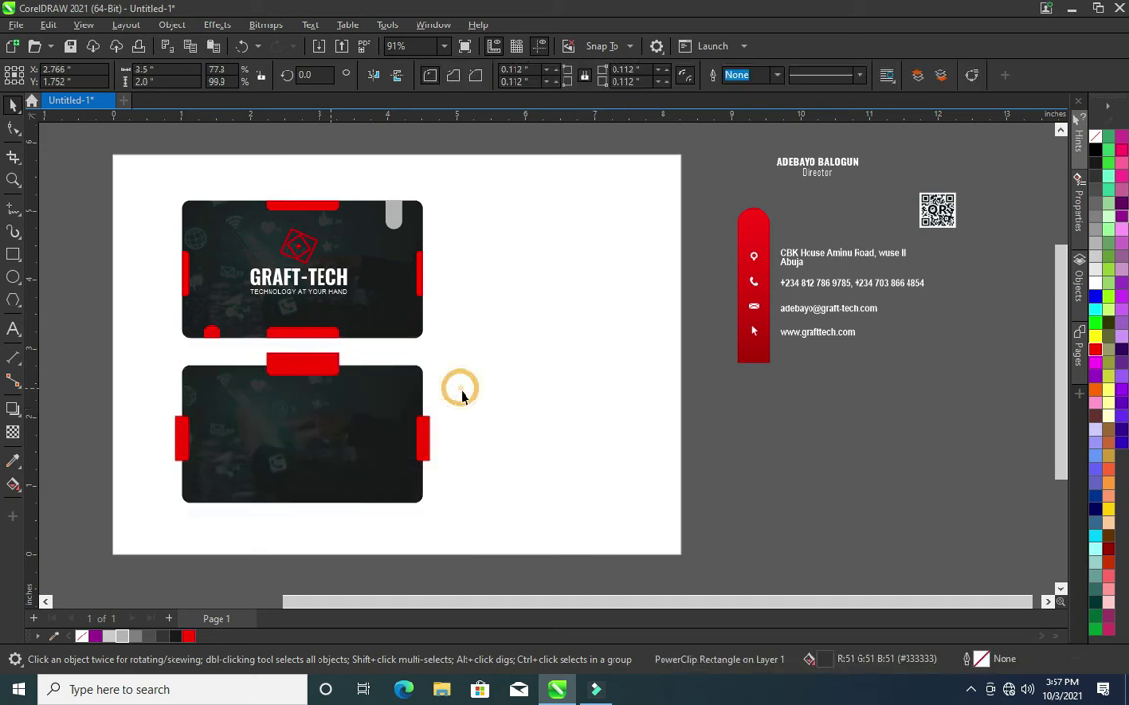
{"action": "left_click", "coordinate": [425, 444]}
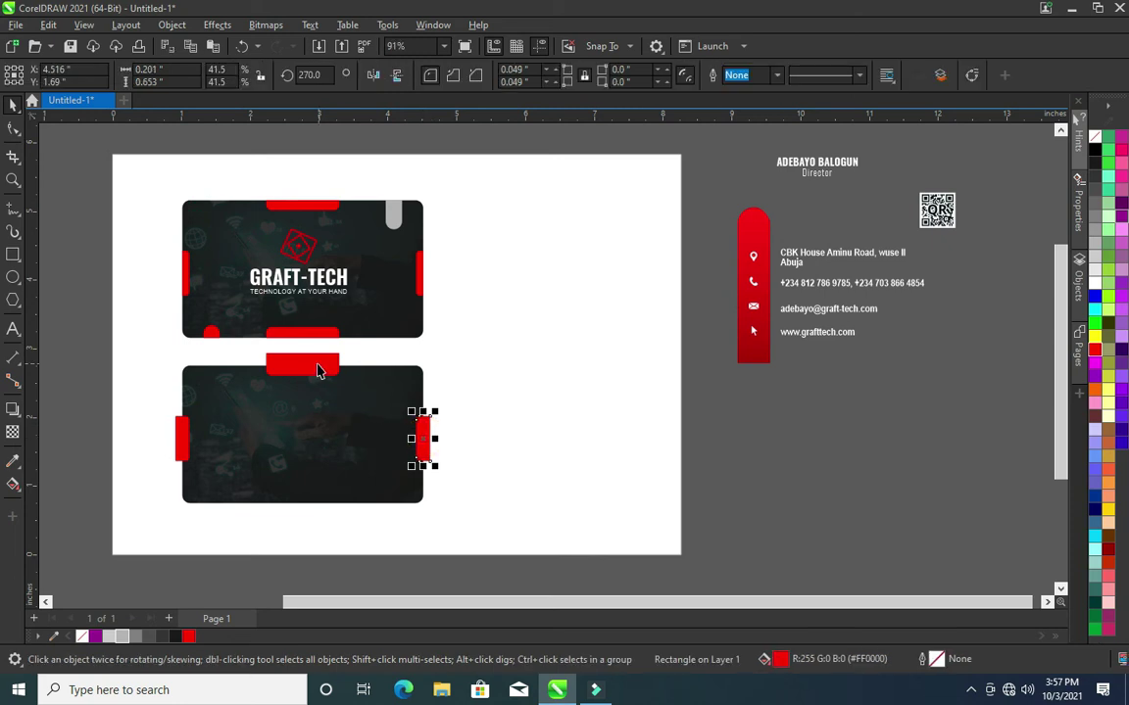
- Select the top, left and right red tabs and PowerClip them inside the lower card
{"action": "left_click", "coordinate": [319, 369]}
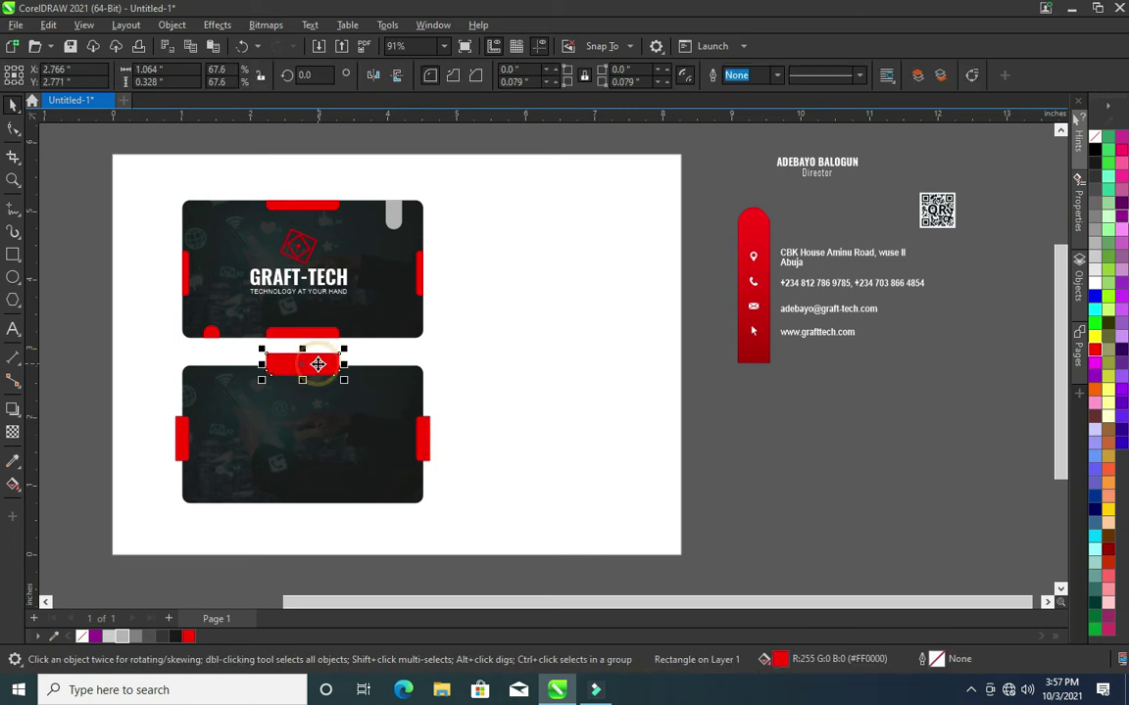
{"action": "left_click", "coordinate": [178, 447], "text": "shift"}
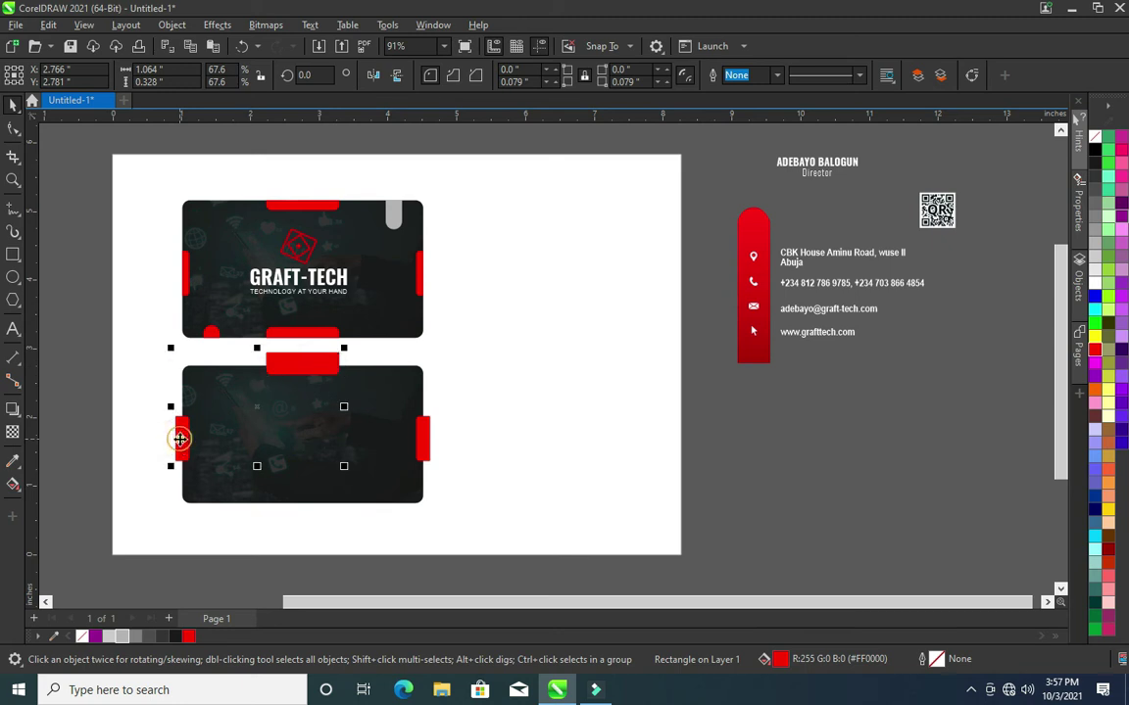
{"action": "left_click", "coordinate": [424, 444], "text": "shift"}
{"action": "right_click", "coordinate": [424, 444]}
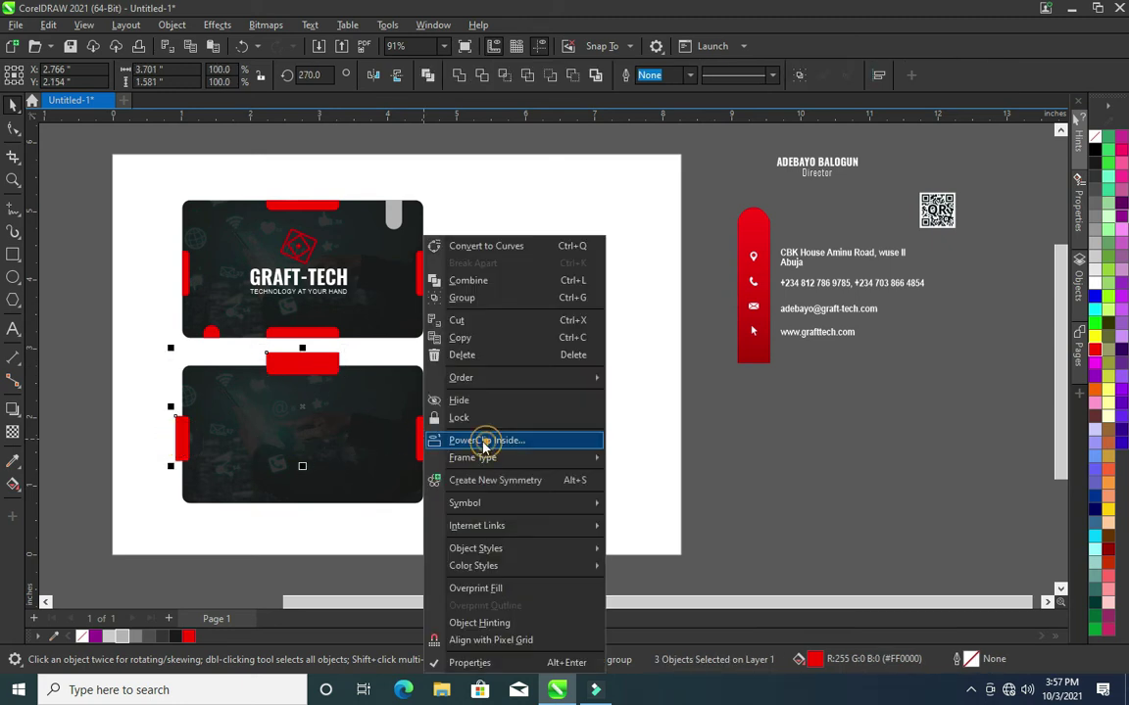
{"action": "left_click", "coordinate": [448, 441]}
{"action": "left_click", "coordinate": [310, 445]}
{"action": "left_click", "coordinate": [513, 421]}
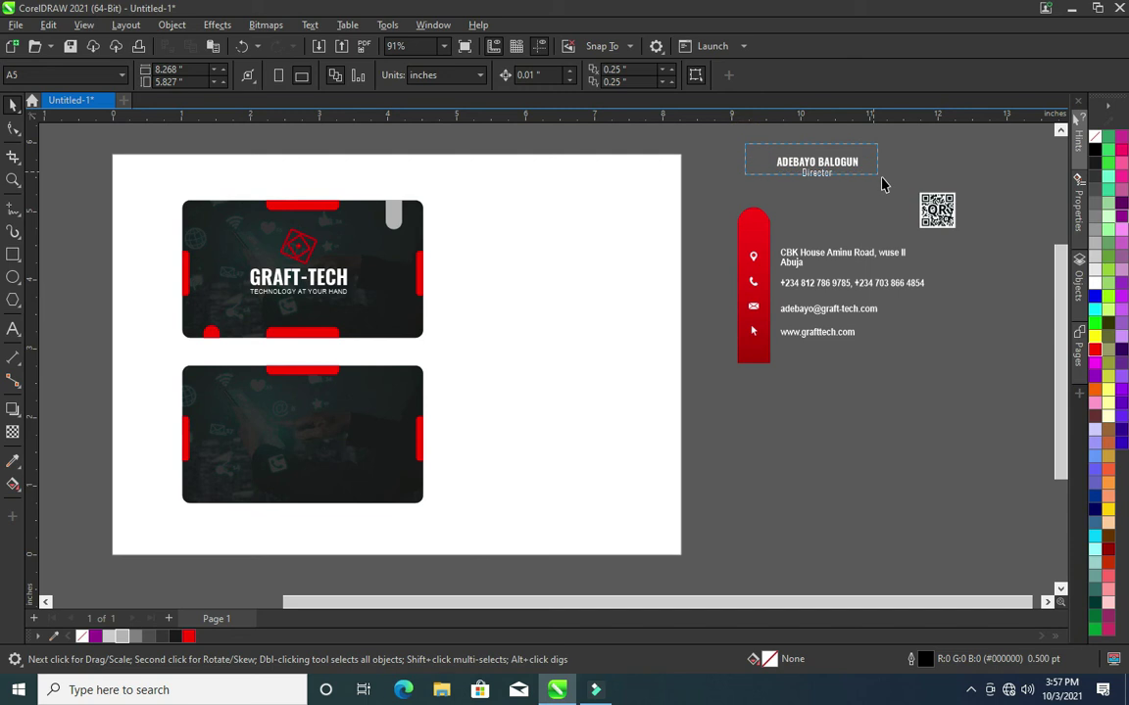
{"action": "left_click_drag", "start_coordinate": [745, 149], "coordinate": [863, 181]}
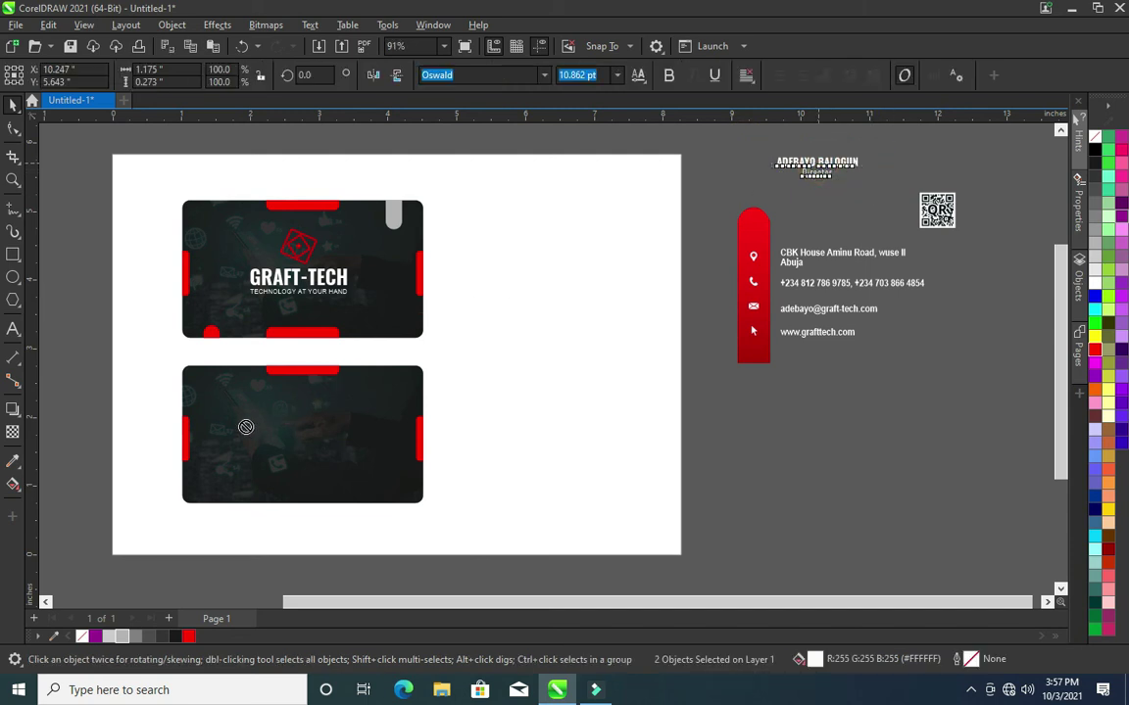
- Move the name and Director title onto the lower card's left side, nudged slightly right
{"action": "left_click_drag", "start_coordinate": [816, 165], "coordinate": [236, 442]}
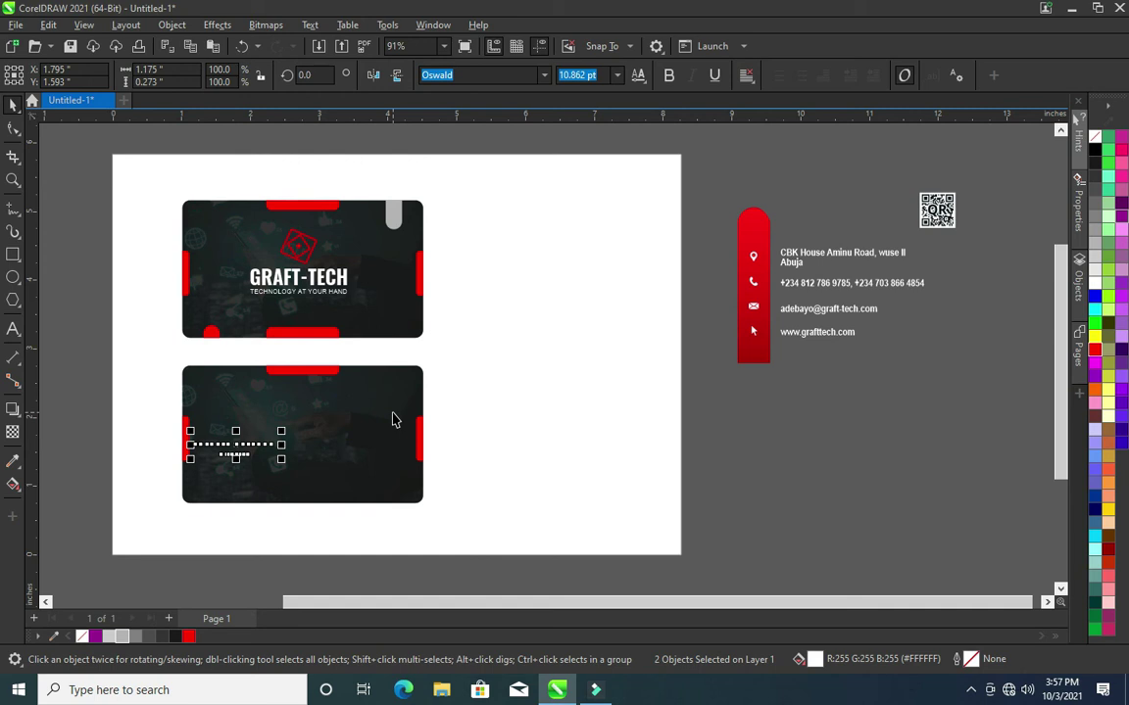
{"action": "key", "text": "Right"}
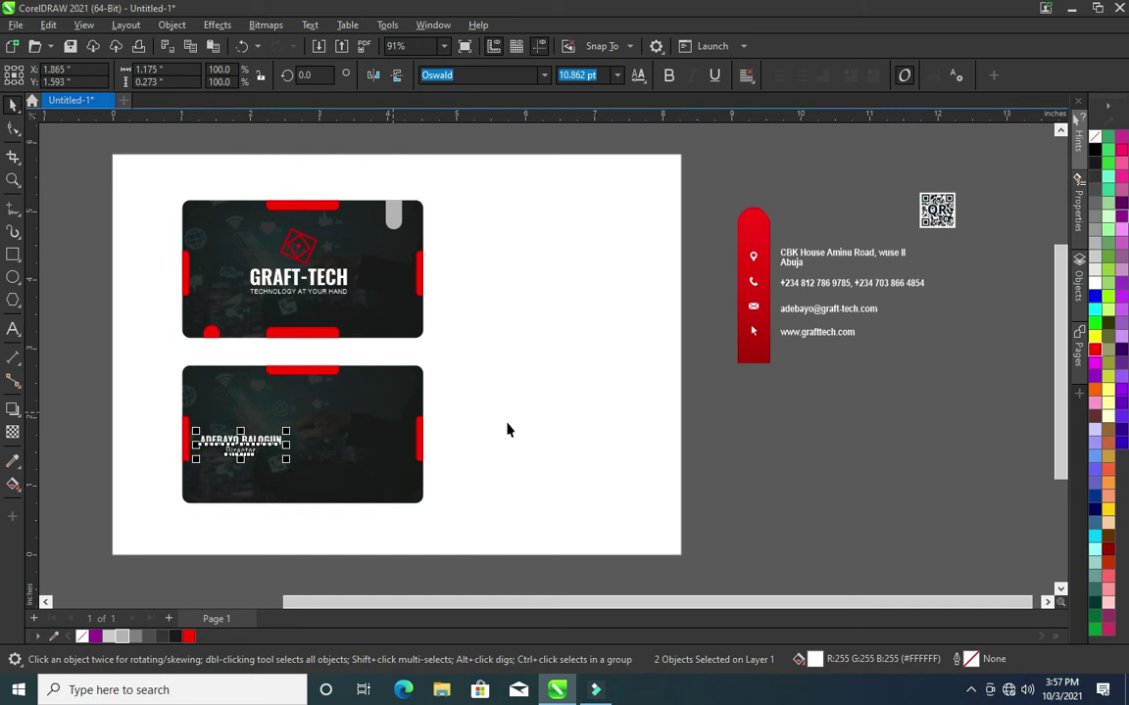
{"action": "left_click", "coordinate": [704, 476]}
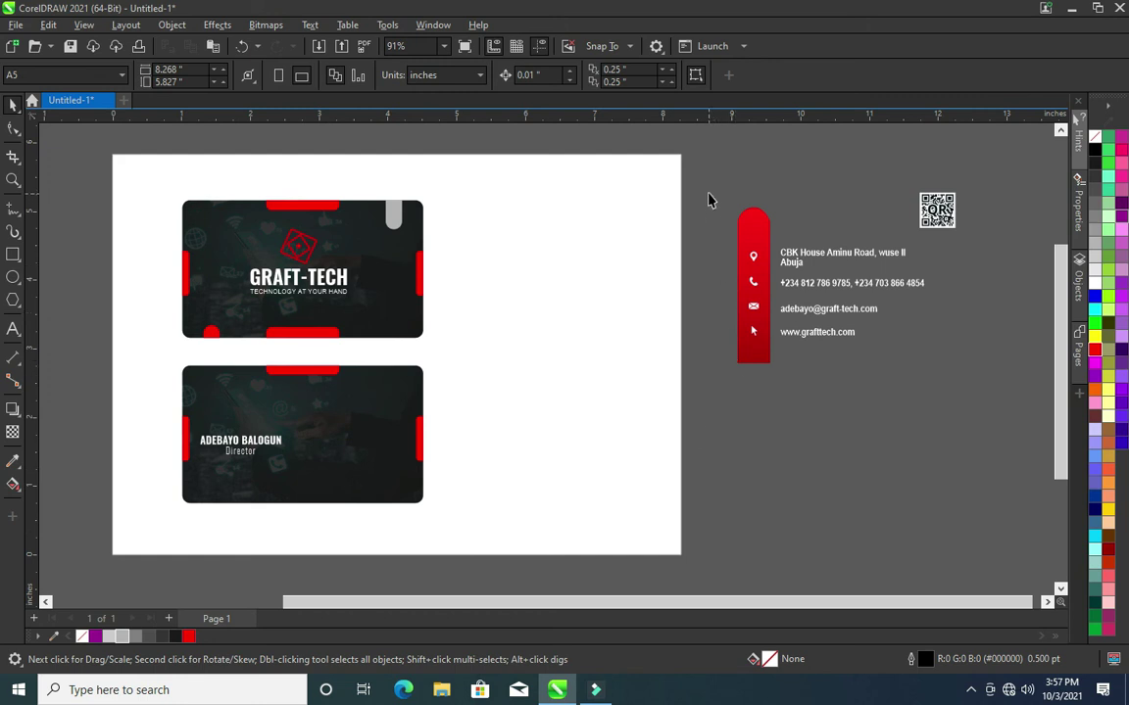
- Move the QR code aside, then scale the contact group down onto the back card's lower right
{"action": "left_click_drag", "start_coordinate": [926, 209], "coordinate": [965, 164]}
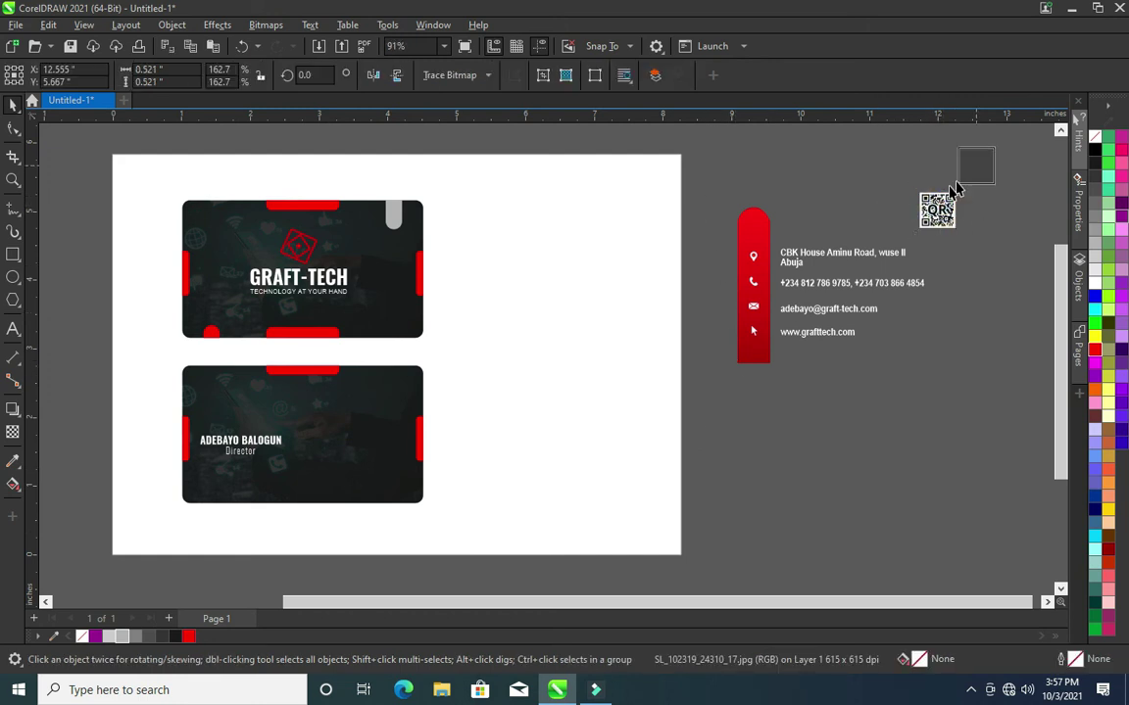
{"action": "left_click_drag", "start_coordinate": [716, 188], "coordinate": [980, 398]}
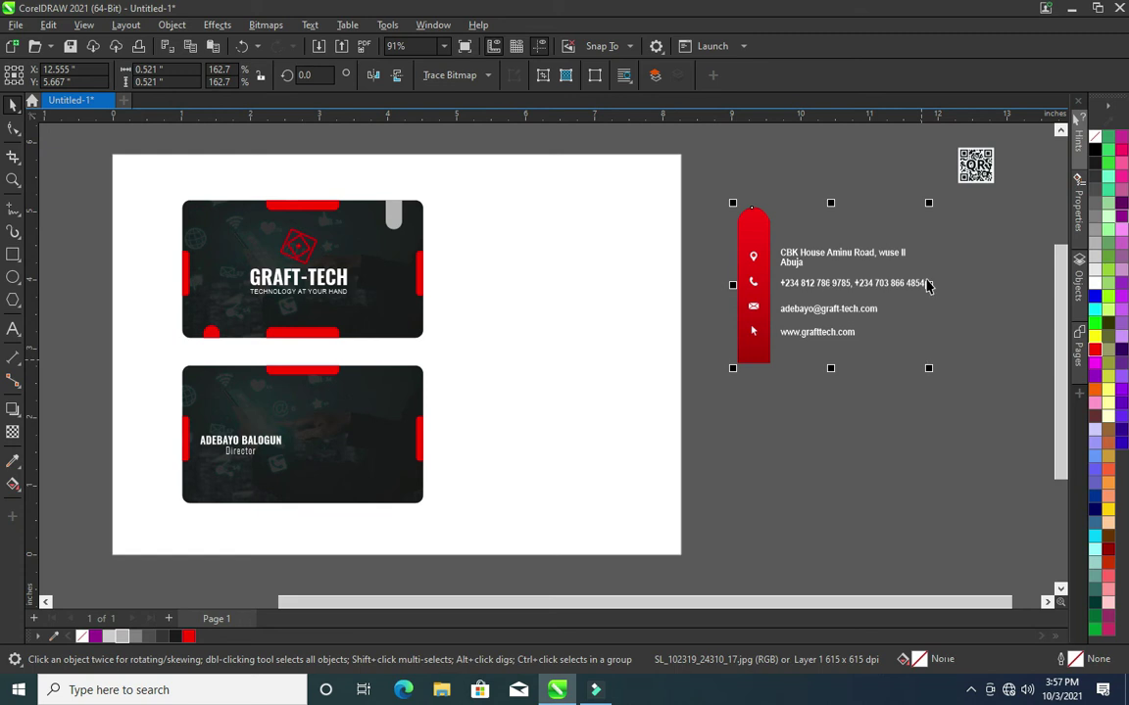
{"action": "mouse_move", "coordinate": [929, 203]}
{"action": "left_mouse_down"}
{"action": "mouse_move", "coordinate": [848, 310]}
{"action": "mouse_move", "coordinate": [806, 308]}
{"action": "mouse_move", "coordinate": [345, 483]}
{"action": "left_mouse_up"}
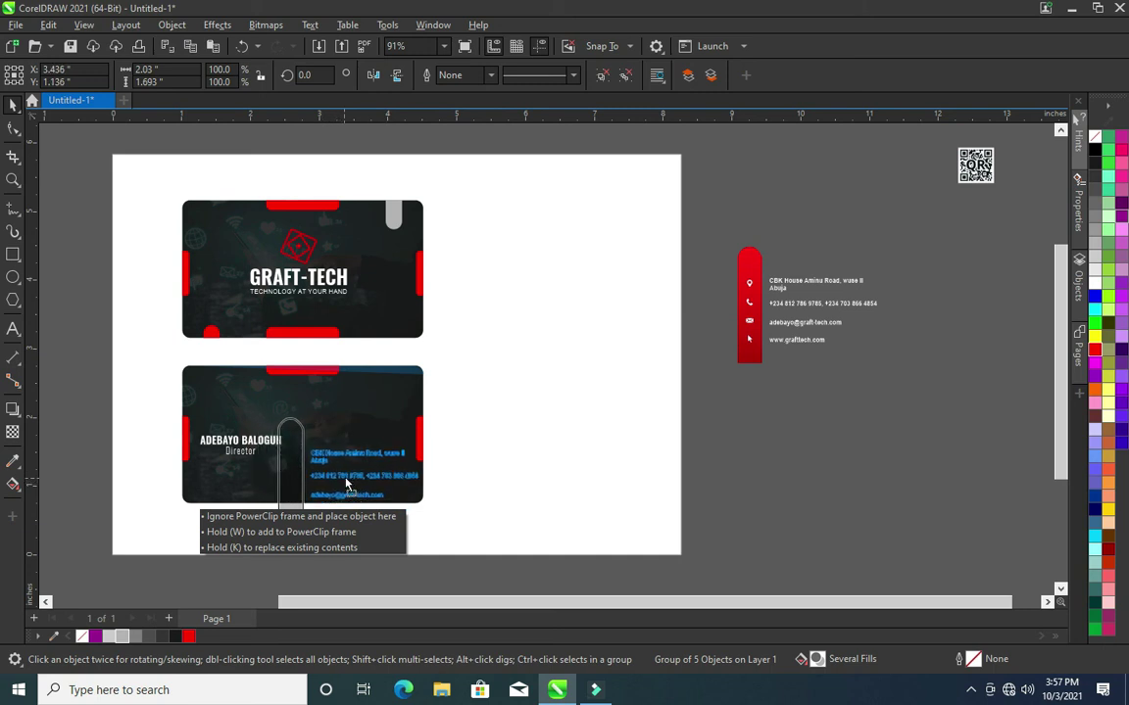
{"action": "left_click_drag", "start_coordinate": [345, 483], "coordinate": [369, 487]}
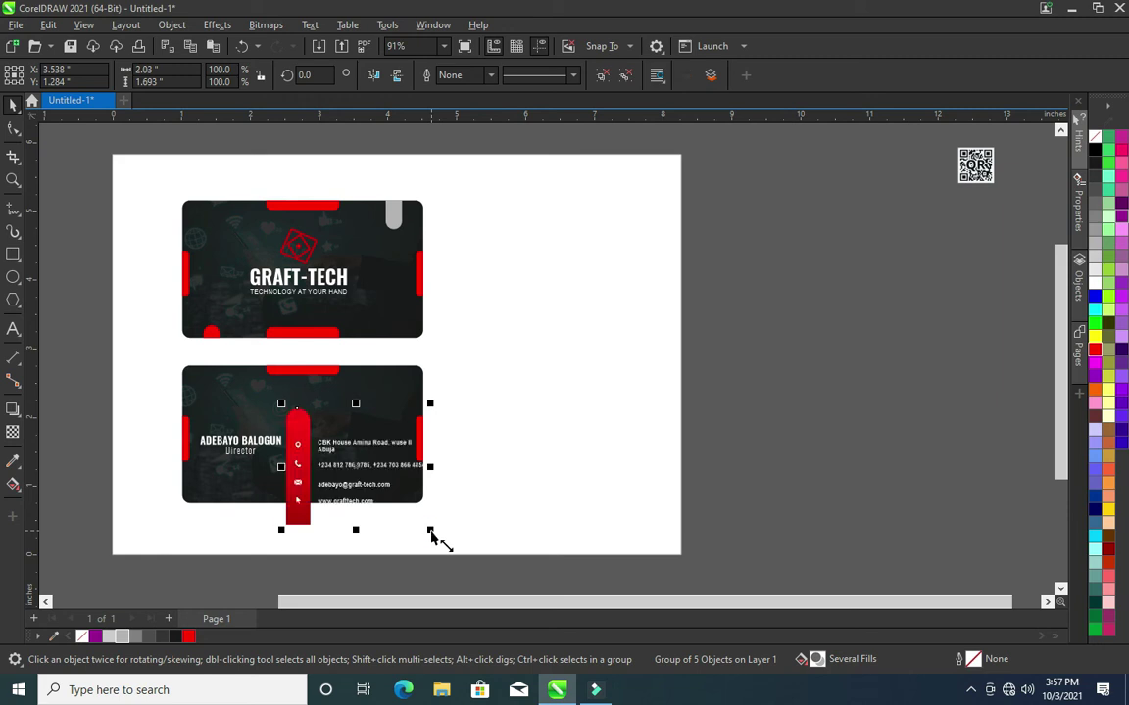
{"action": "mouse_move", "coordinate": [431, 530]}
{"action": "left_mouse_down"}
{"action": "mouse_move", "coordinate": [406, 534]}
{"action": "mouse_move", "coordinate": [402, 507]}
{"action": "left_mouse_up"}
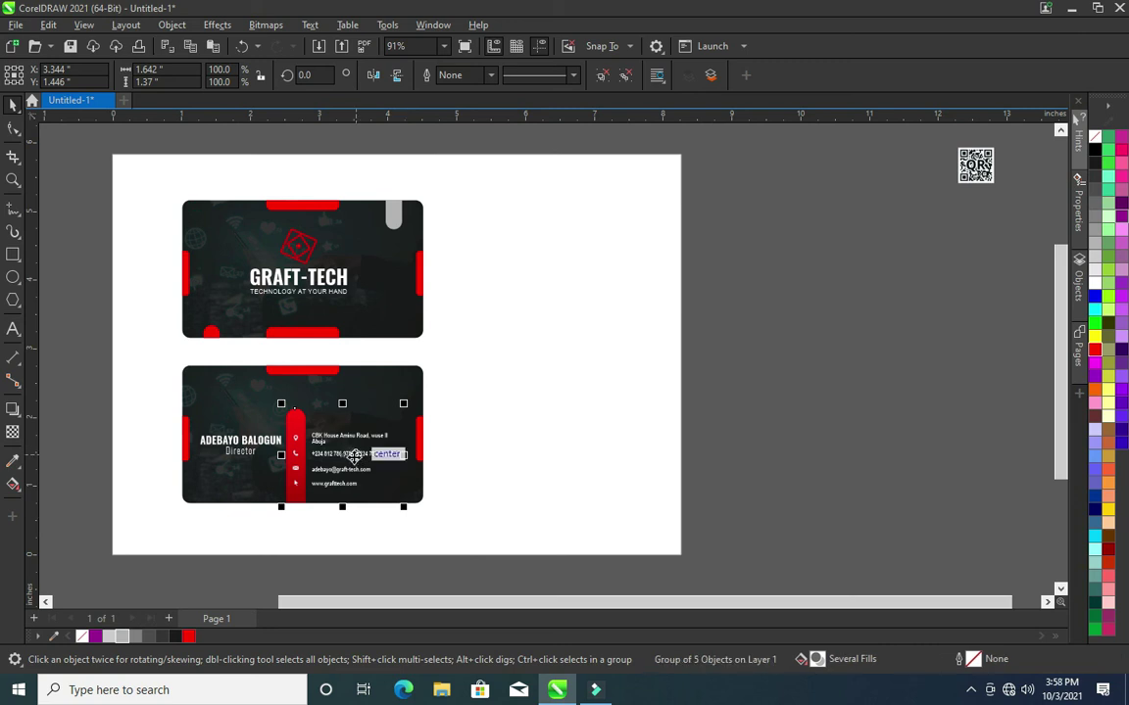
{"action": "mouse_move", "coordinate": [346, 457]}
{"action": "left_mouse_down"}
{"action": "mouse_move", "coordinate": [348, 469]}
{"action": "mouse_move", "coordinate": [346, 460]}
{"action": "left_mouse_up"}
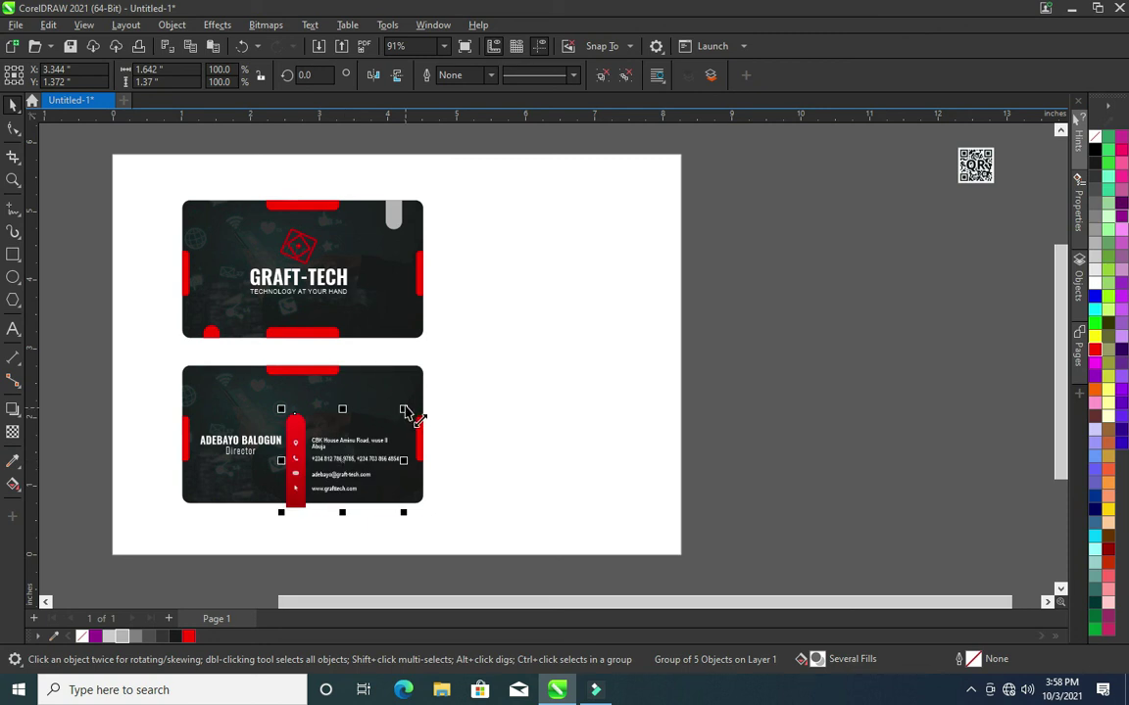
{"action": "left_click_drag", "start_coordinate": [403, 408], "coordinate": [390, 419]}
{"action": "left_click_drag", "start_coordinate": [340, 467], "coordinate": [340, 467]}
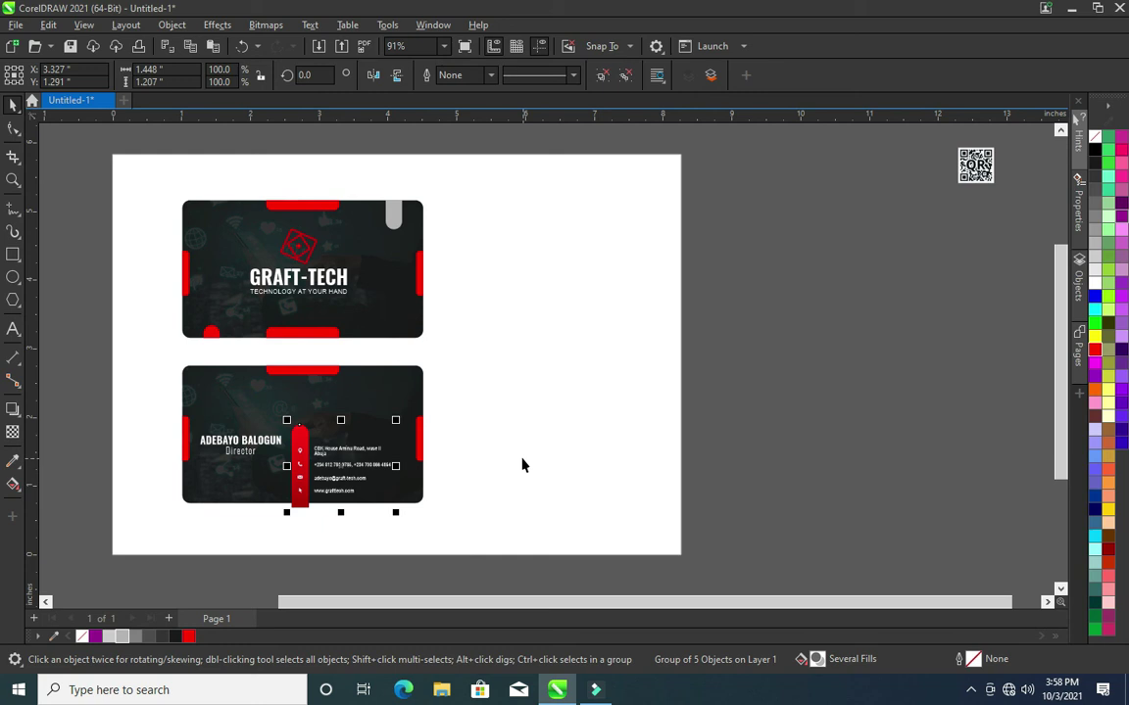
{"action": "left_click", "coordinate": [689, 436]}
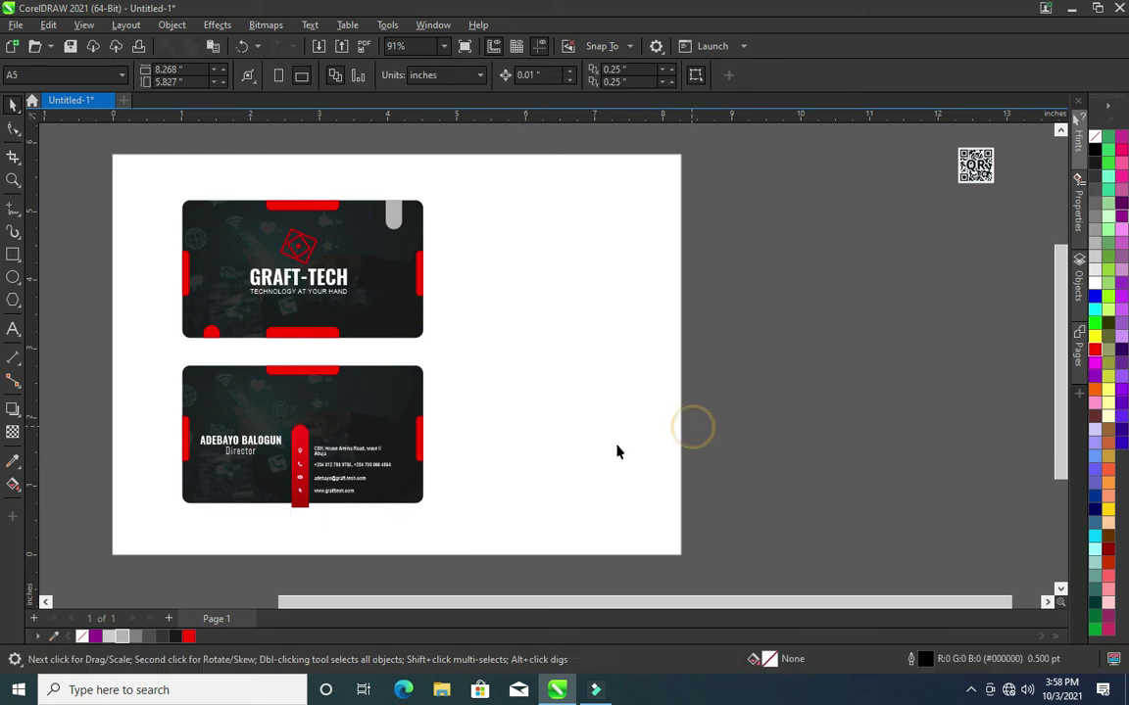
{"action": "left_click", "coordinate": [302, 480]}
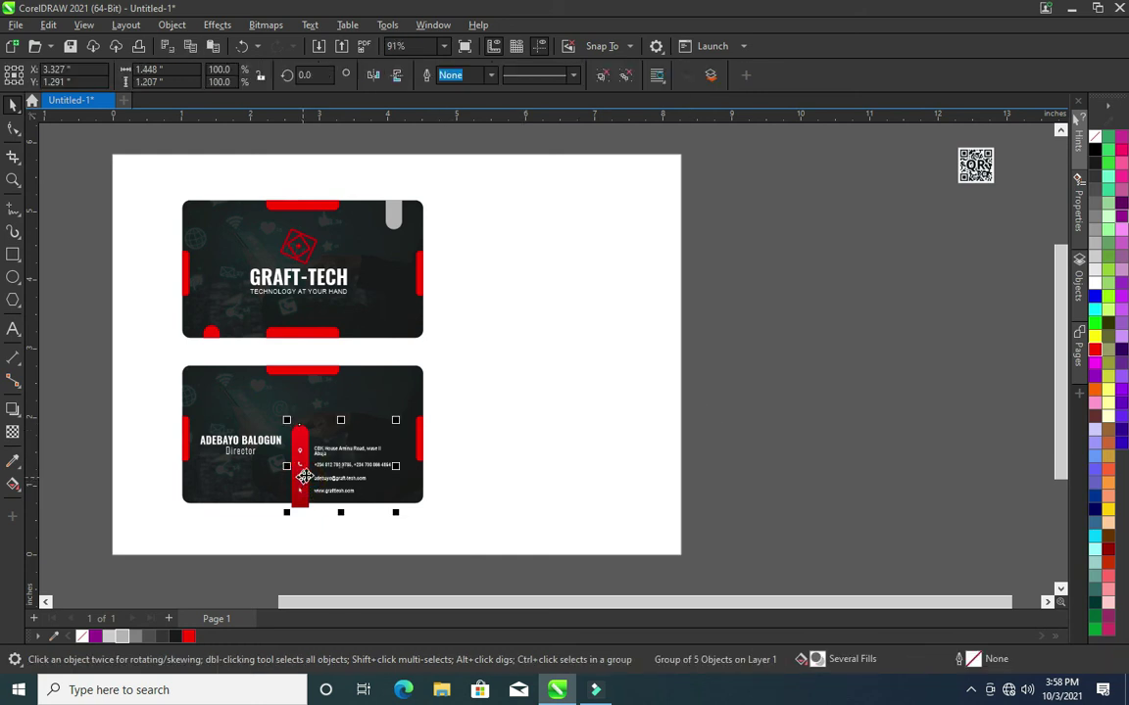
{"action": "left_click", "coordinate": [756, 453]}
{"action": "scroll", "coordinate": [266, 490], "scroll_direction": "up", "scroll_amount": 2}
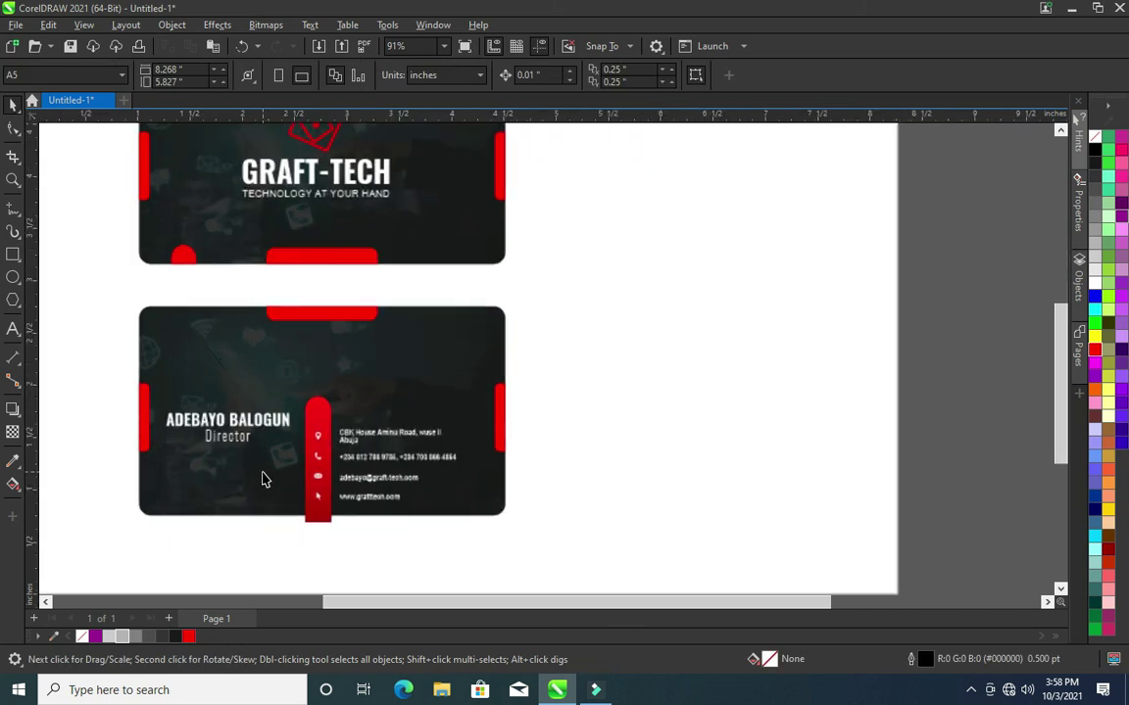
{"action": "scroll", "coordinate": [262, 480], "scroll_direction": "up", "scroll_amount": 1}
{"action": "scroll", "coordinate": [210, 469], "scroll_direction": "up", "scroll_amount": 1}
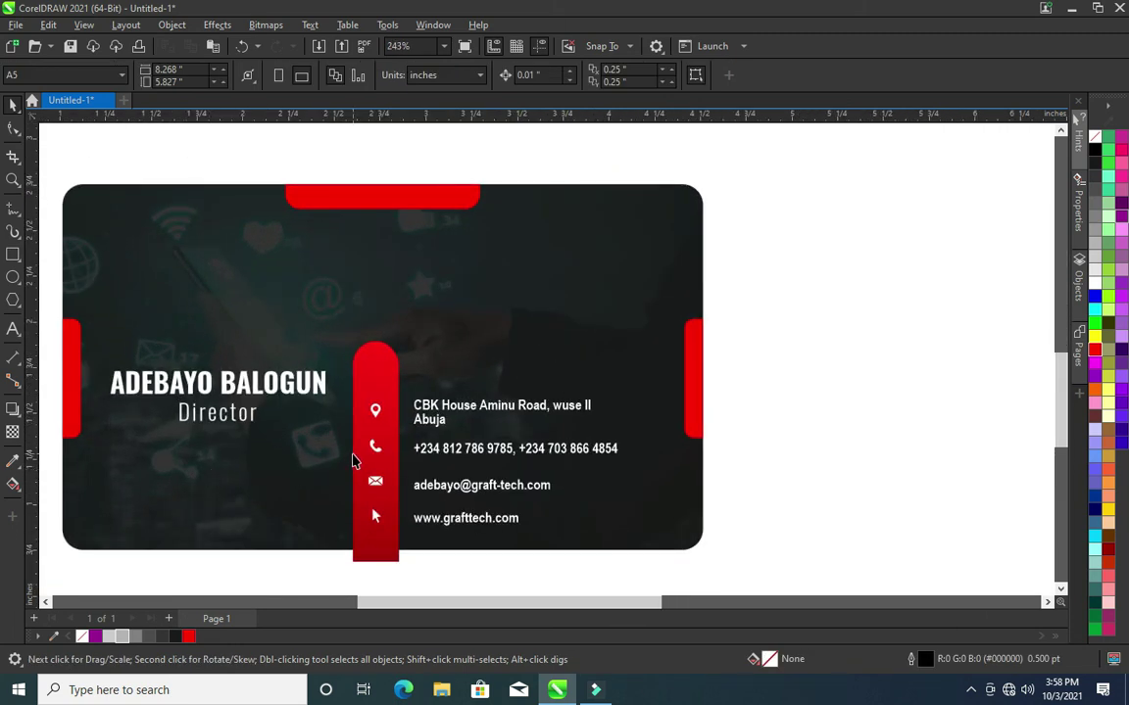
{"action": "scroll", "coordinate": [371, 453], "scroll_direction": "down", "scroll_amount": 1}
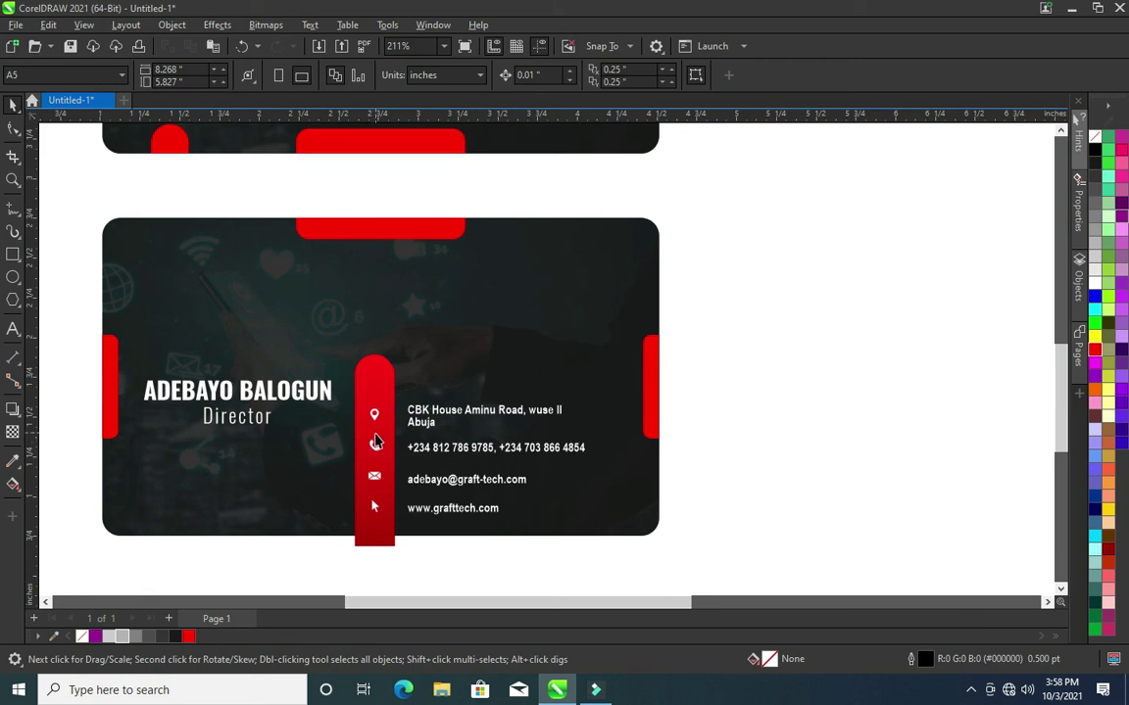
{"action": "left_click", "coordinate": [375, 437]}
{"action": "key", "text": "Right"}
{"action": "key", "text": "Right"}
- Nudge the contact group up two steps, PowerClip it inside the back card, and fit all objects
{"action": "scroll", "coordinate": [556, 407], "scroll_direction": "down", "scroll_amount": 1}
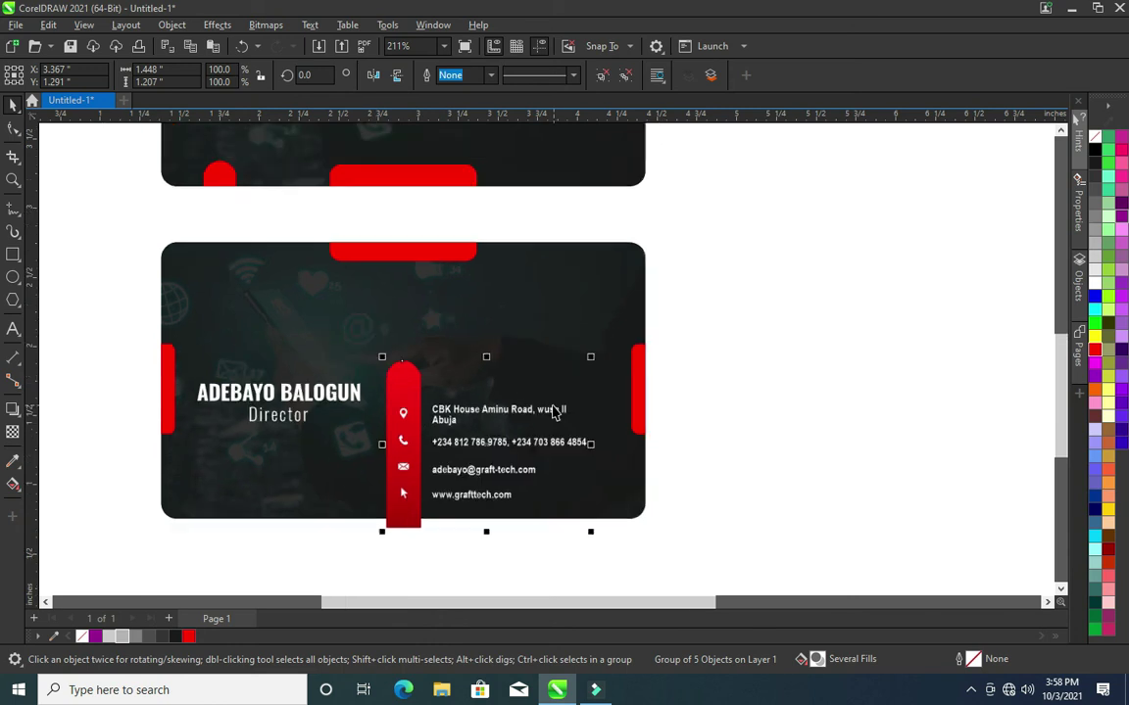
{"action": "key", "text": "Up"}
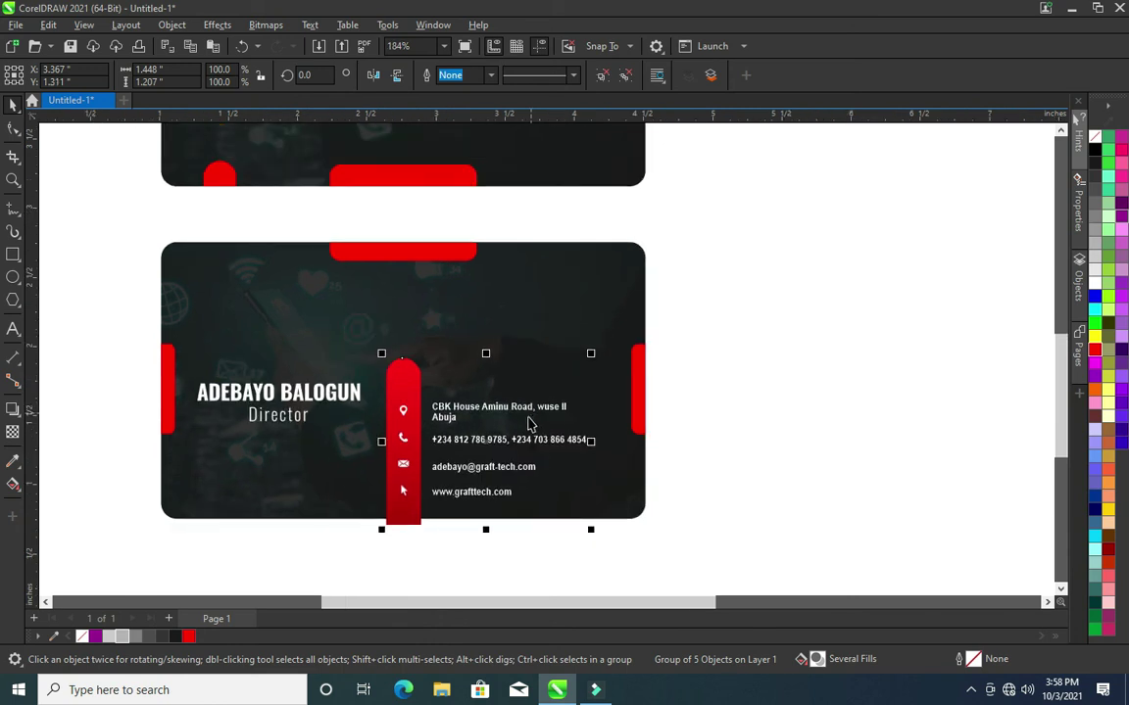
{"action": "key", "text": "Up"}
{"action": "right_click", "coordinate": [397, 439]}
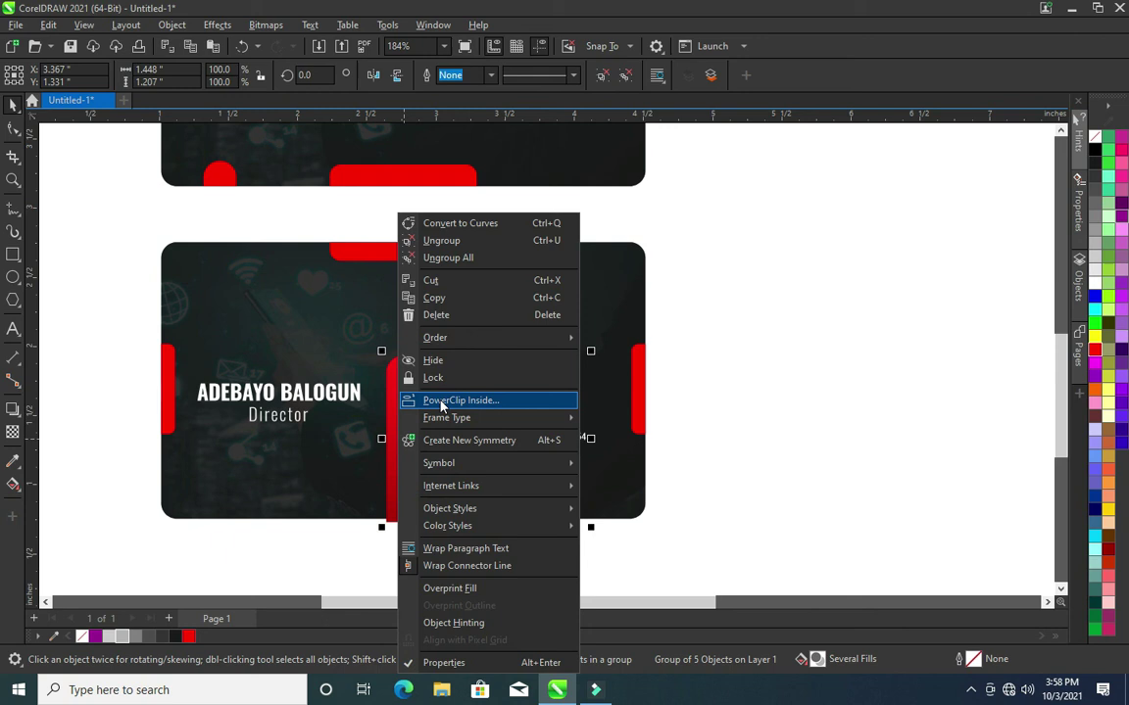
{"action": "left_click", "coordinate": [441, 398]}
{"action": "left_click", "coordinate": [212, 469]}
{"action": "left_click", "coordinate": [750, 393]}
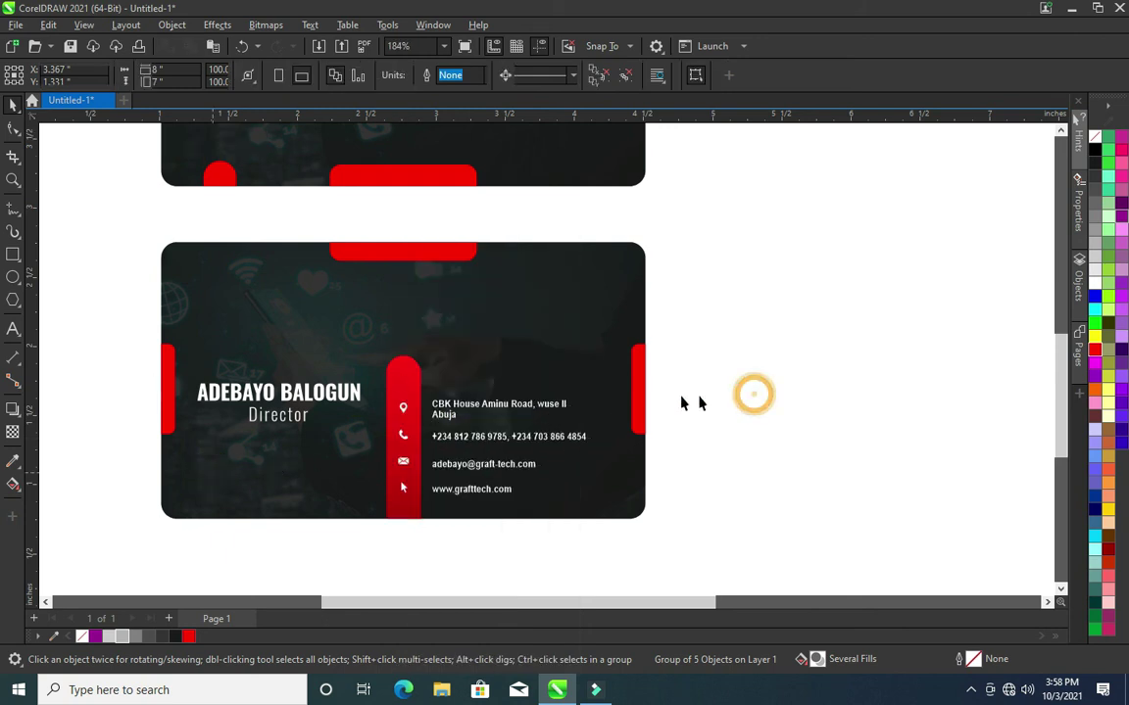
{"action": "key", "text": "F4"}
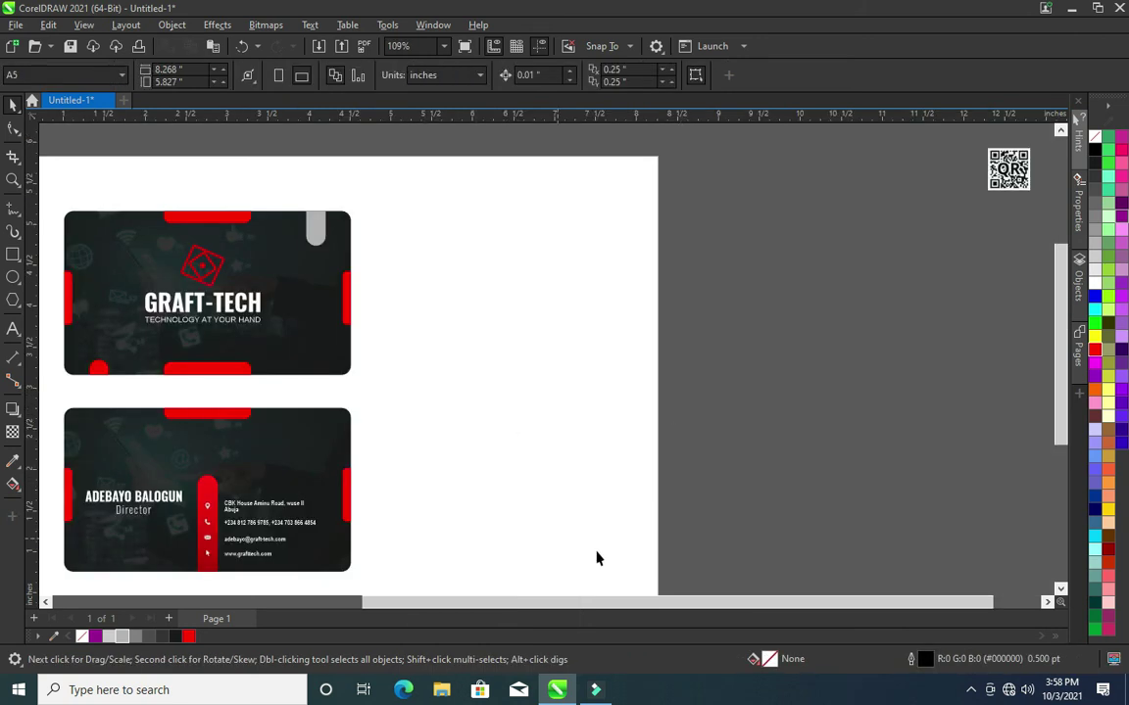
- Drag the QR code onto the front card's lower left, beneath the GRAFT-TECH logo
{"action": "left_click", "coordinate": [1009, 168]}
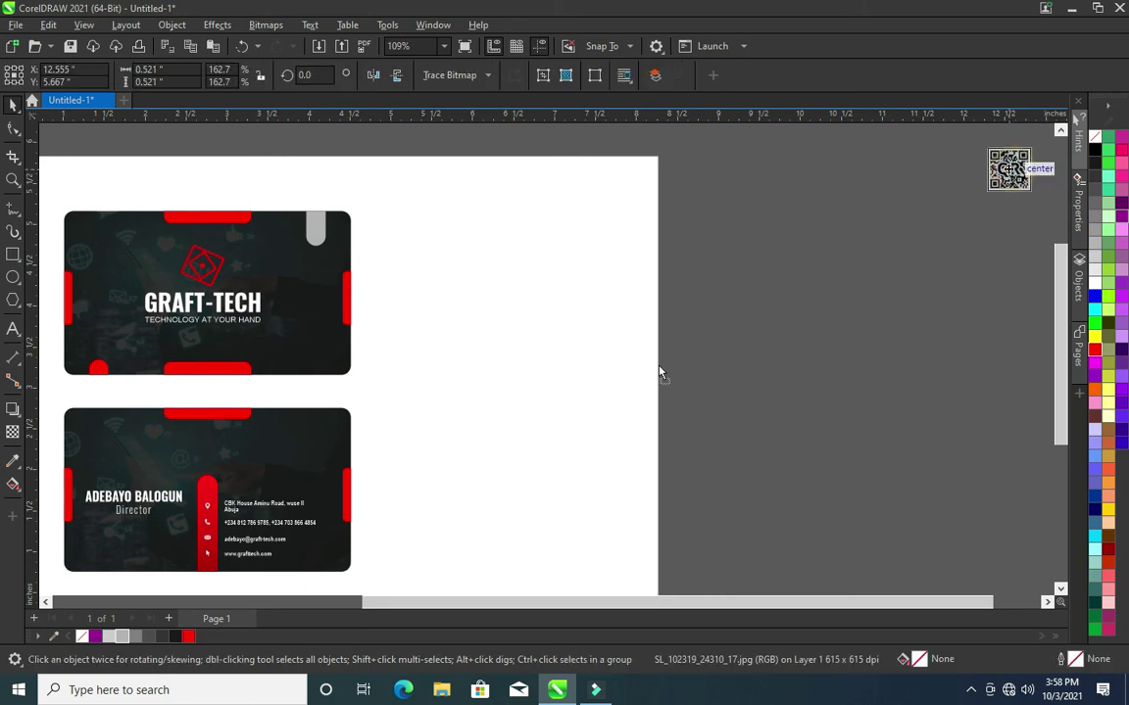
{"action": "left_click_drag", "start_coordinate": [659, 373], "coordinate": [658, 372]}
{"action": "left_click_drag", "start_coordinate": [737, 606], "coordinate": [598, 602]}
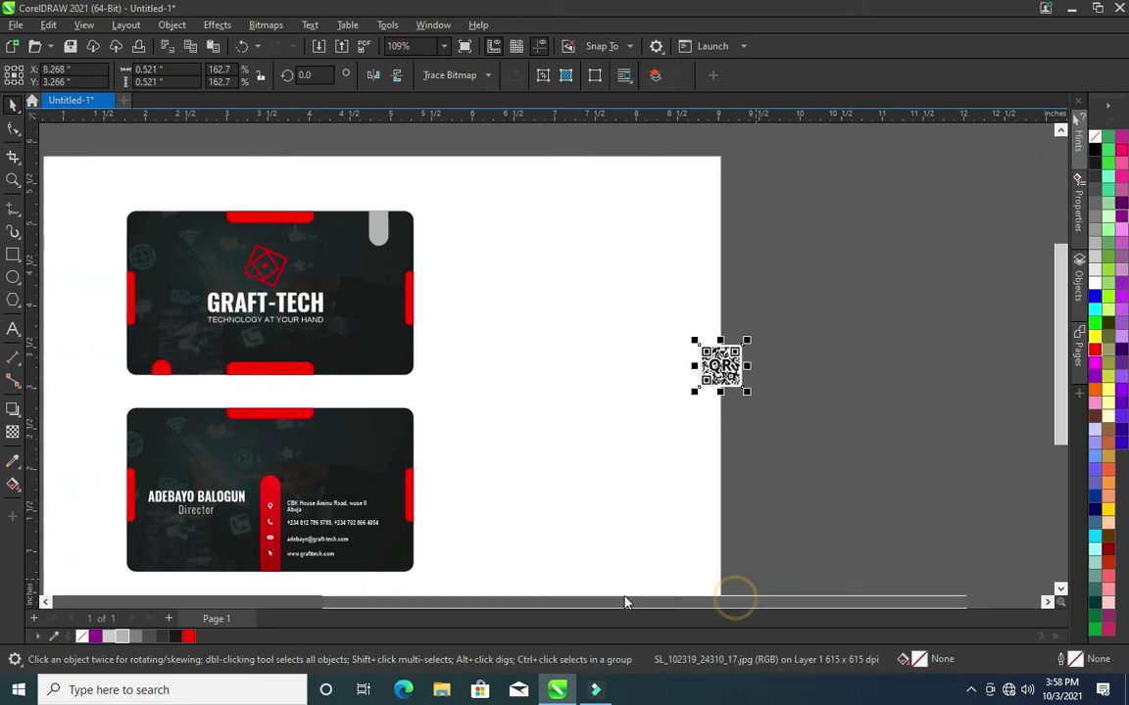
{"action": "left_click_drag", "start_coordinate": [895, 375], "coordinate": [336, 351]}
{"action": "scroll", "coordinate": [334, 363], "scroll_direction": "up", "scroll_amount": 2}
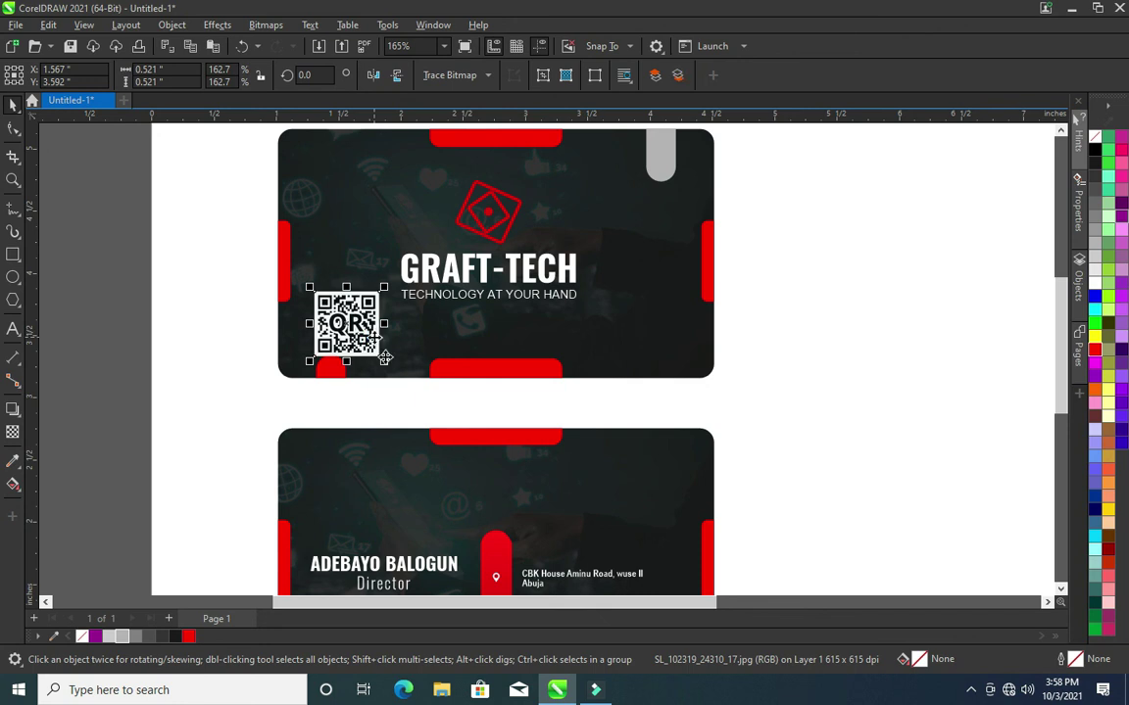
{"action": "scroll", "coordinate": [436, 429], "scroll_direction": "down", "scroll_amount": 1}
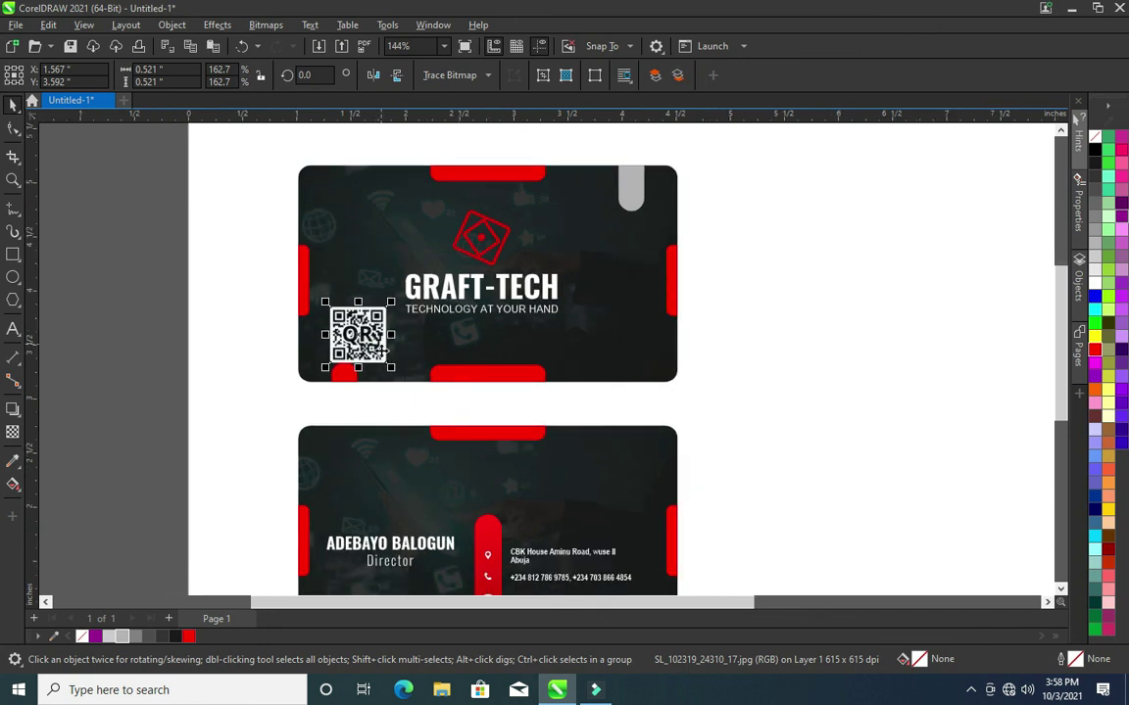
{"action": "left_click", "coordinate": [342, 377]}
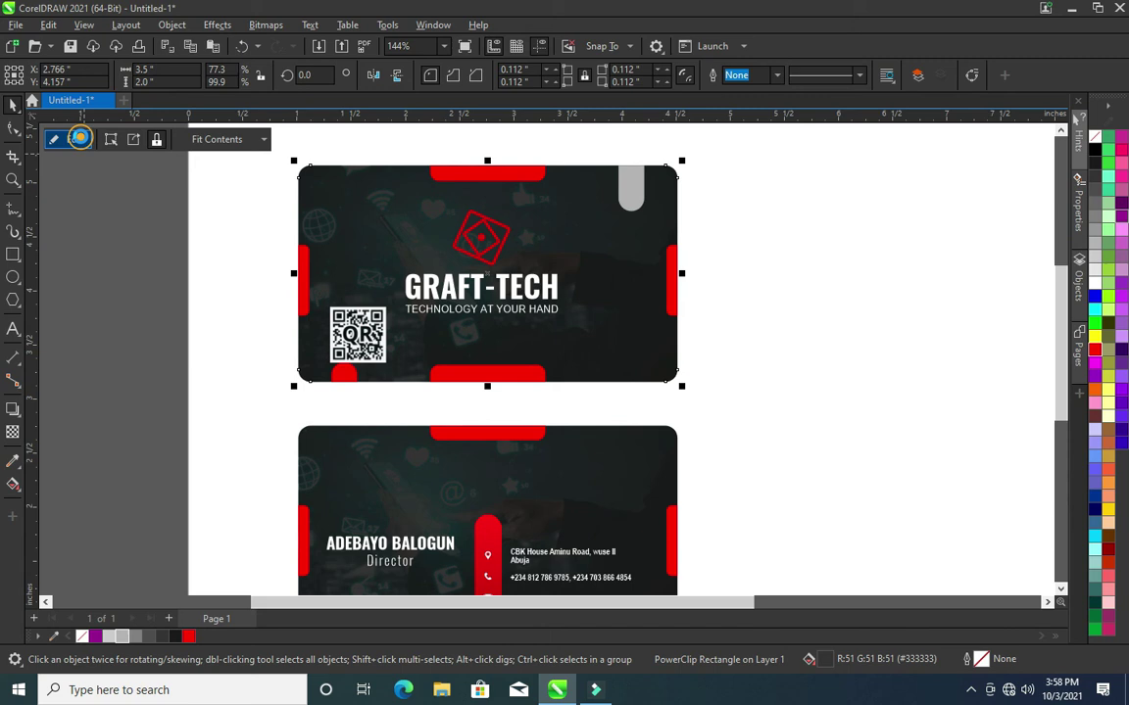
- Edit the front card's PowerClip, delete the small red rounded shape and grey pill, then finish
{"action": "left_click", "coordinate": [83, 140]}
{"action": "left_click", "coordinate": [116, 285]}
{"action": "left_click", "coordinate": [340, 436]}
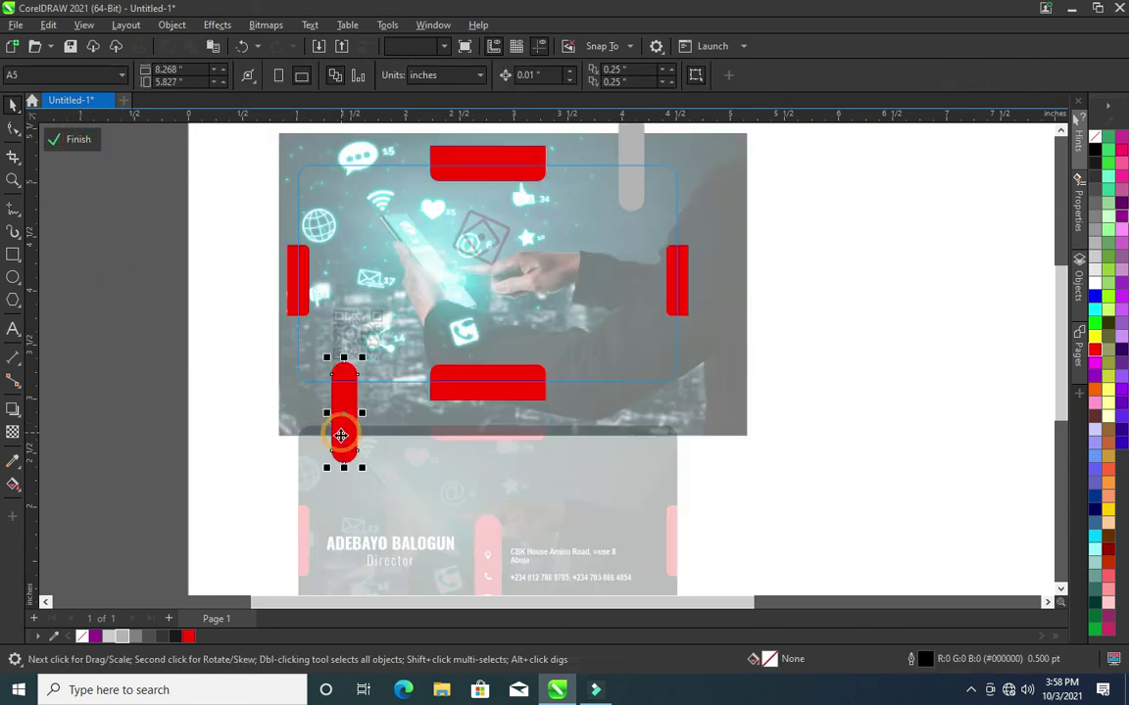
{"action": "key", "text": "Delete"}
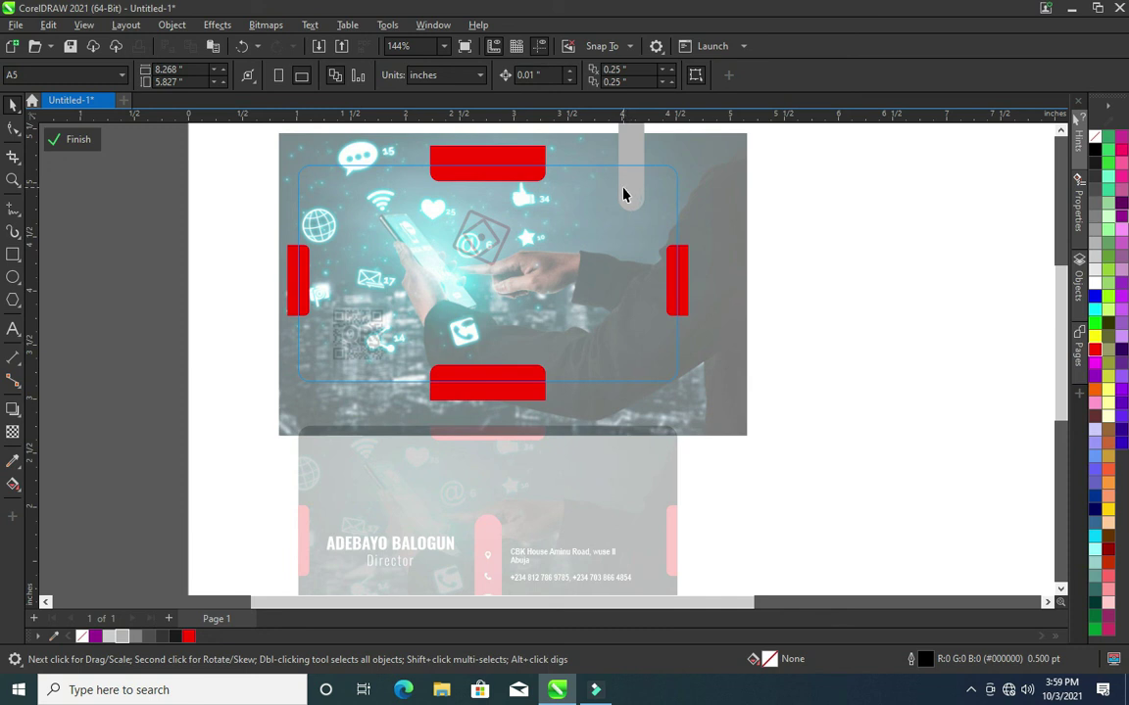
{"action": "left_click", "coordinate": [623, 194]}
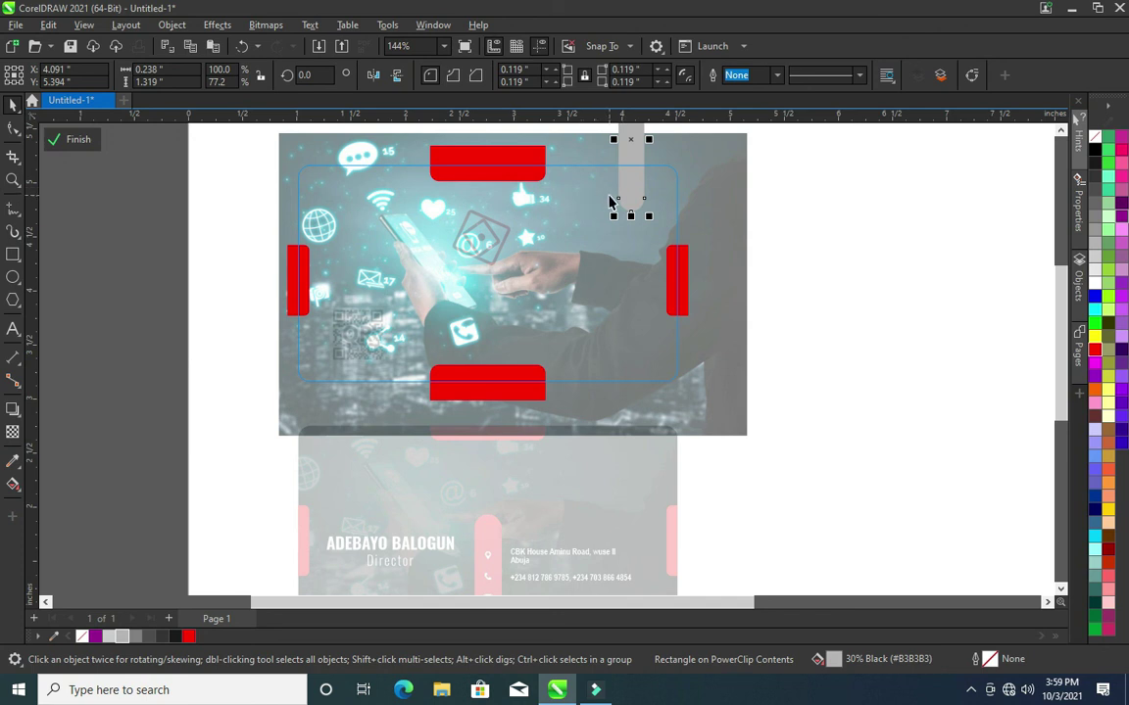
{"action": "key", "text": "Delete"}
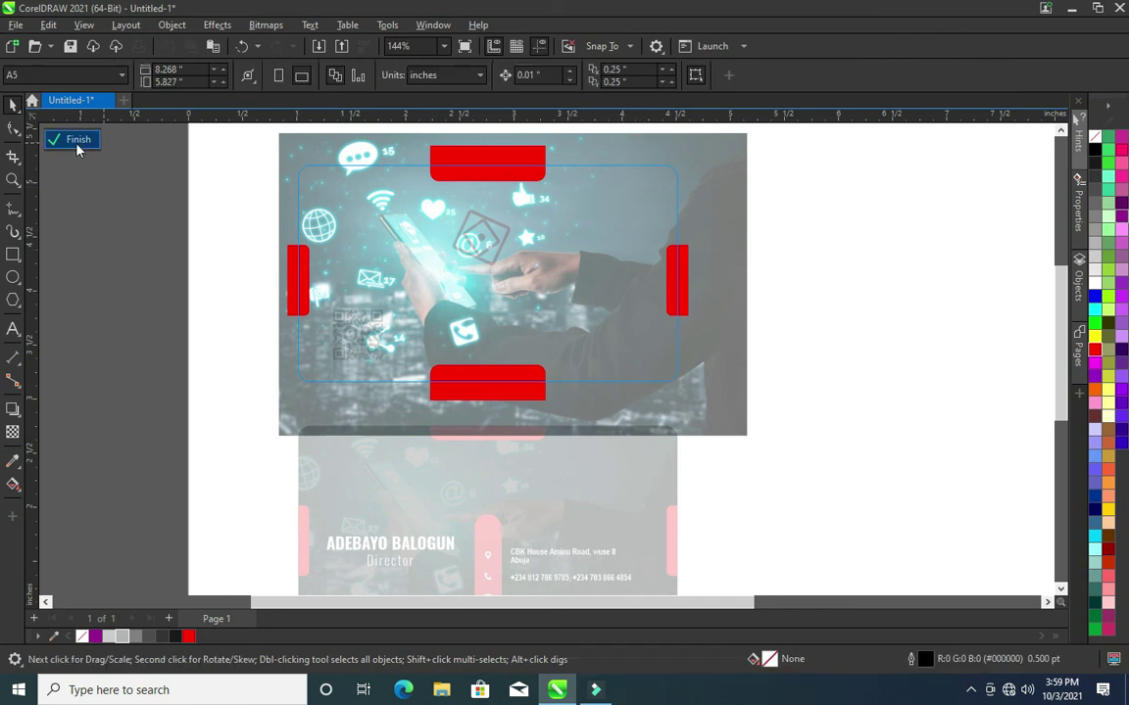
{"action": "left_click", "coordinate": [79, 141]}
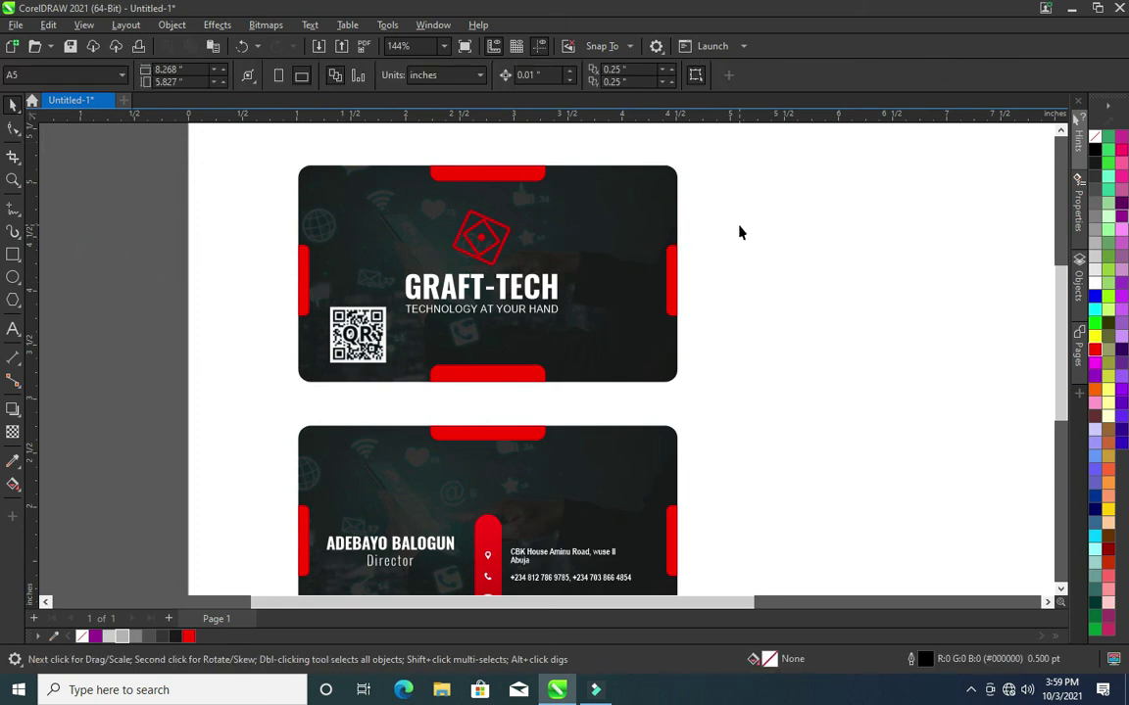
{"action": "scroll", "coordinate": [740, 232], "scroll_direction": "down", "scroll_amount": 1}
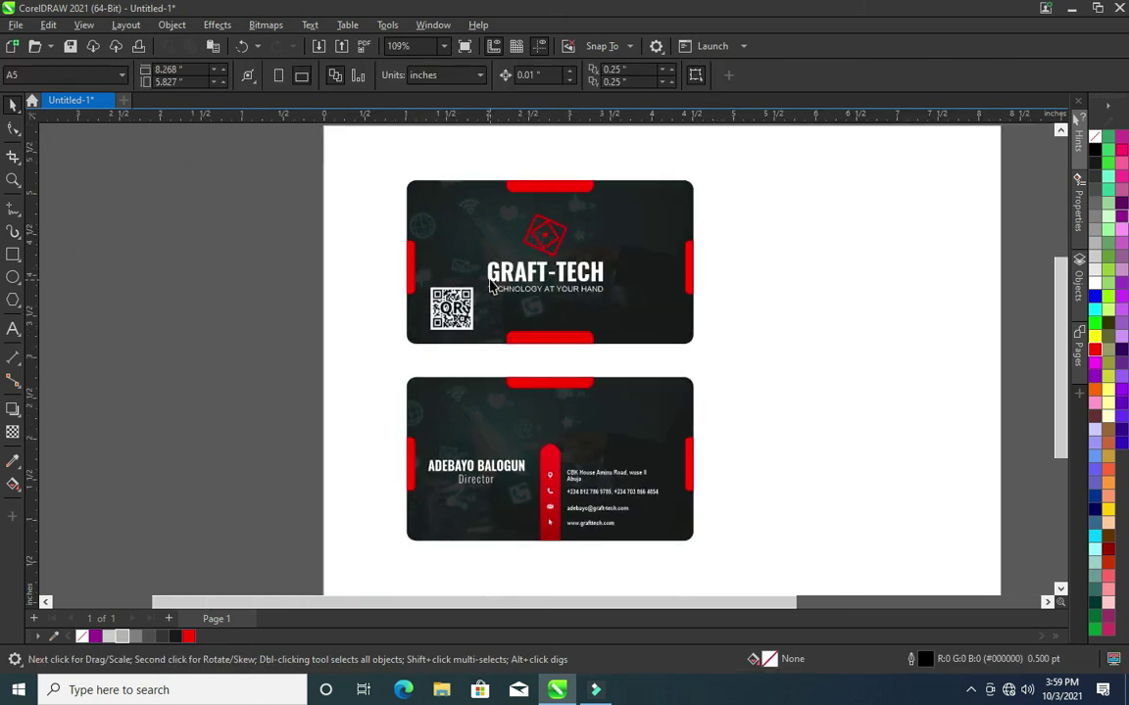
- Nudge the front card's bottom red tab slightly lower and check the top tab's placement
{"action": "scroll", "coordinate": [491, 283], "scroll_direction": "down", "scroll_amount": 1}
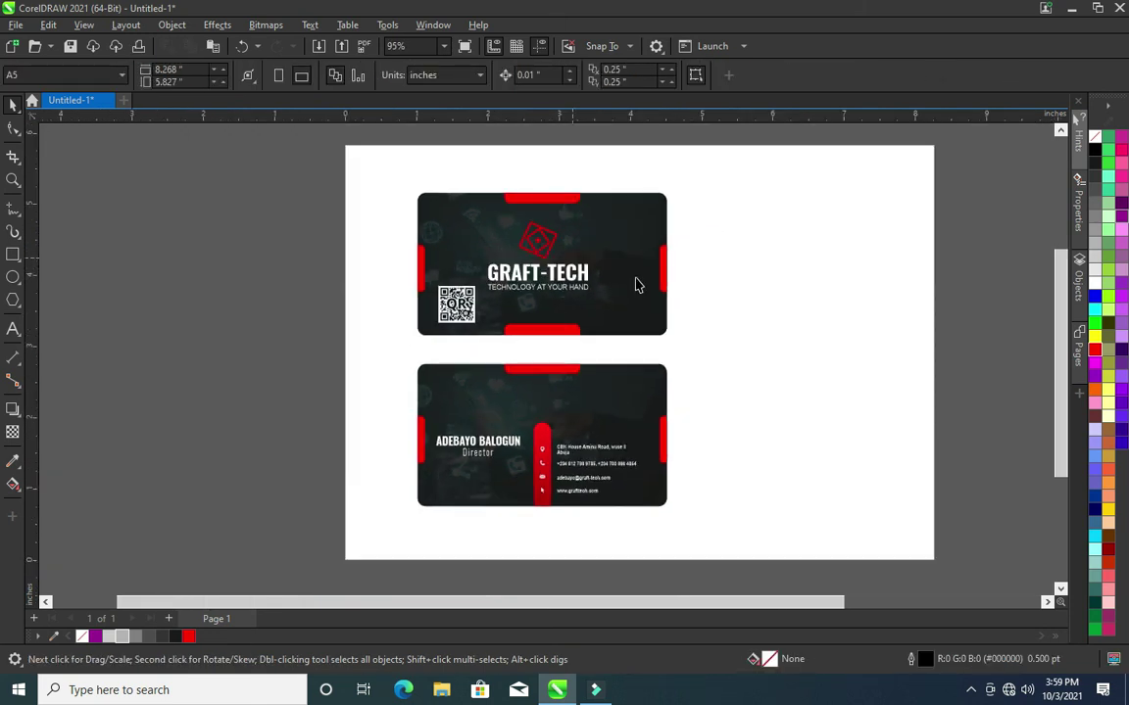
{"action": "left_click", "coordinate": [537, 333]}
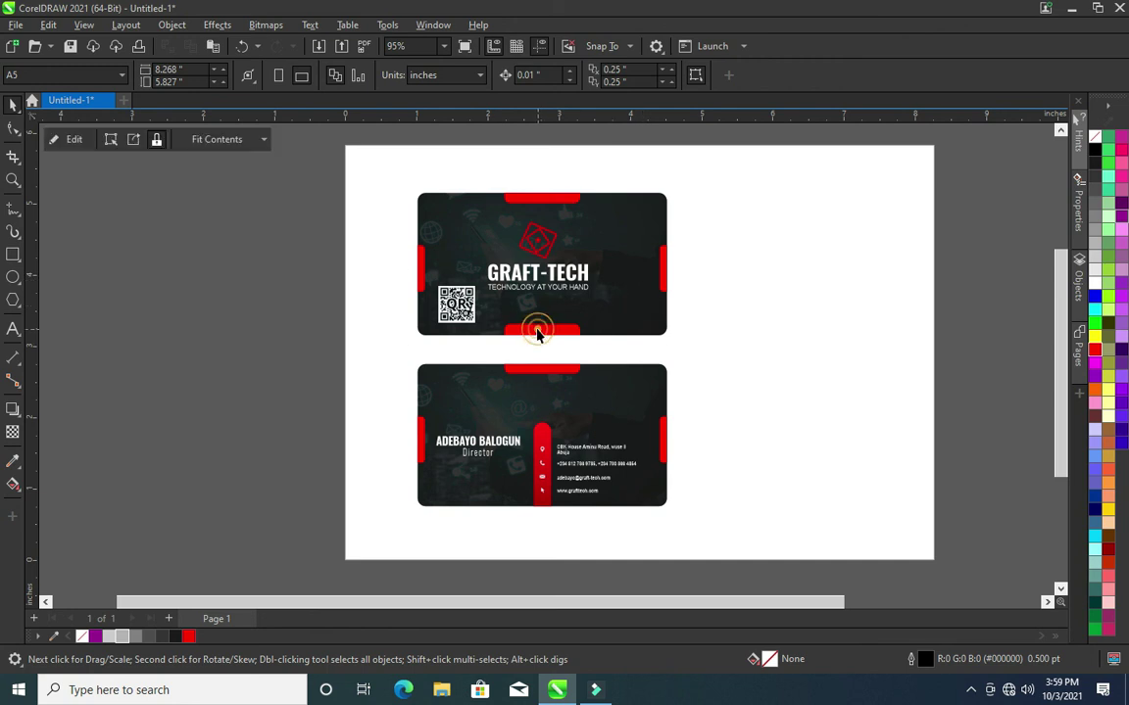
{"action": "left_click", "coordinate": [538, 331], "text": "ctrl"}
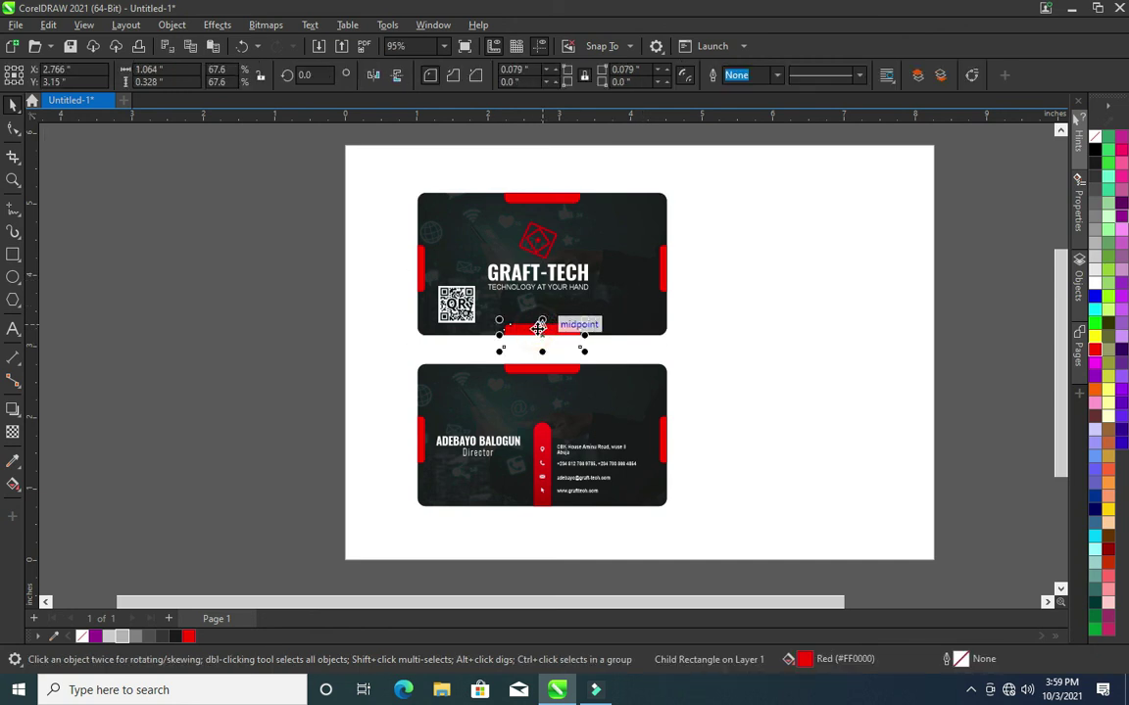
{"action": "left_click_drag", "start_coordinate": [542, 330], "coordinate": [542, 335]}
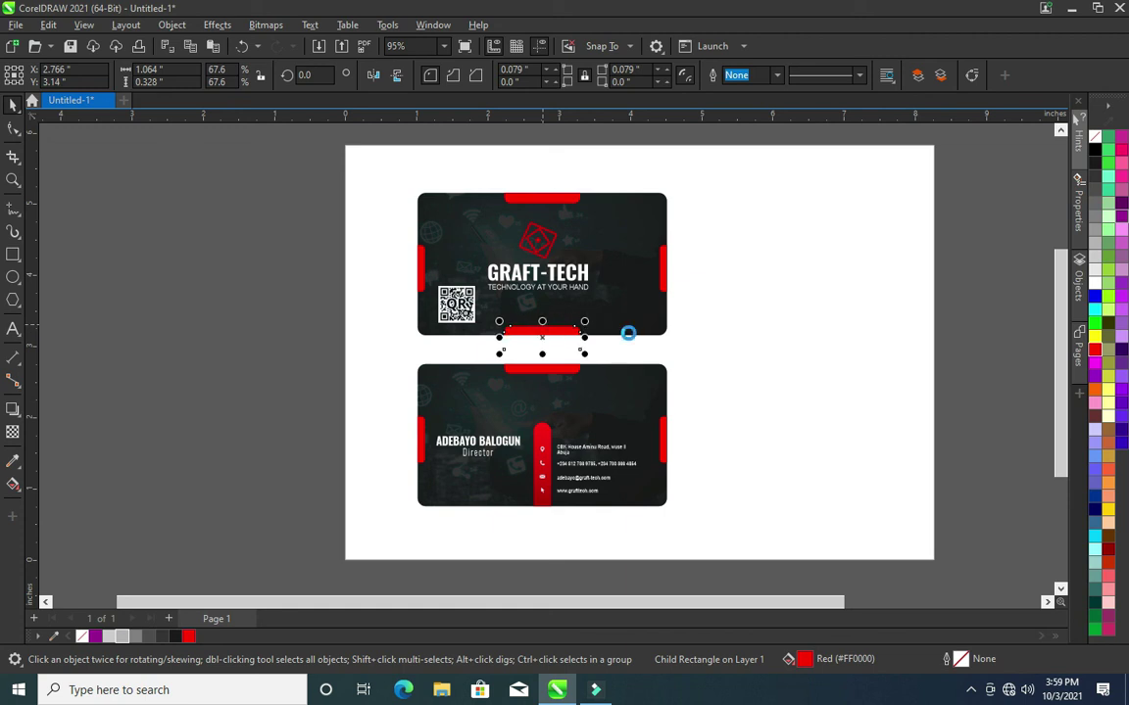
{"action": "left_click", "coordinate": [564, 201], "text": "ctrl"}
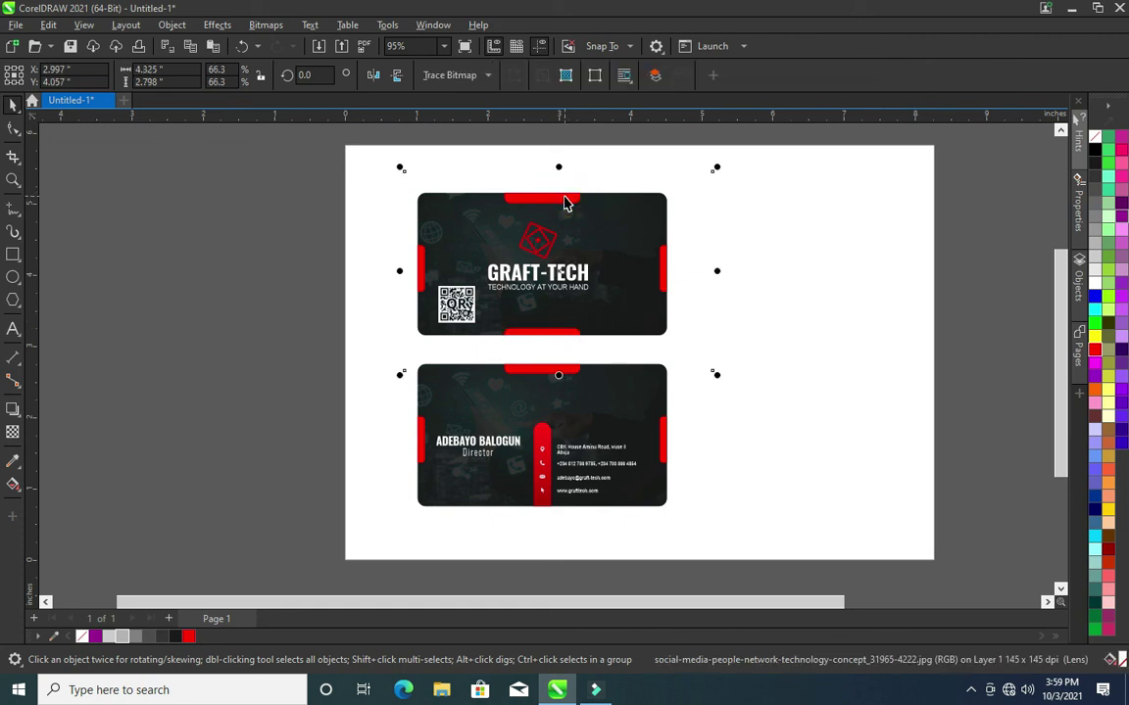
{"action": "left_click", "coordinate": [565, 201]}
{"action": "left_click", "coordinate": [565, 198], "text": "ctrl"}
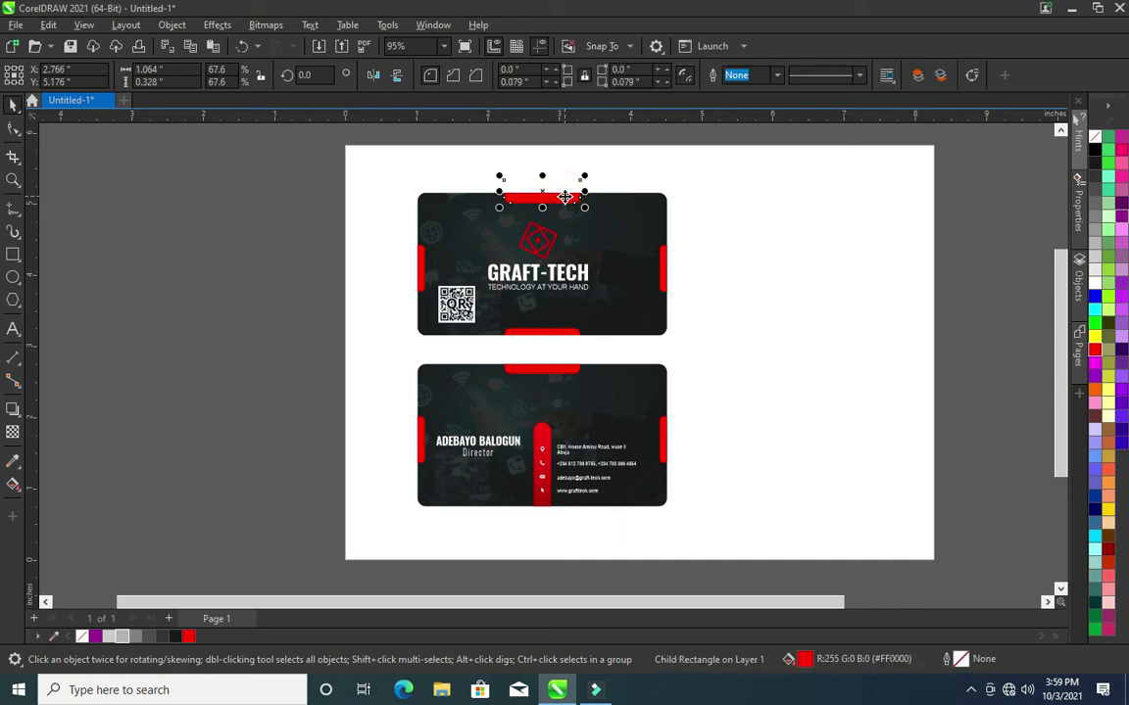
{"action": "left_click", "coordinate": [829, 265]}
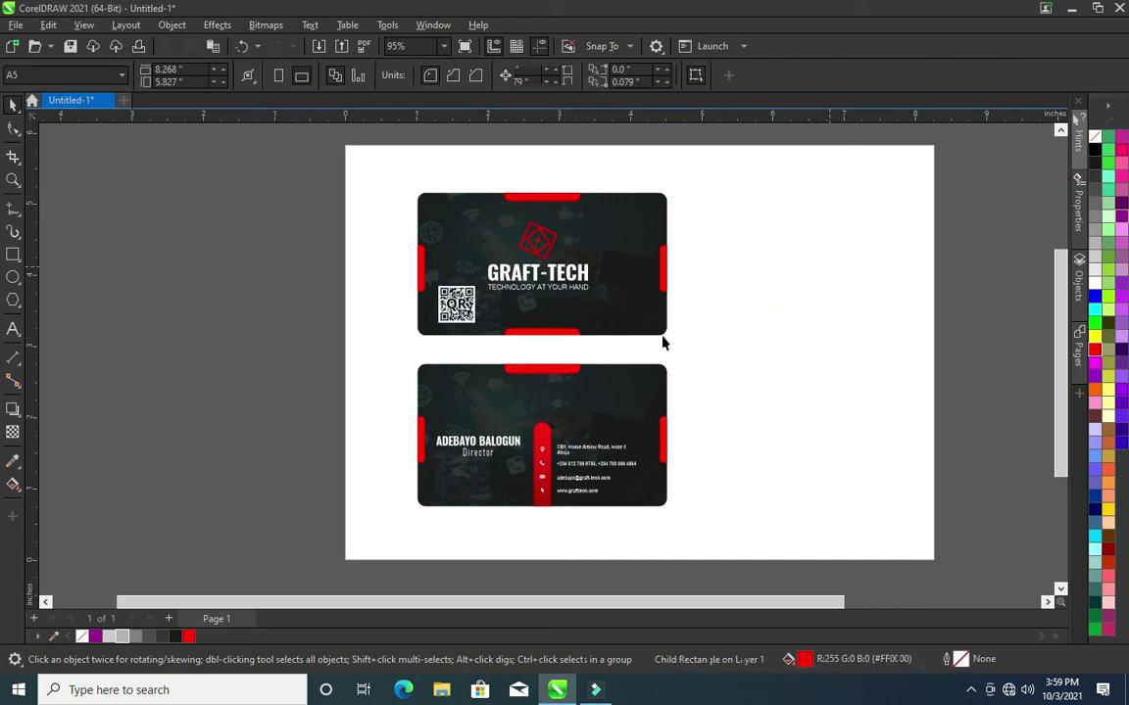
{"action": "scroll", "coordinate": [471, 306], "scroll_direction": "up", "scroll_amount": 1}
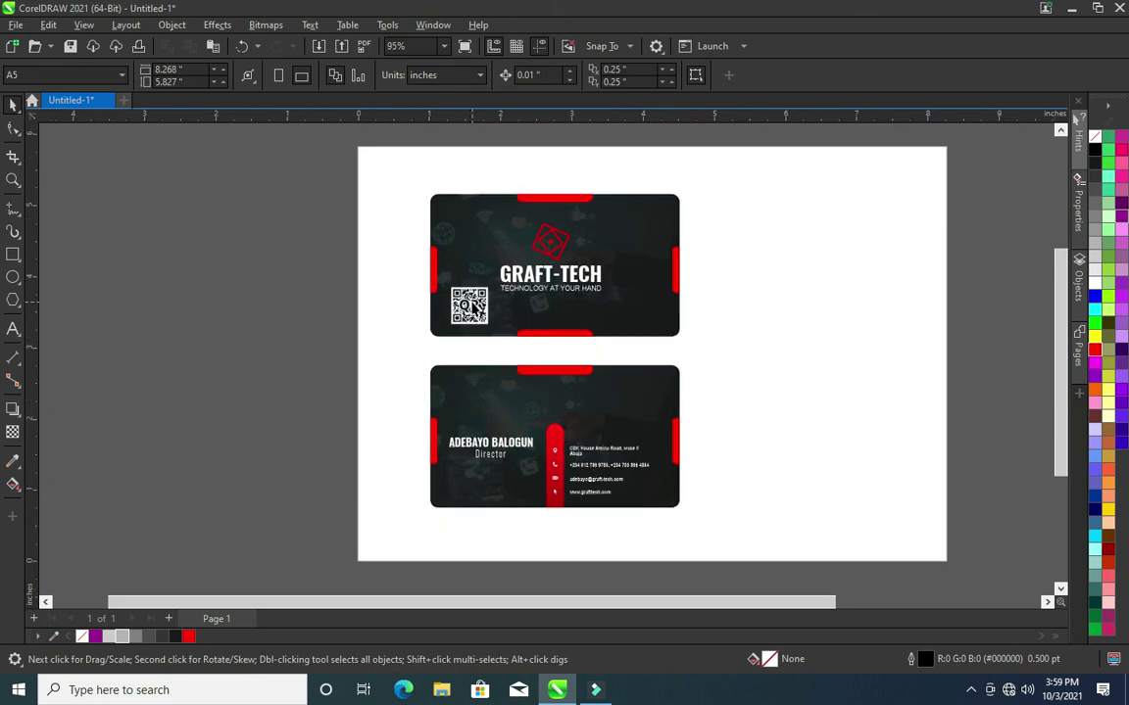
- Shrink the front card's QR code slightly from its corner, to about 145.6%
{"action": "scroll", "coordinate": [471, 305], "scroll_direction": "up", "scroll_amount": 1}
{"action": "left_click", "coordinate": [470, 305]}
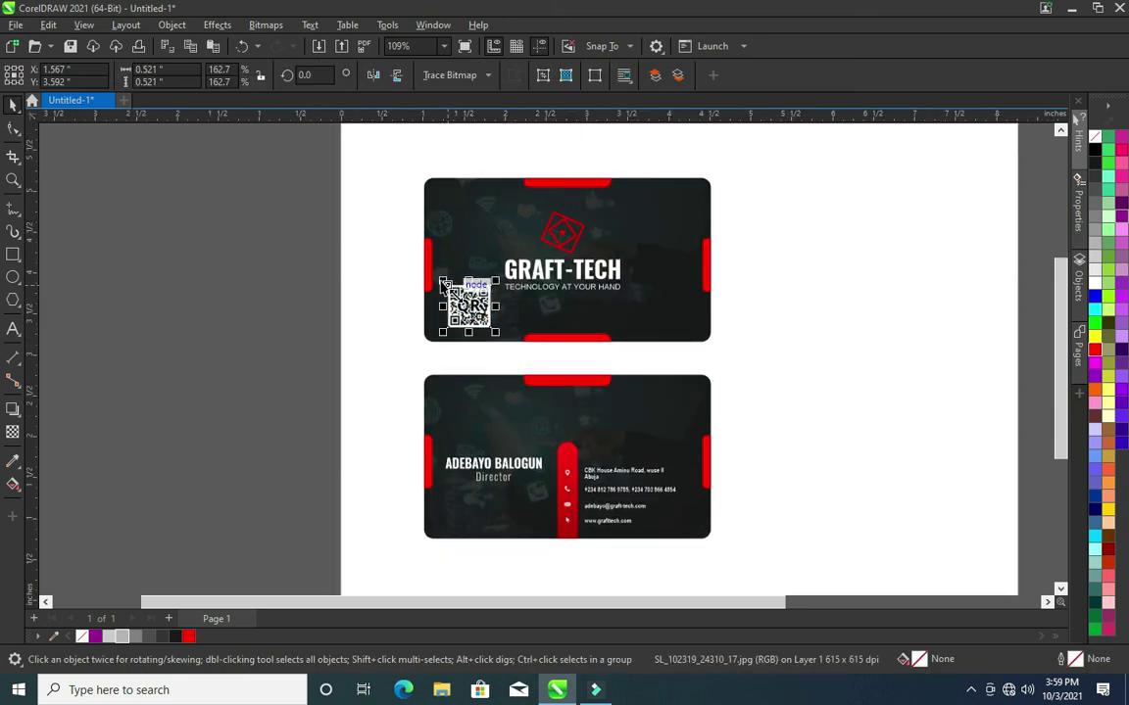
{"action": "left_click_drag", "start_coordinate": [443, 282], "coordinate": [470, 310]}
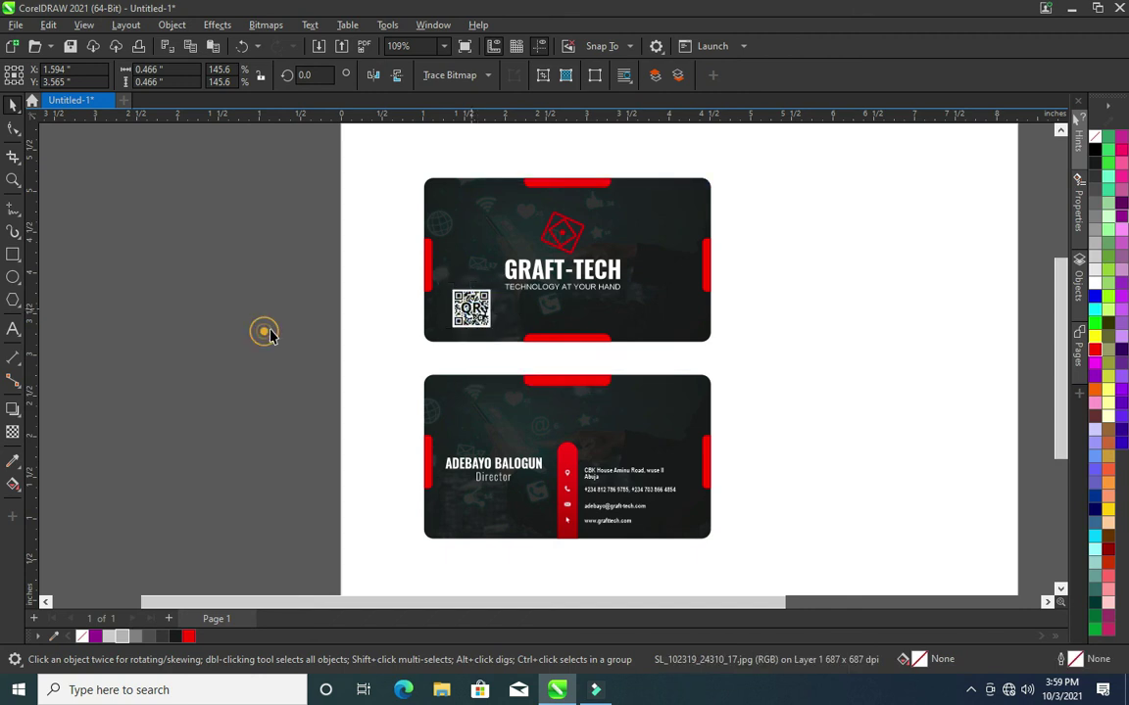
{"action": "left_click", "coordinate": [245, 303]}
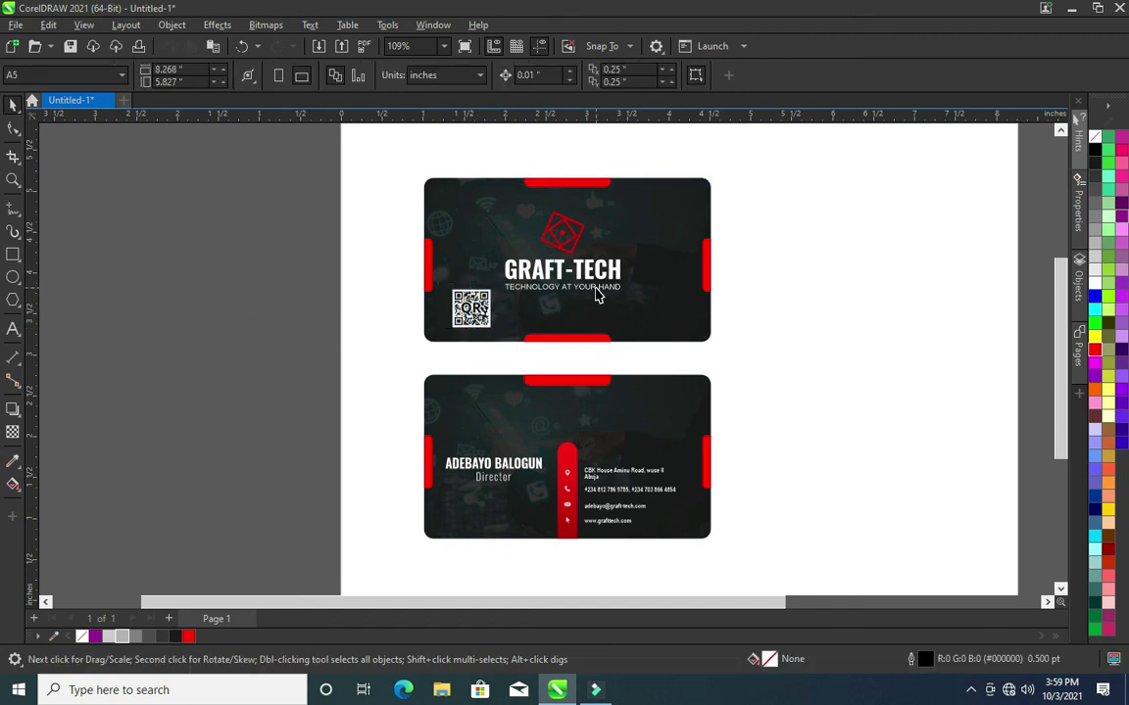
- Scroll up and down through the page to review both finished cards
{"action": "scroll", "coordinate": [605, 277], "scroll_direction": "down", "scroll_amount": 2}
{"action": "scroll", "coordinate": [621, 302], "scroll_direction": "up", "scroll_amount": 1}
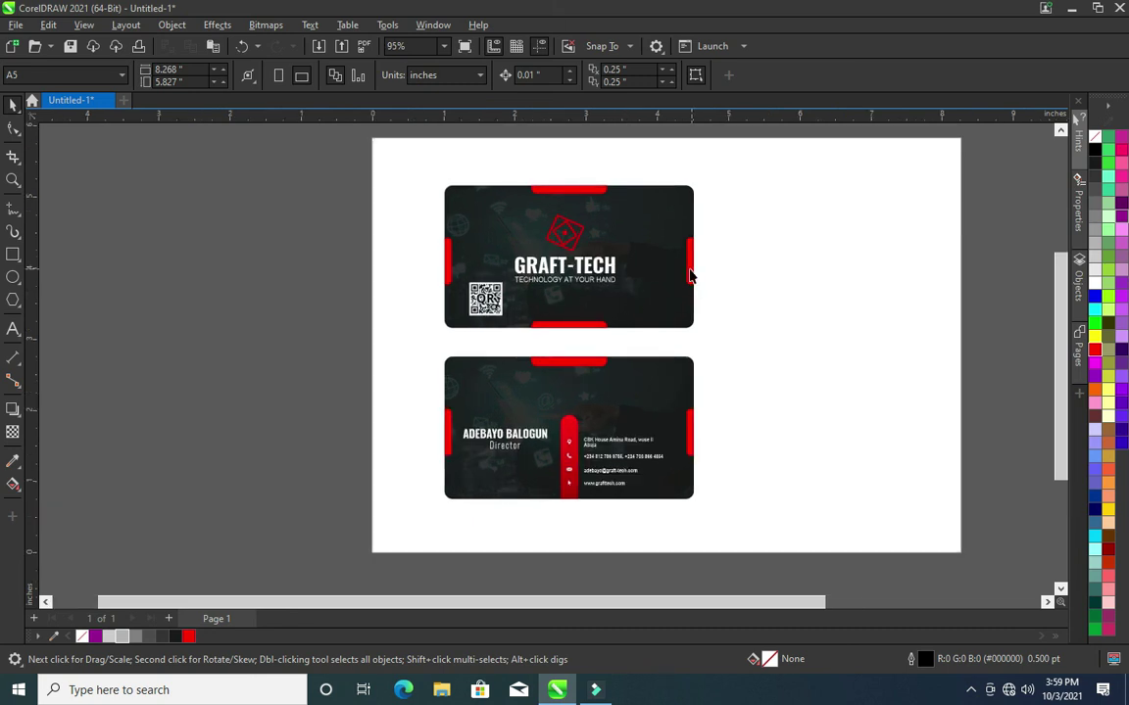
{"action": "scroll", "coordinate": [690, 277], "scroll_direction": "down", "scroll_amount": 1}
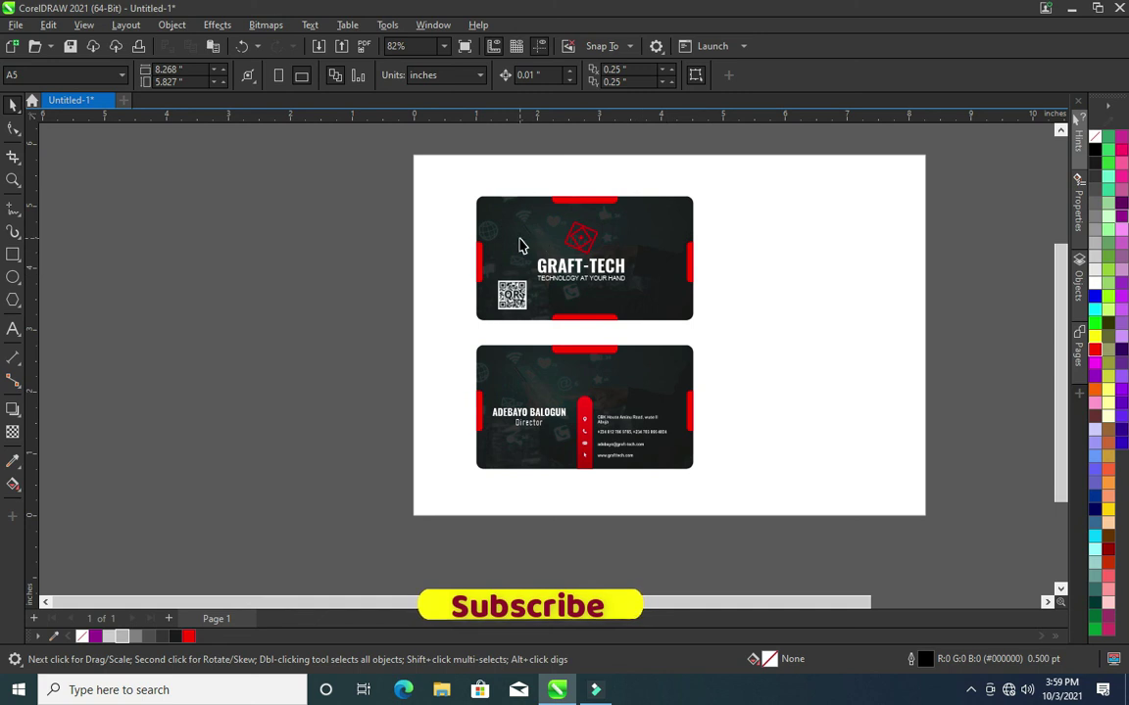
{"action": "scroll", "coordinate": [597, 247], "scroll_direction": "up", "scroll_amount": 1}
{"action": "scroll", "coordinate": [608, 256], "scroll_direction": "up", "scroll_amount": 1}
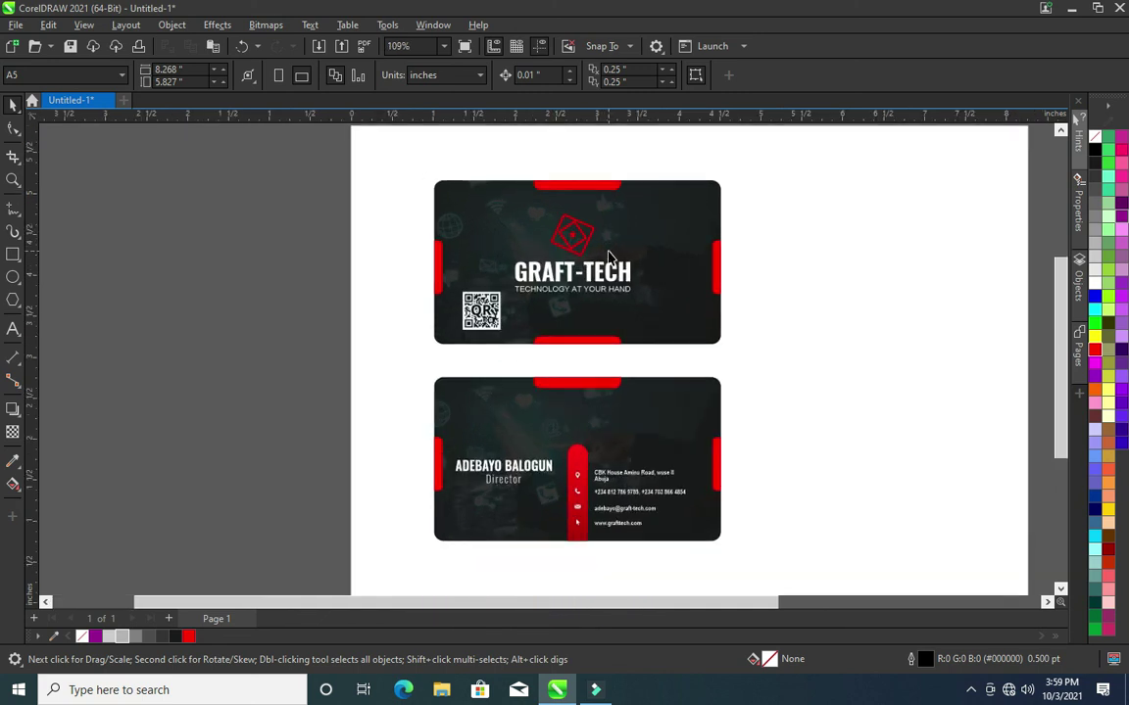
{"action": "scroll", "coordinate": [608, 272], "scroll_direction": "up", "scroll_amount": 1}
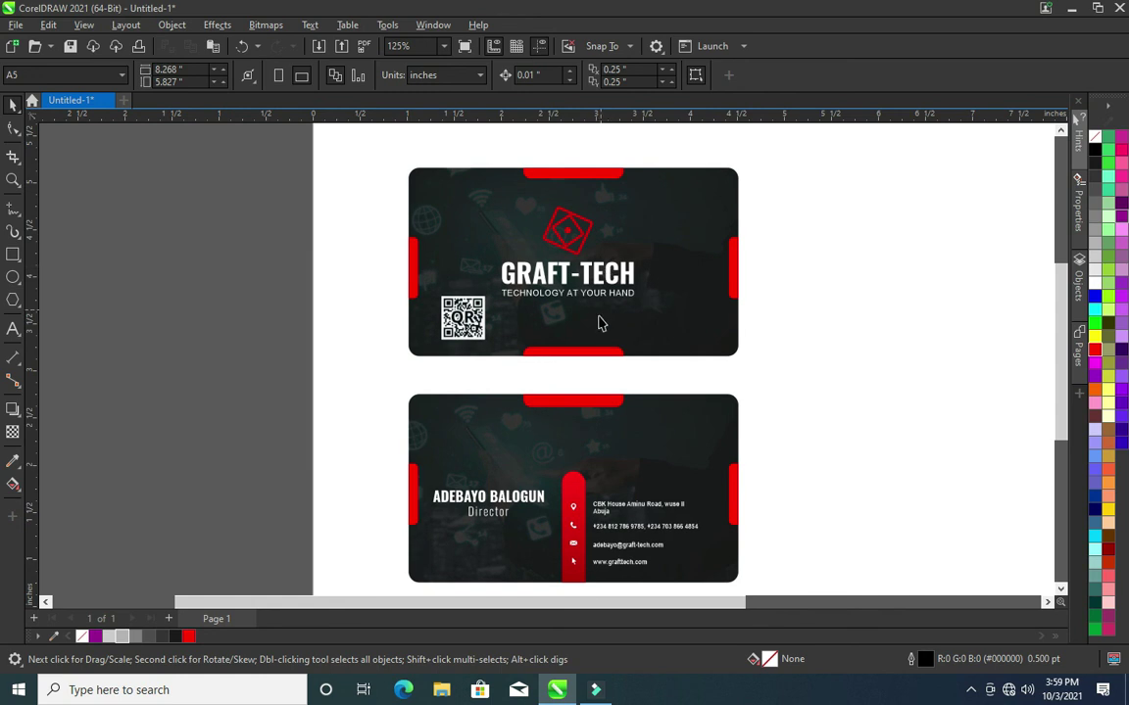
{"action": "scroll", "coordinate": [600, 363], "scroll_direction": "up", "scroll_amount": 1}
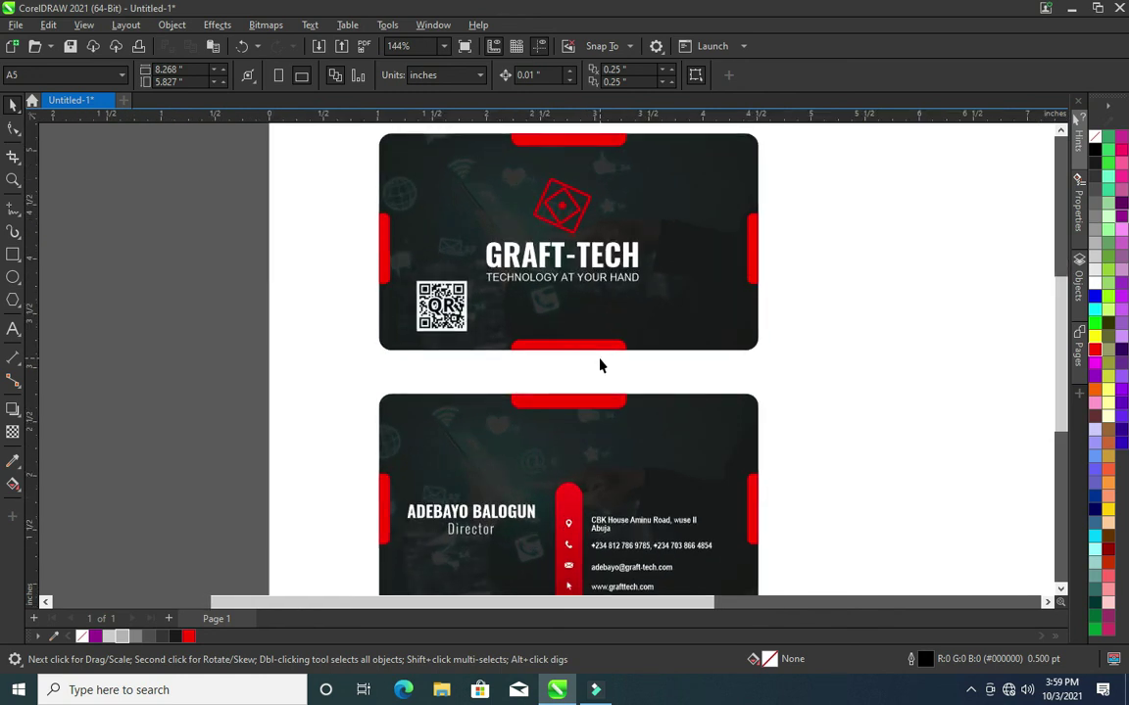
{"action": "scroll", "coordinate": [627, 532], "scroll_direction": "down", "scroll_amount": 2}
{"action": "scroll", "coordinate": [626, 537], "scroll_direction": "up", "scroll_amount": 3}
{"action": "scroll", "coordinate": [620, 521], "scroll_direction": "up", "scroll_amount": 2}
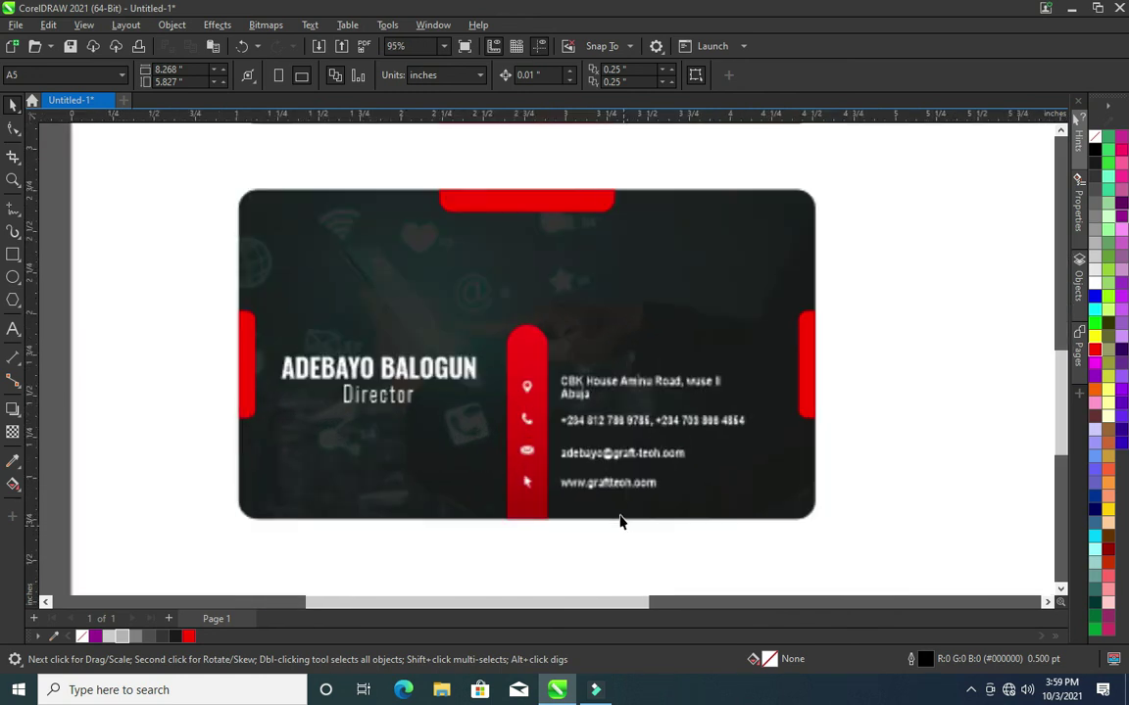
{"action": "scroll", "coordinate": [607, 495], "scroll_direction": "up", "scroll_amount": 1}
{"action": "scroll", "coordinate": [605, 492], "scroll_direction": "down", "scroll_amount": 1}
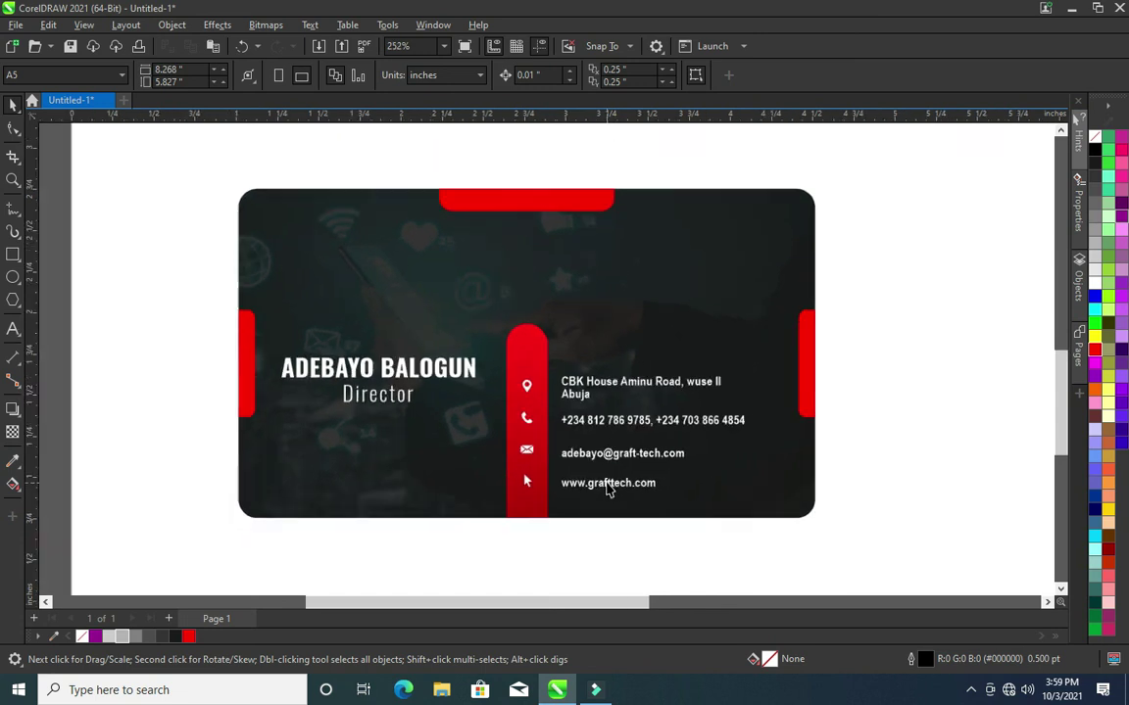
{"action": "scroll", "coordinate": [607, 490], "scroll_direction": "down", "scroll_amount": 2}
{"action": "scroll", "coordinate": [607, 487], "scroll_direction": "down", "scroll_amount": 1}
{"action": "scroll", "coordinate": [604, 481], "scroll_direction": "down", "scroll_amount": 1}
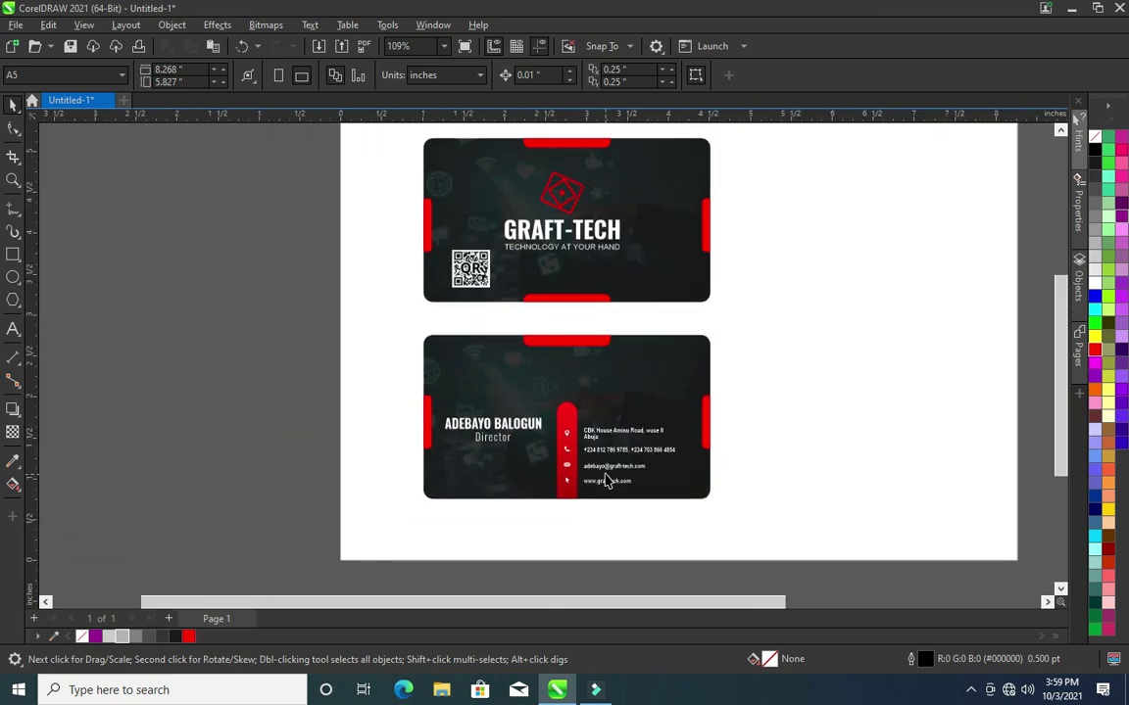
{"action": "scroll", "coordinate": [604, 480], "scroll_direction": "down", "scroll_amount": 1}
{"action": "scroll", "coordinate": [520, 431], "scroll_direction": "up", "scroll_amount": 1}
{"action": "left_click", "coordinate": [521, 402]}
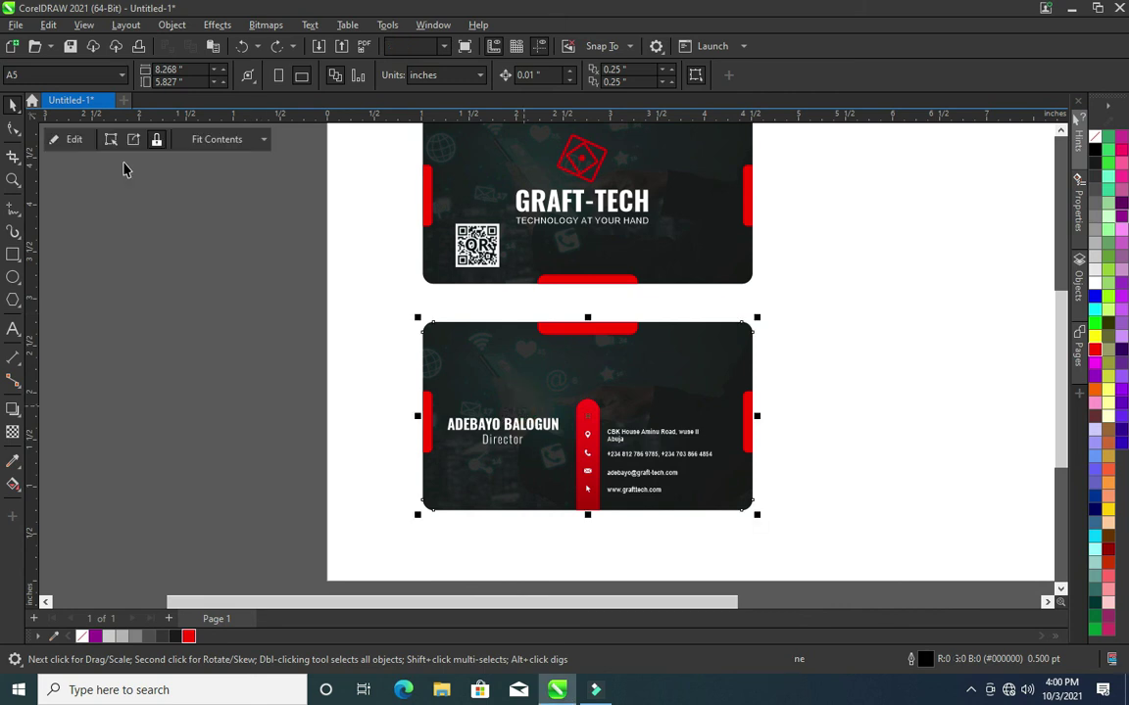
{"action": "left_click", "coordinate": [71, 140]}
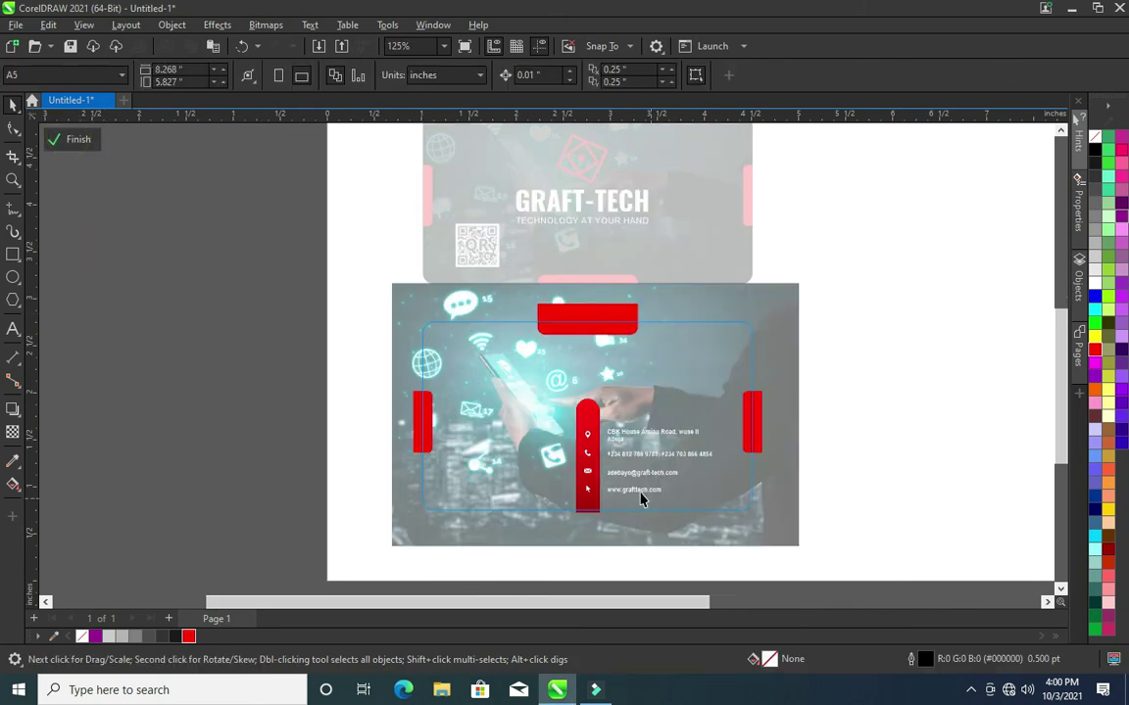
{"action": "scroll", "coordinate": [628, 493], "scroll_direction": "up", "scroll_amount": 1}
{"action": "left_click", "coordinate": [628, 488]}
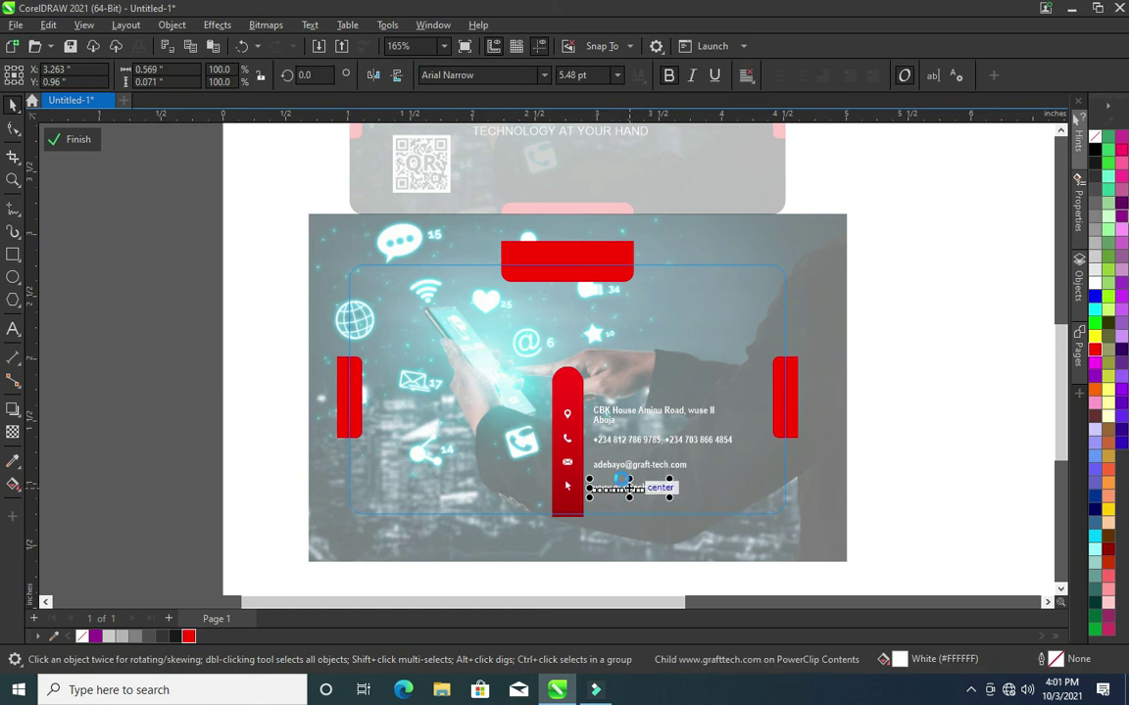
{"action": "left_click", "coordinate": [74, 140]}
{"action": "right_click", "coordinate": [147, 233]}
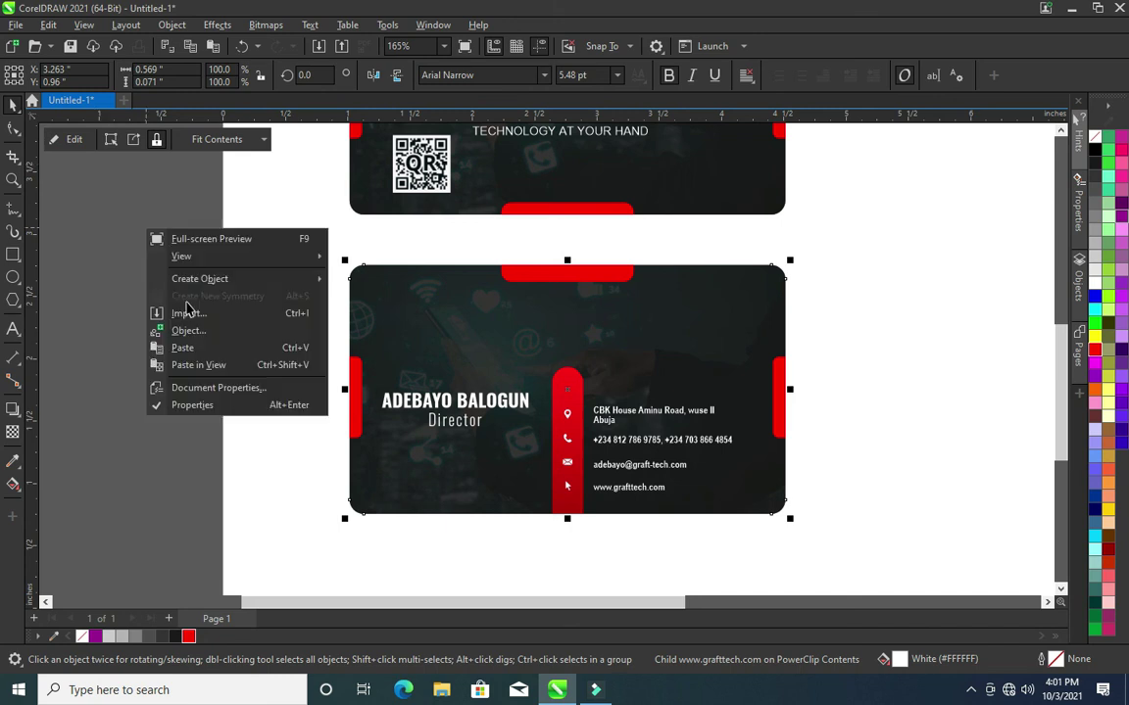
{"action": "left_click", "coordinate": [207, 349]}
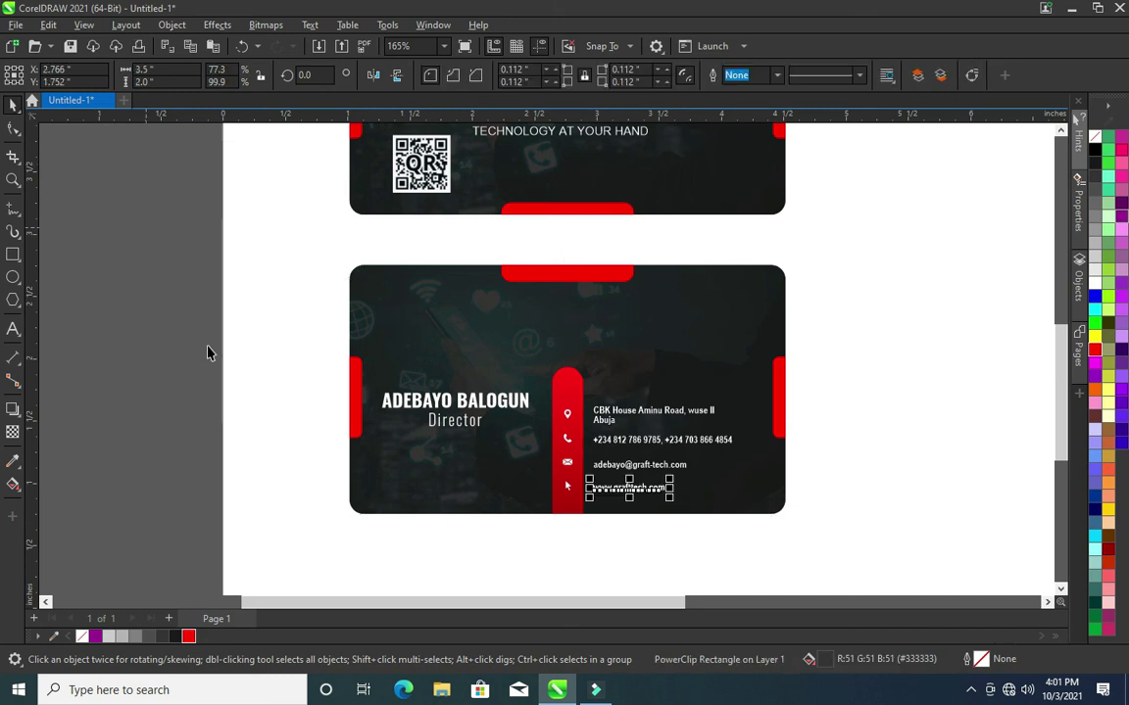
- Move the pasted website line to the front card's bottom and centre it horizontally
{"action": "left_click", "coordinate": [635, 500]}
{"action": "mouse_move", "coordinate": [566, 191]}
{"action": "left_mouse_down"}
{"action": "mouse_move", "coordinate": [548, 195]}
{"action": "mouse_move", "coordinate": [644, 173]}
{"action": "mouse_move", "coordinate": [620, 181]}
{"action": "mouse_move", "coordinate": [662, 196]}
{"action": "left_mouse_up"}
{"action": "left_click", "coordinate": [662, 194], "text": "shift"}
{"action": "key", "text": "c"}
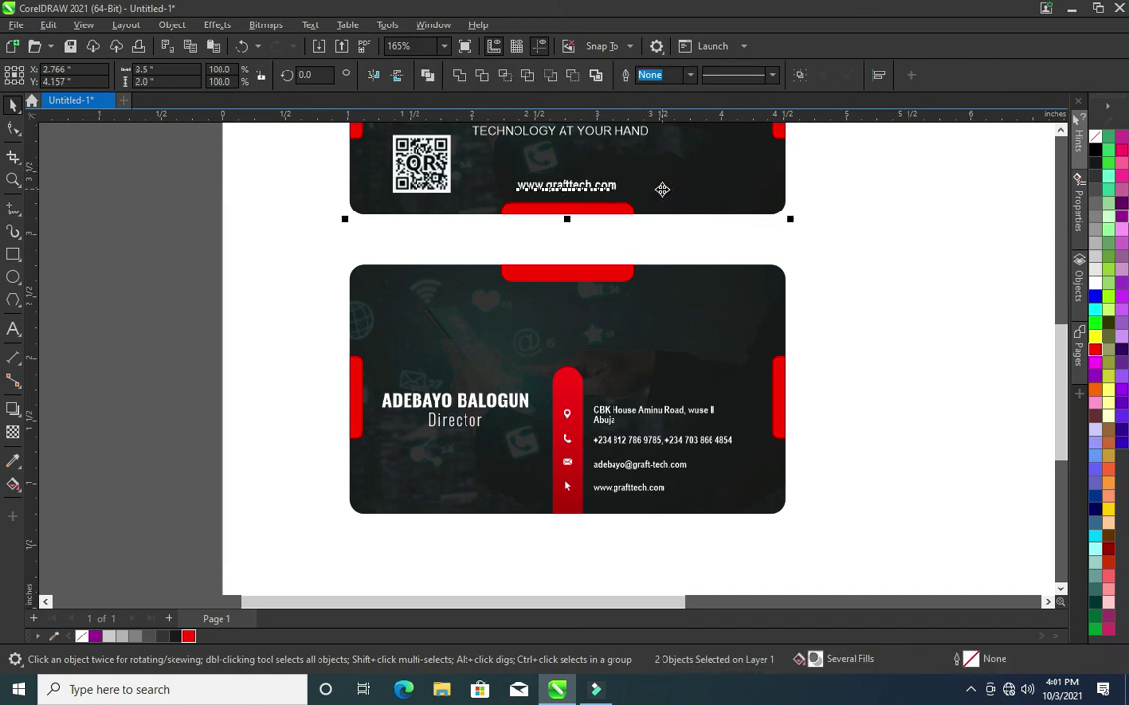
{"action": "left_click", "coordinate": [146, 280]}
{"action": "key", "text": "F4"}
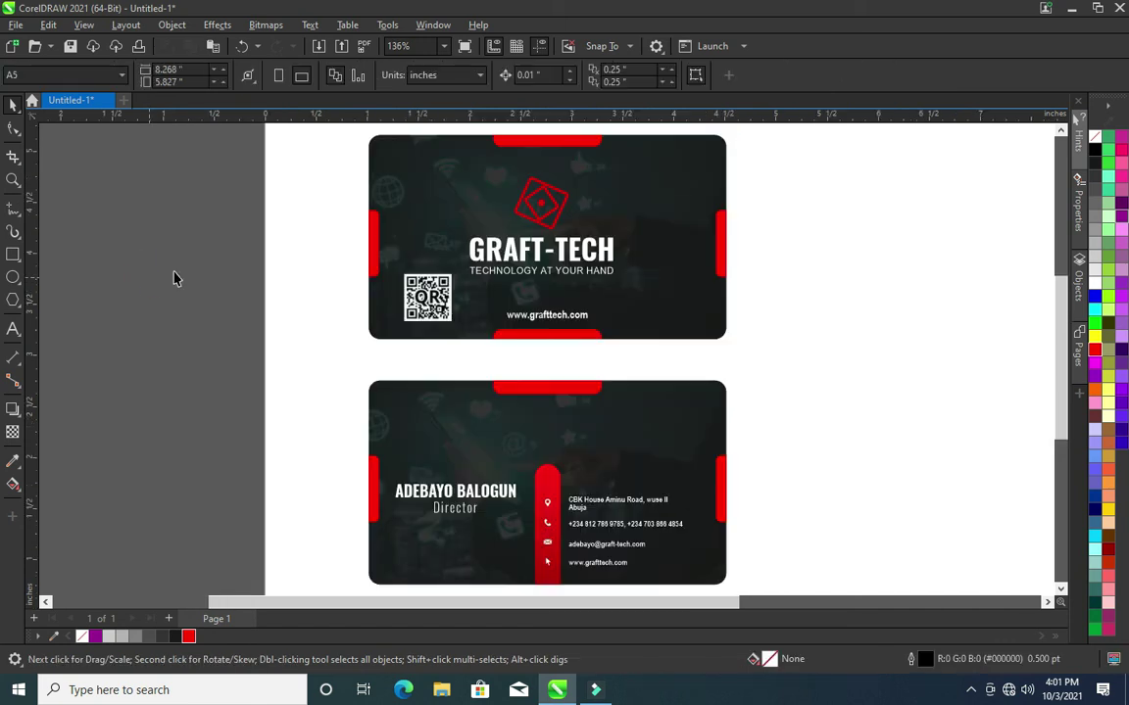
{"action": "scroll", "coordinate": [530, 329], "scroll_direction": "up", "scroll_amount": 2}
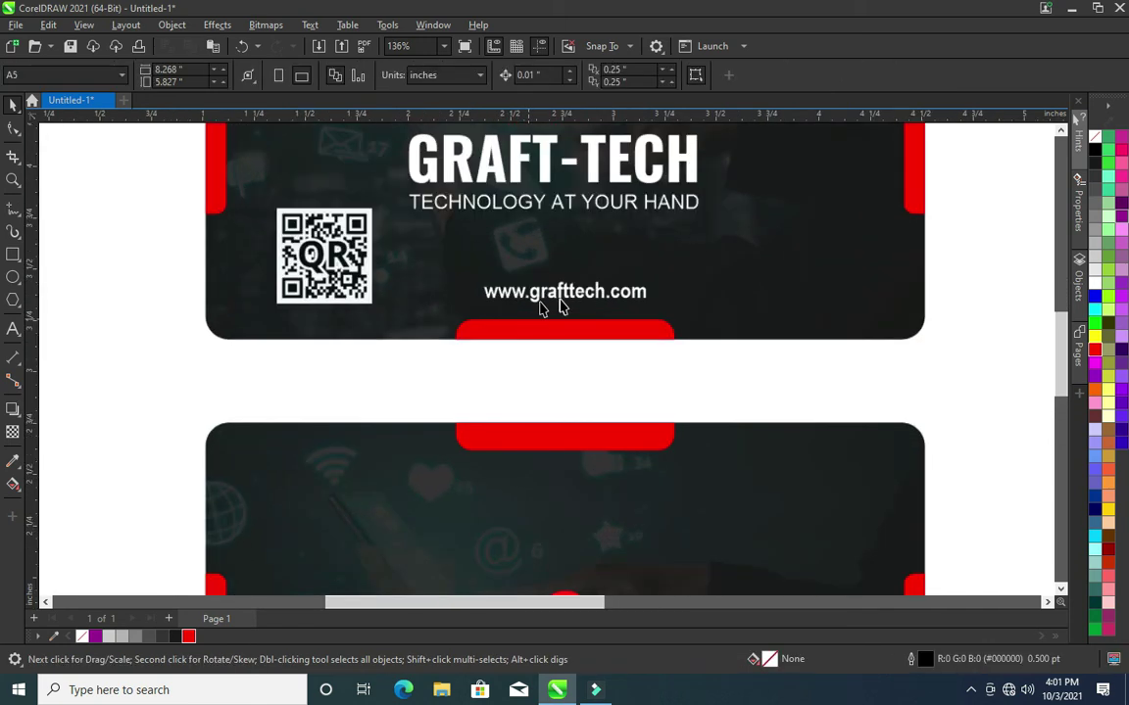
{"action": "scroll", "coordinate": [539, 307], "scroll_direction": "down", "scroll_amount": 2}
{"action": "scroll", "coordinate": [461, 290], "scroll_direction": "down", "scroll_amount": 1}
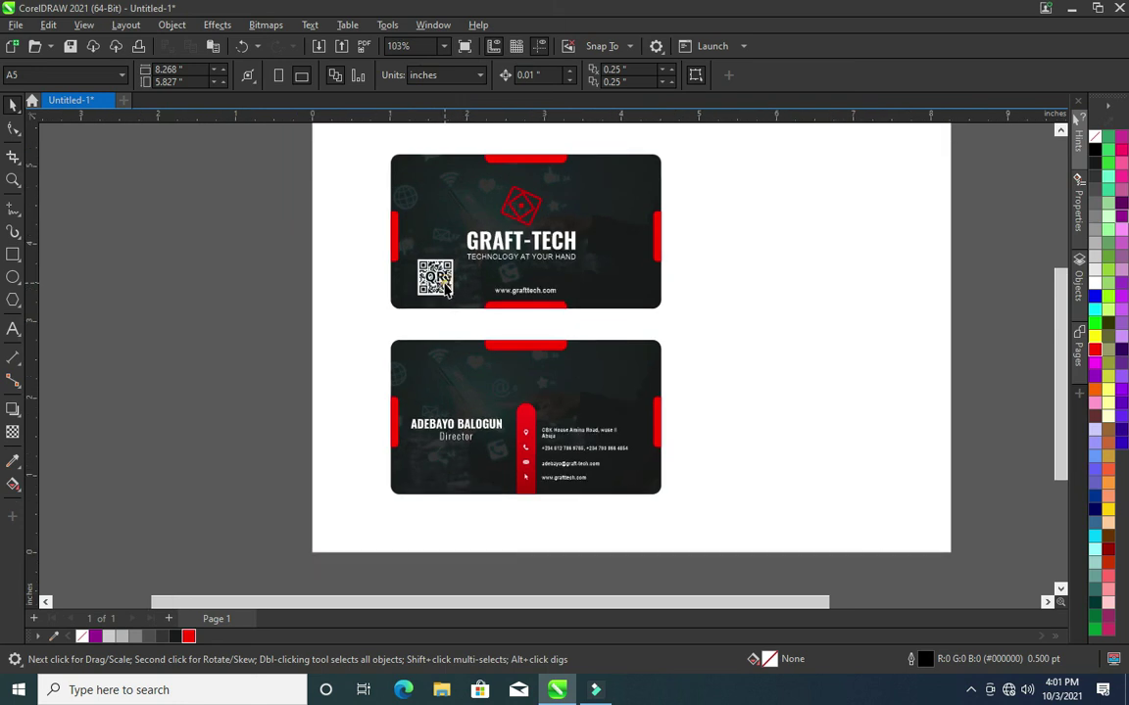
{"action": "left_click", "coordinate": [436, 283]}
{"action": "left_click", "coordinate": [277, 307]}
{"action": "scroll", "coordinate": [491, 222], "scroll_direction": "down", "scroll_amount": 1}
{"action": "scroll", "coordinate": [575, 258], "scroll_direction": "down", "scroll_amount": 1}
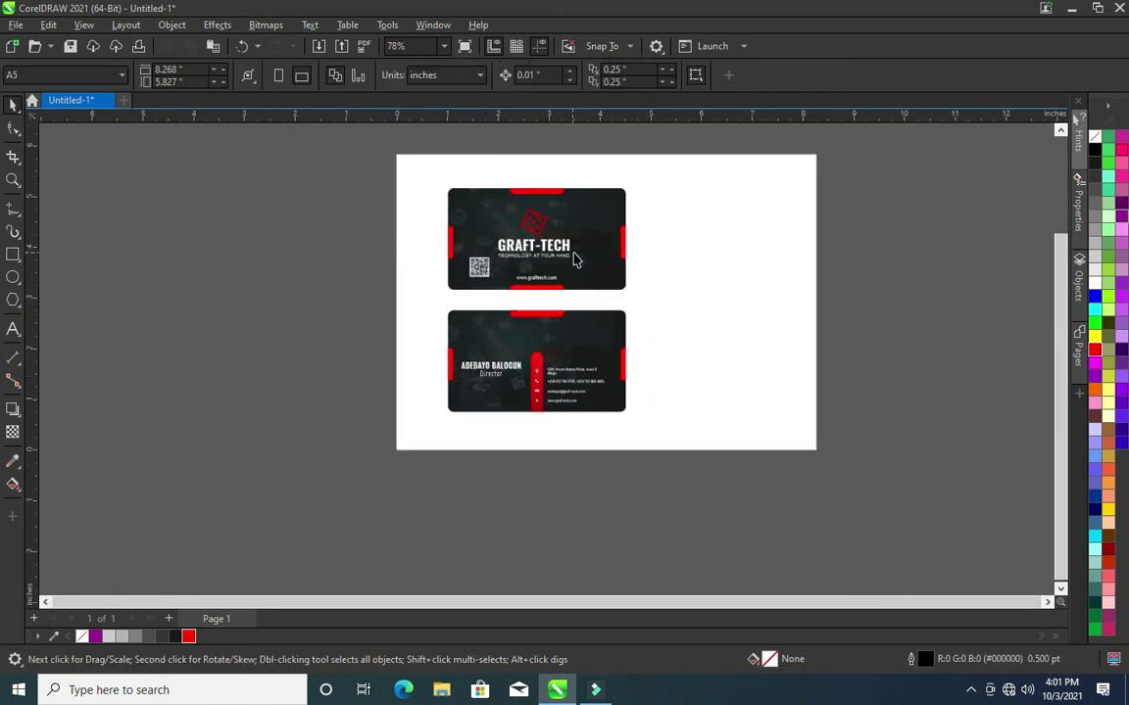
{"action": "scroll", "coordinate": [535, 397], "scroll_direction": "up", "scroll_amount": 1}
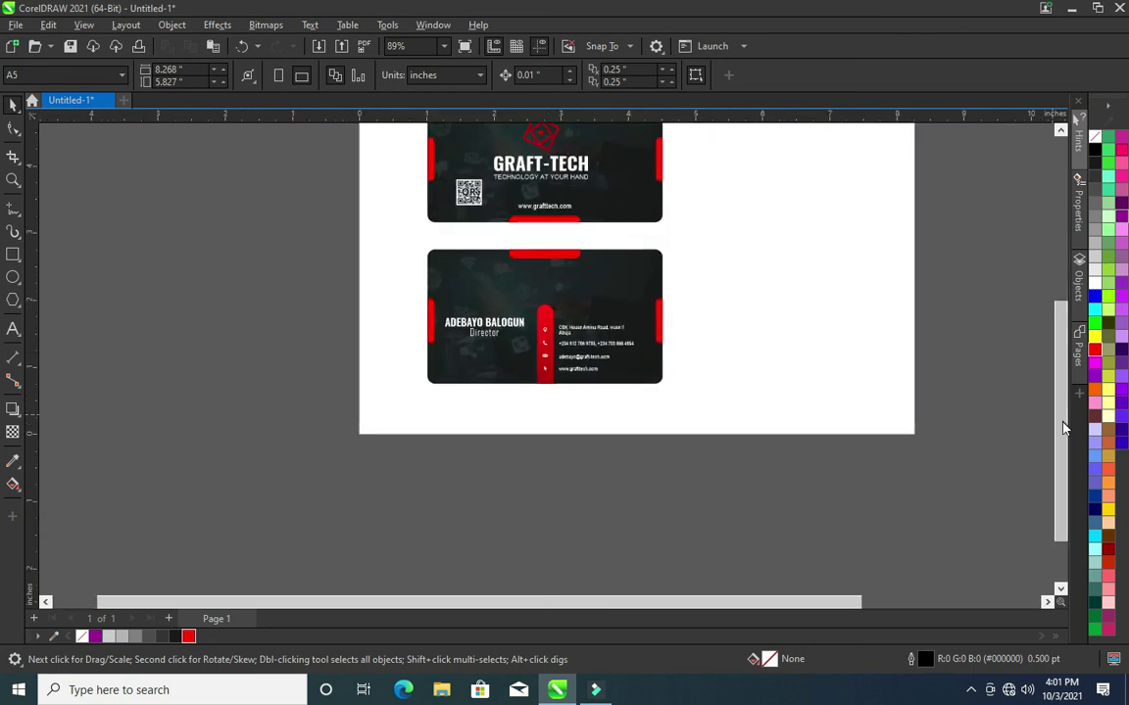
{"action": "scroll", "coordinate": [952, 335], "scroll_direction": "up", "scroll_amount": 2}
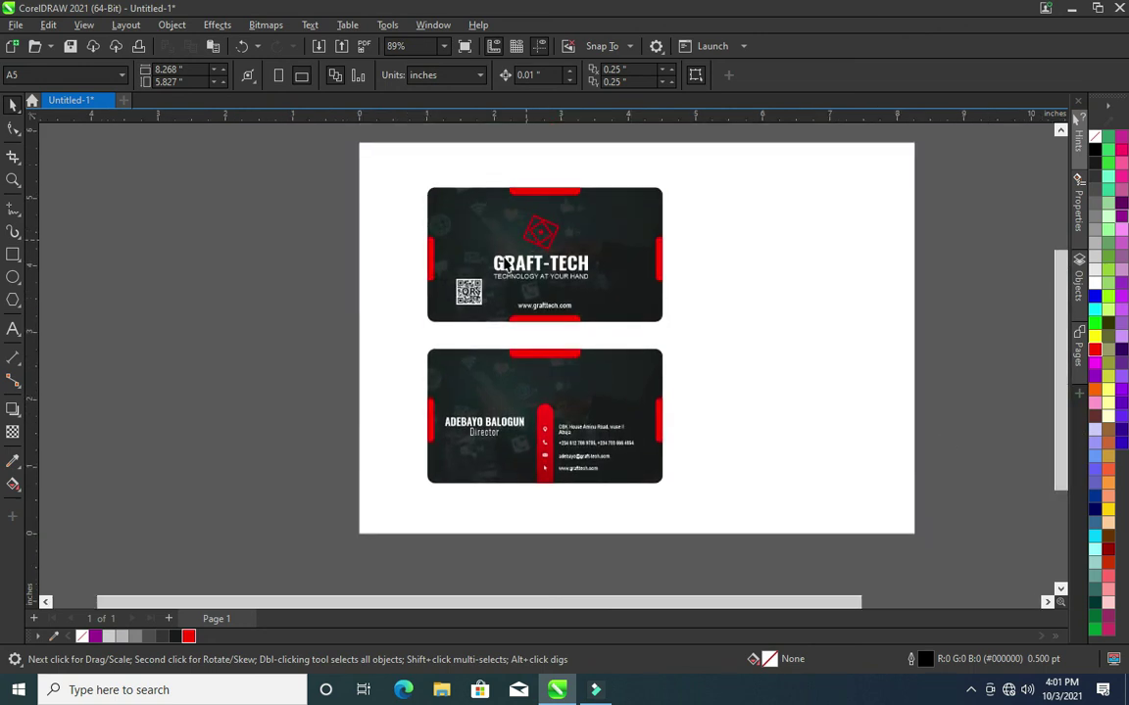